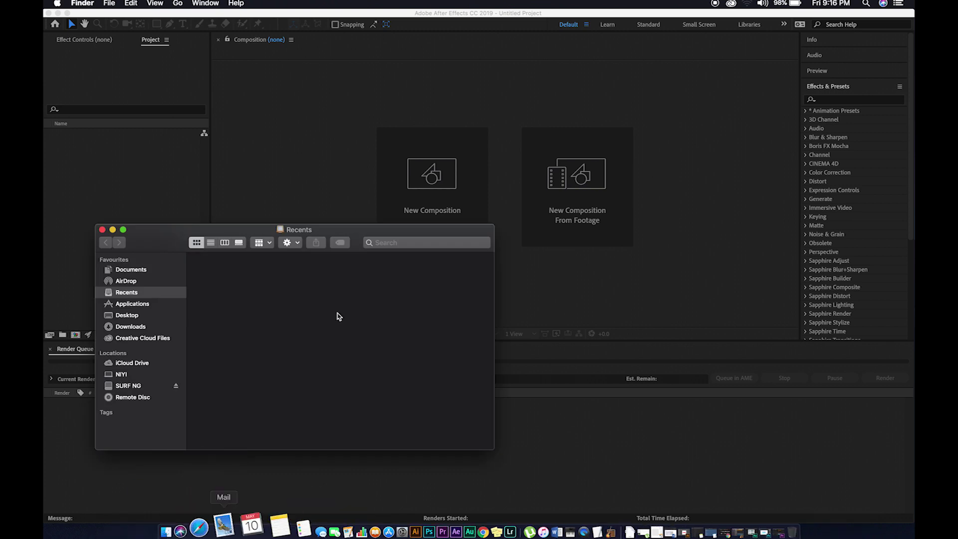
- Import Video.mov from the tut folder inside the niyi folder in Documents into the project
click(140, 271)
double_click(332, 276)
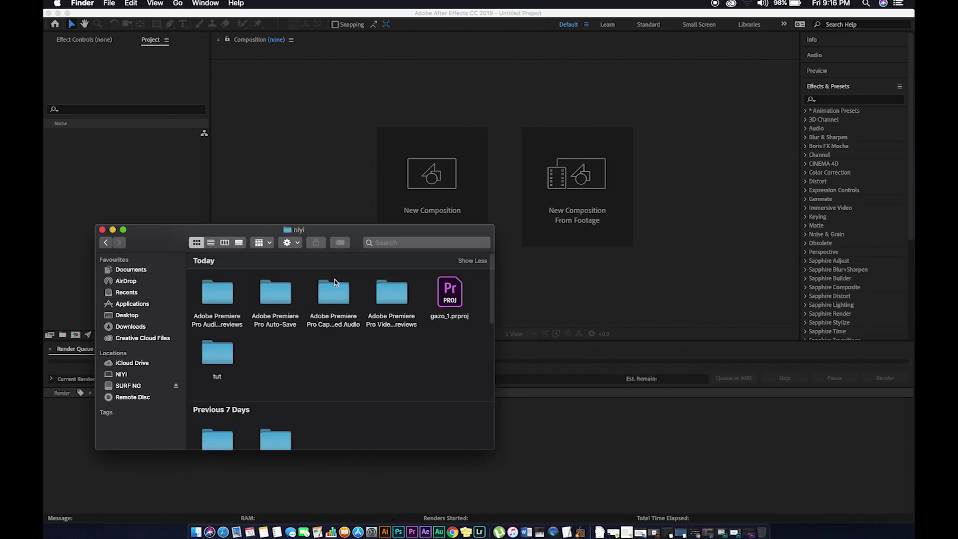
scroll(230, 356, down, 2)
double_click(214, 305)
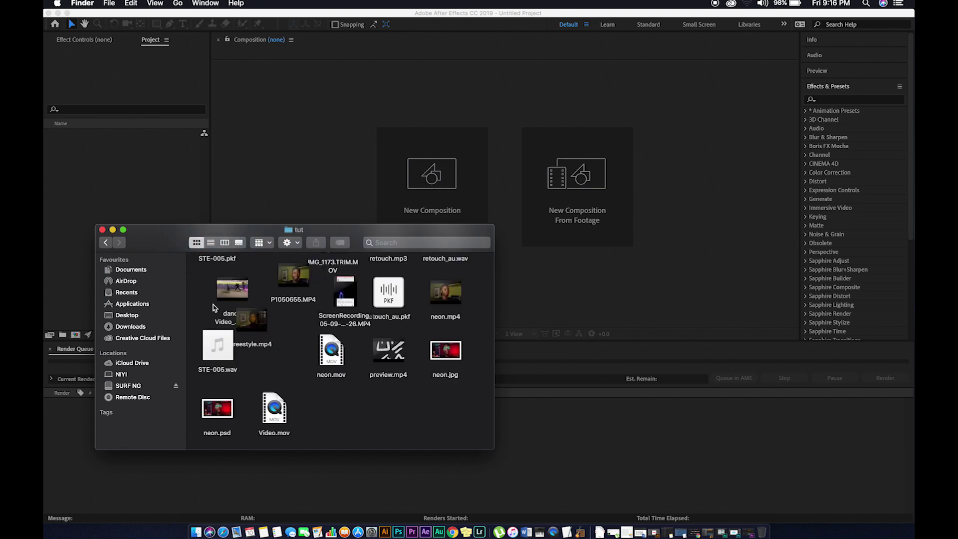
scroll(234, 319, up, 2)
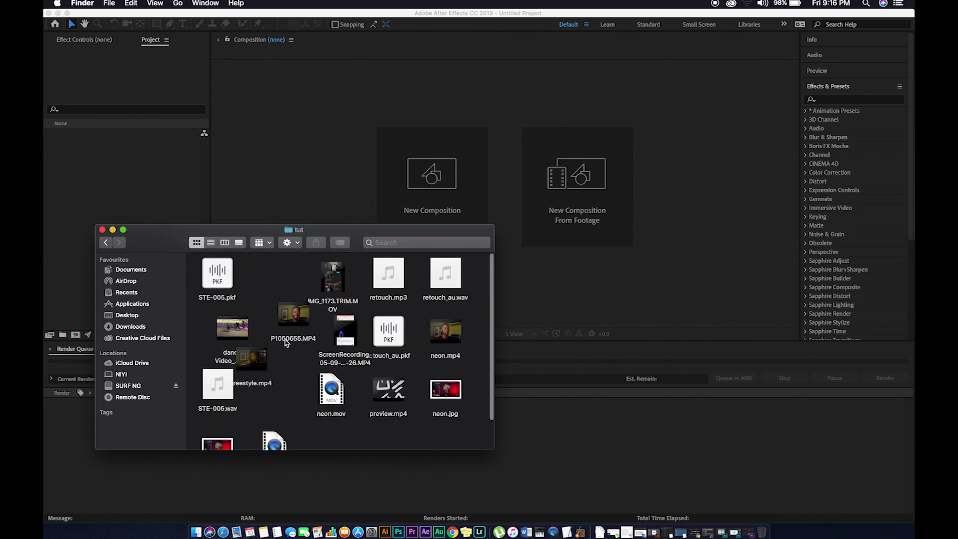
scroll(242, 326, down, 2)
drag(274, 407, 75, 196)
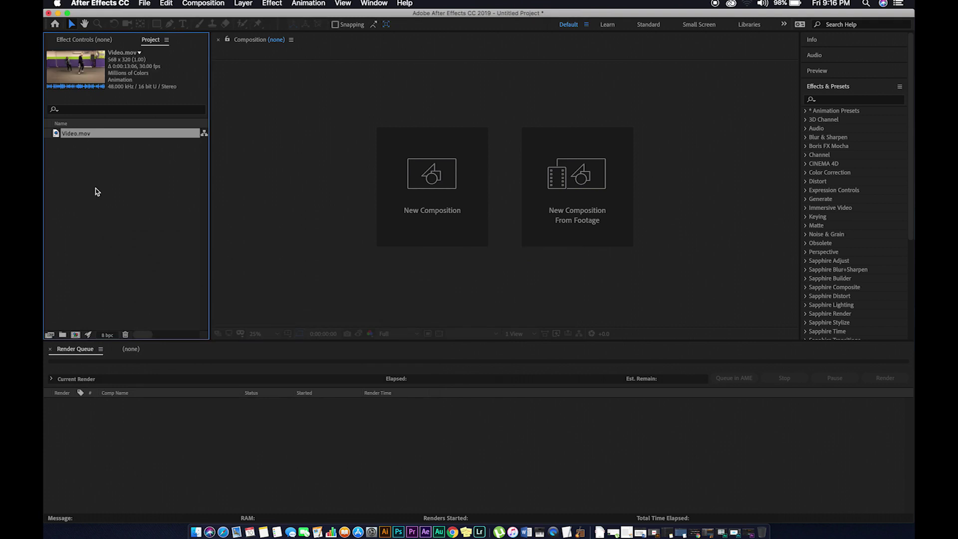
- Create a new composition from the imported Video.mov footage
click(87, 146)
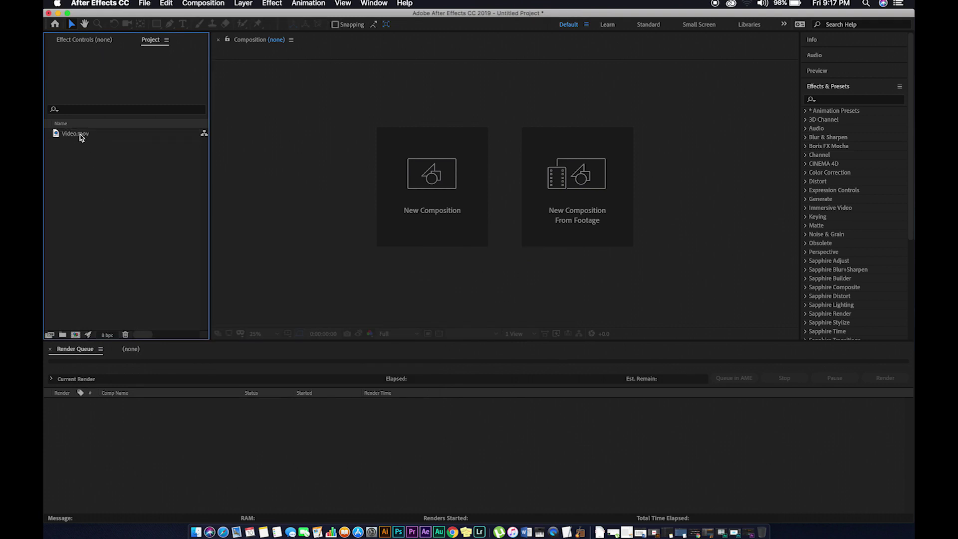
click(79, 135)
drag(77, 136, 76, 336)
key(slash)
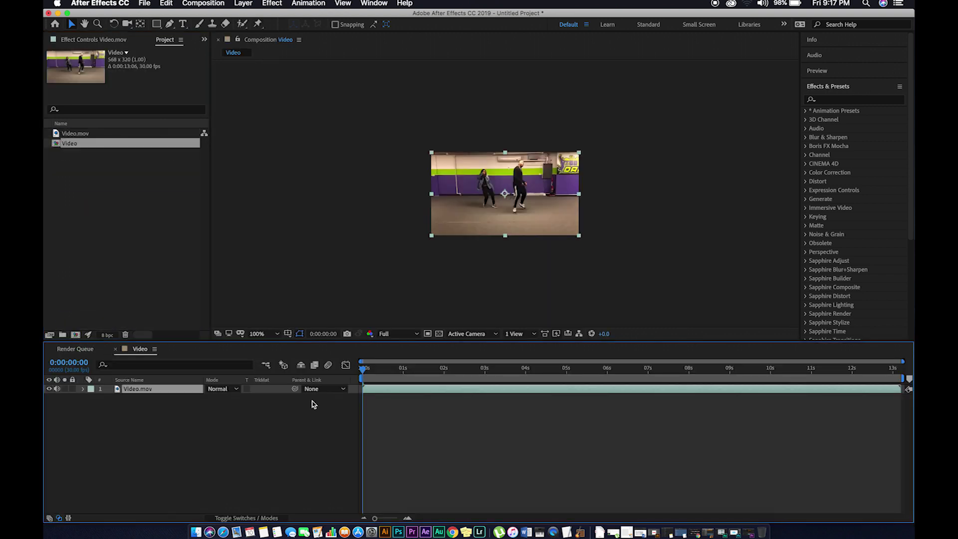
key(period)
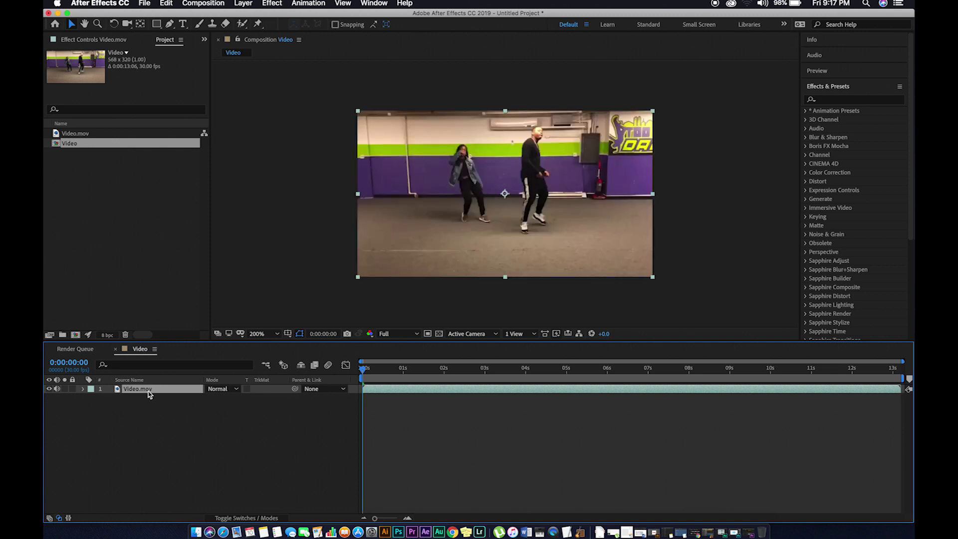
- Duplicate the Video.mov layer and open the upper copy in its own layer view
key(super+d)
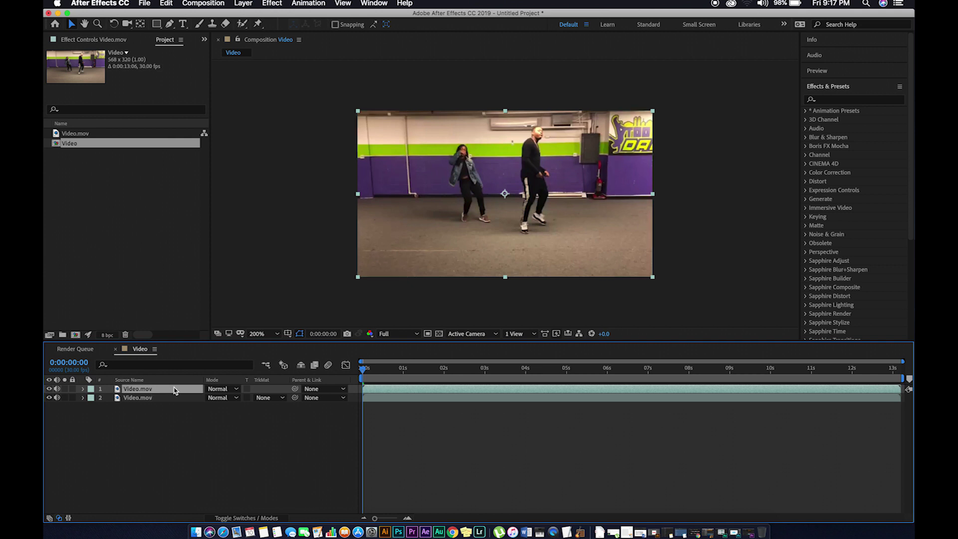
double_click(143, 392)
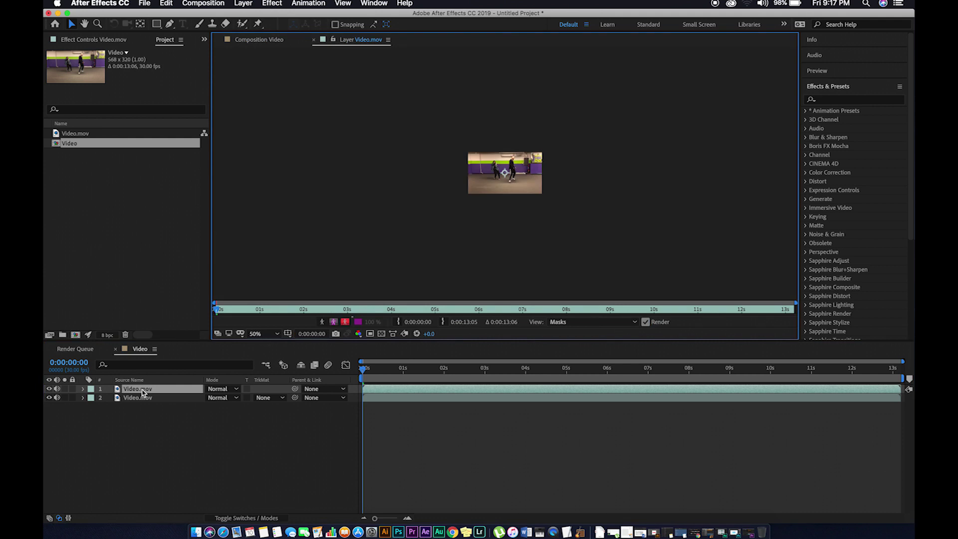
key(period)
key(period)
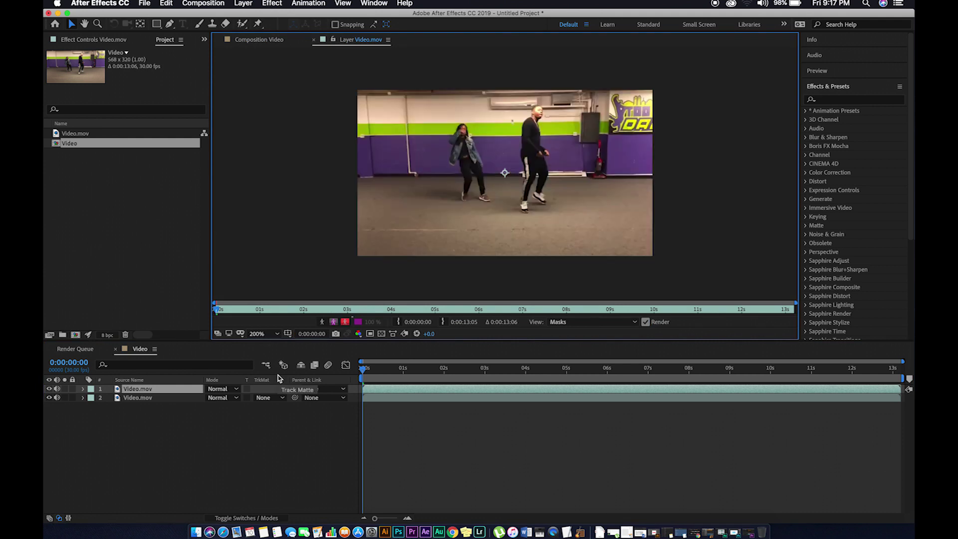
- Activate the Brush tool and reduce the brush size to 7 pixels
click(198, 24)
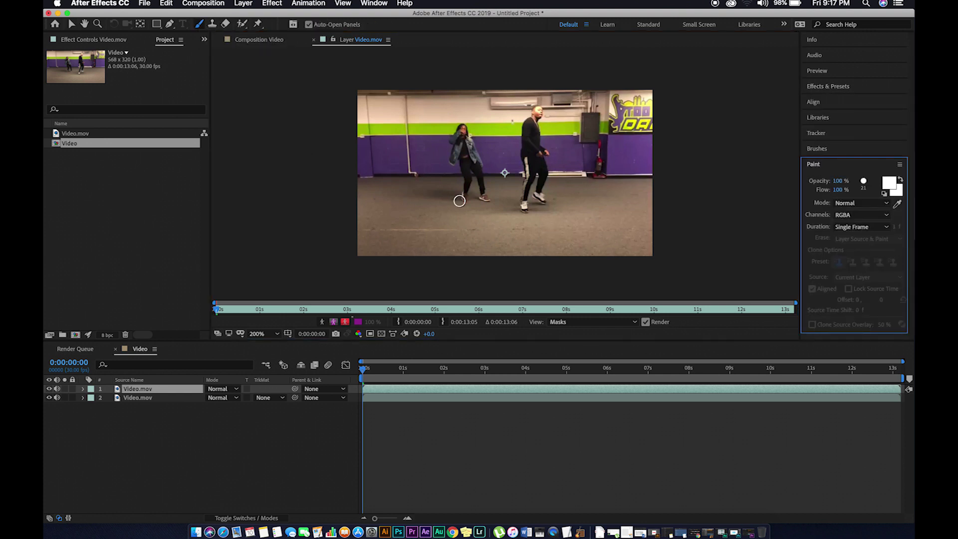
drag(564, 145, 569, 147)
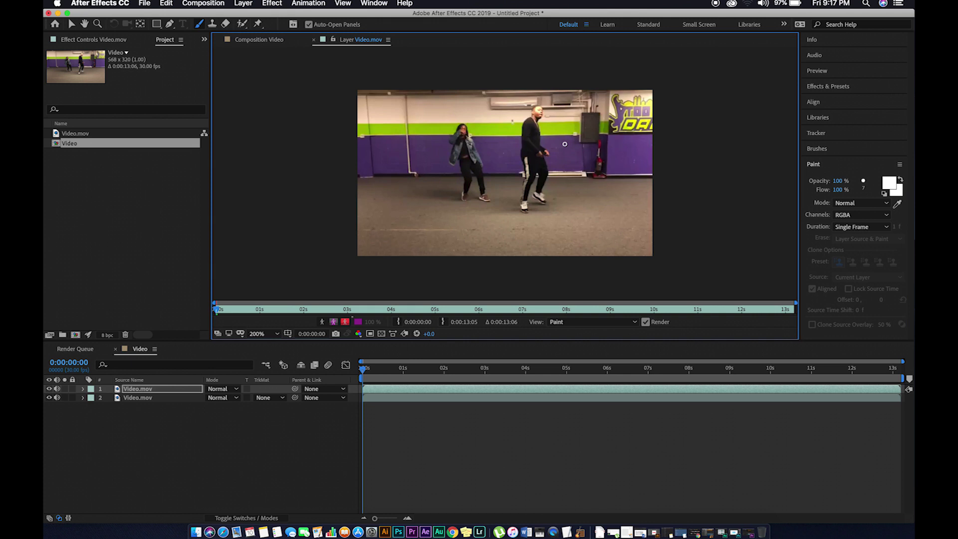
- Try white test strokes over the background around the dancers and undo each one
drag(565, 144, 578, 188)
key(super+z)
key(period)
key(period)
key(period)
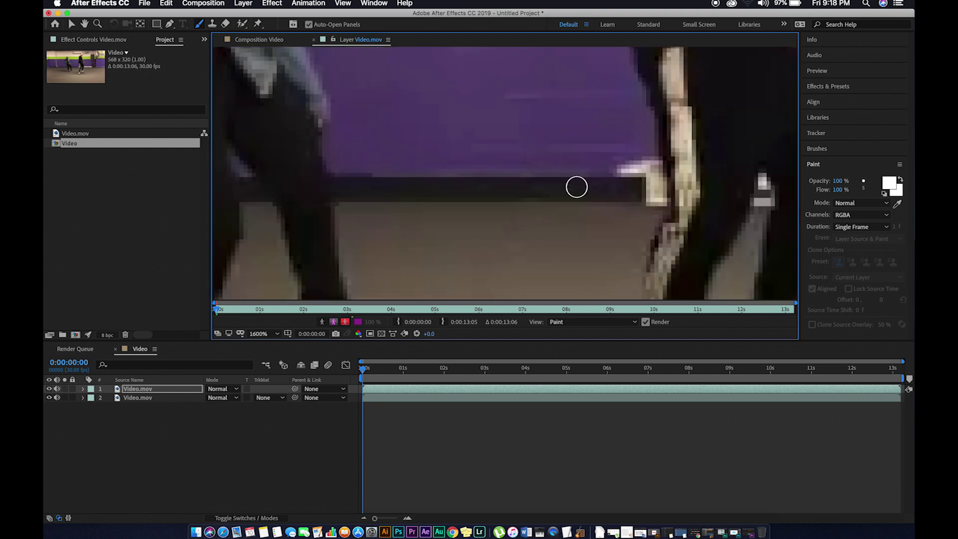
drag(518, 147, 537, 228)
key(super+z)
- Test a finer 2-pixel white brush between the two dancers and undo the strokes
key(comma)
key(comma)
drag(495, 137, 508, 205)
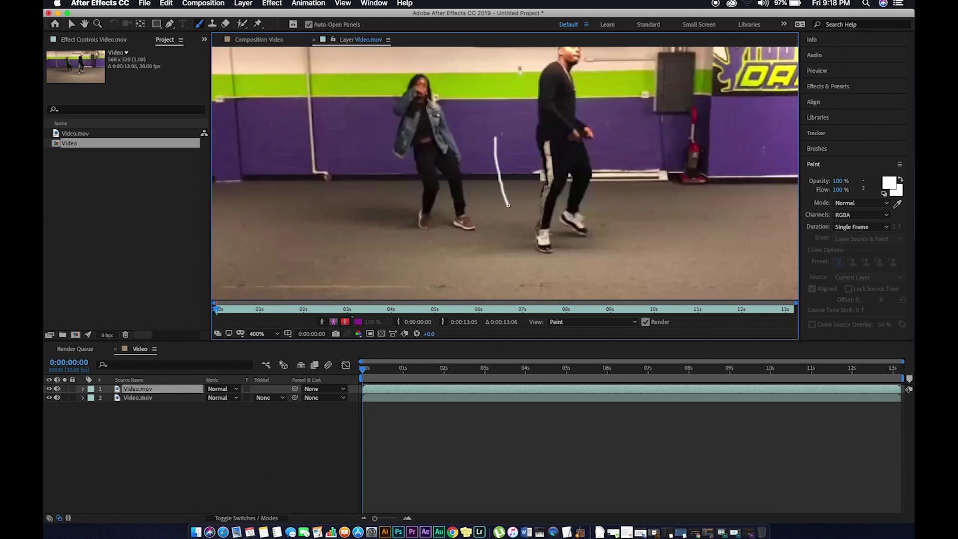
key(super+z)
key(period)
key(period)
key(period)
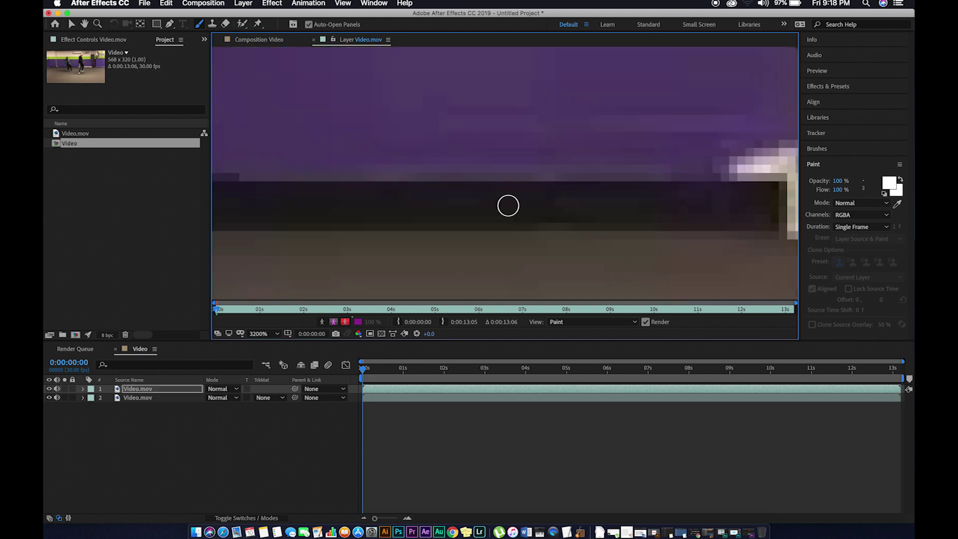
key(comma)
key(comma)
key(comma)
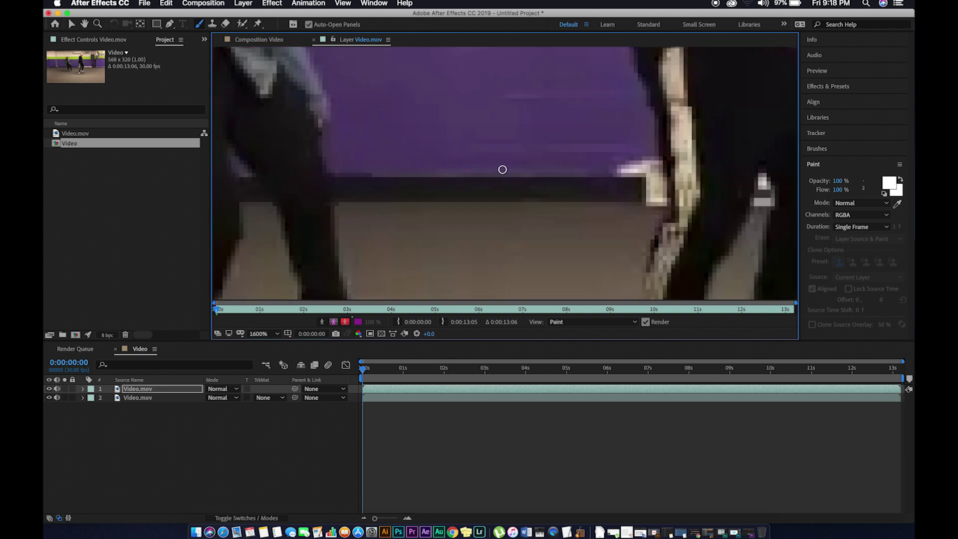
drag(499, 135, 516, 223)
key(super+z)
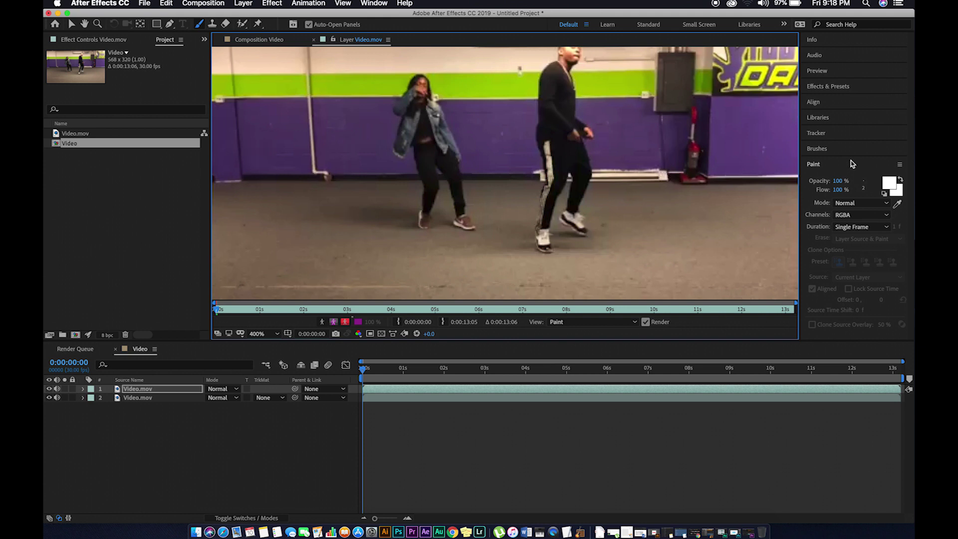
- Examine the brush's paint settings, including the available stroke duration options
click(825, 169)
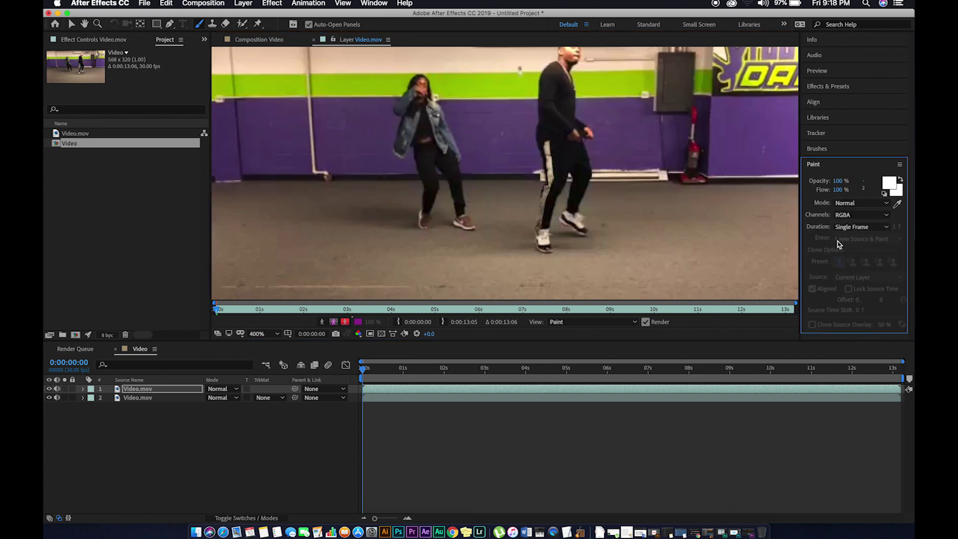
click(851, 228)
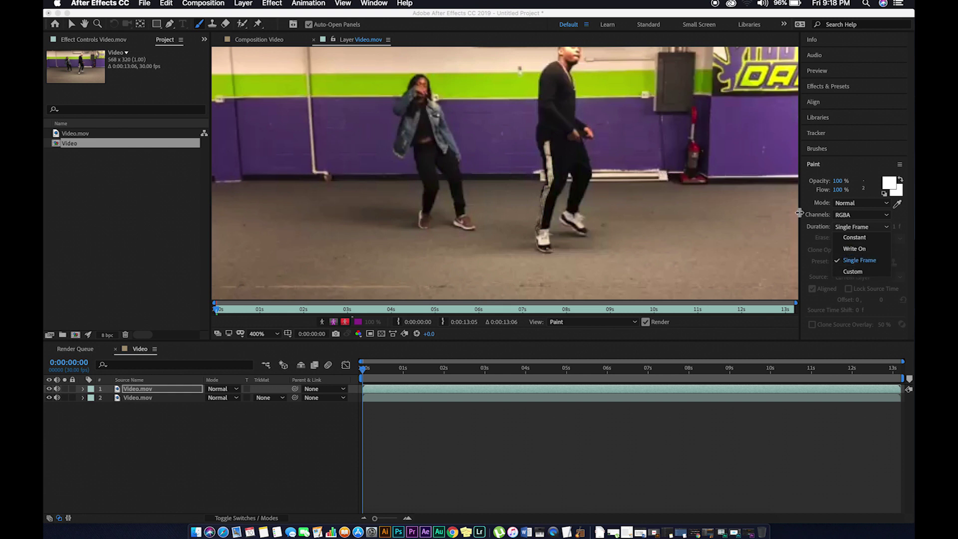
click(832, 162)
click(834, 165)
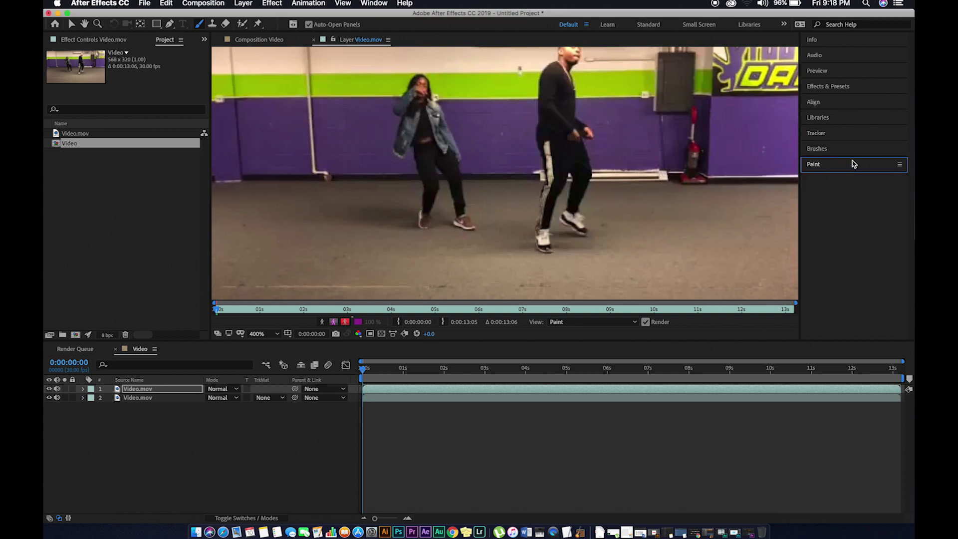
click(844, 153)
click(844, 153)
click(842, 168)
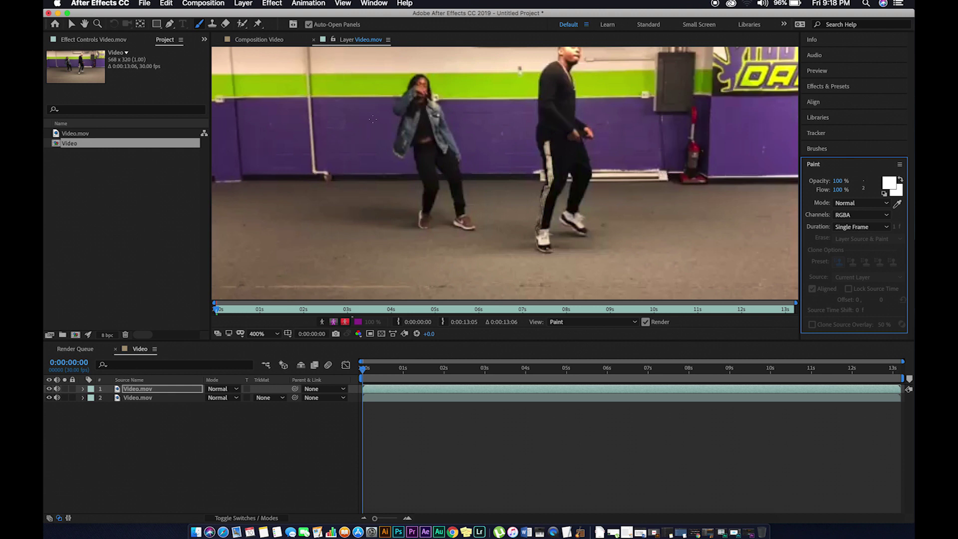
- Outline the man's hands with white brush strokes on frame 0:00:04:29 of the upper Video.mov layer
key(comma)
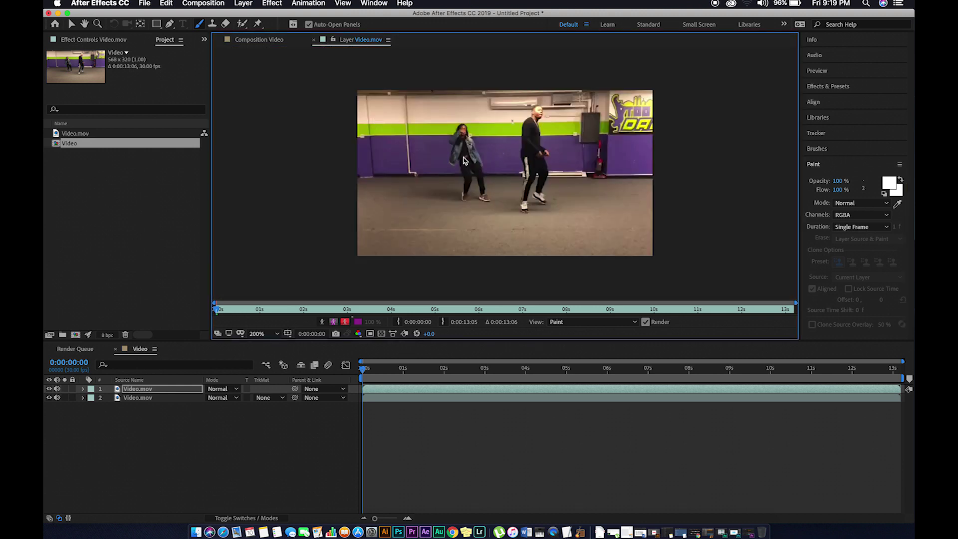
key(period)
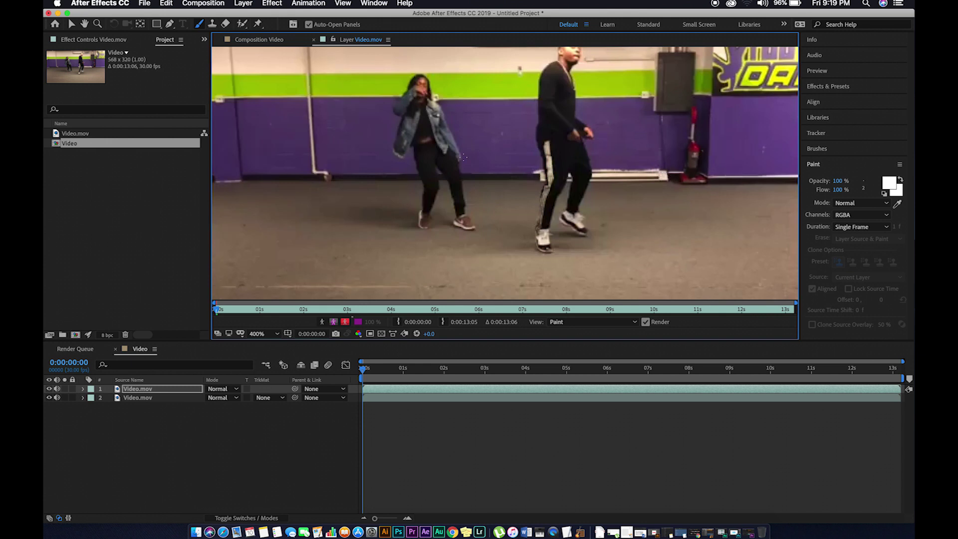
key(Return)
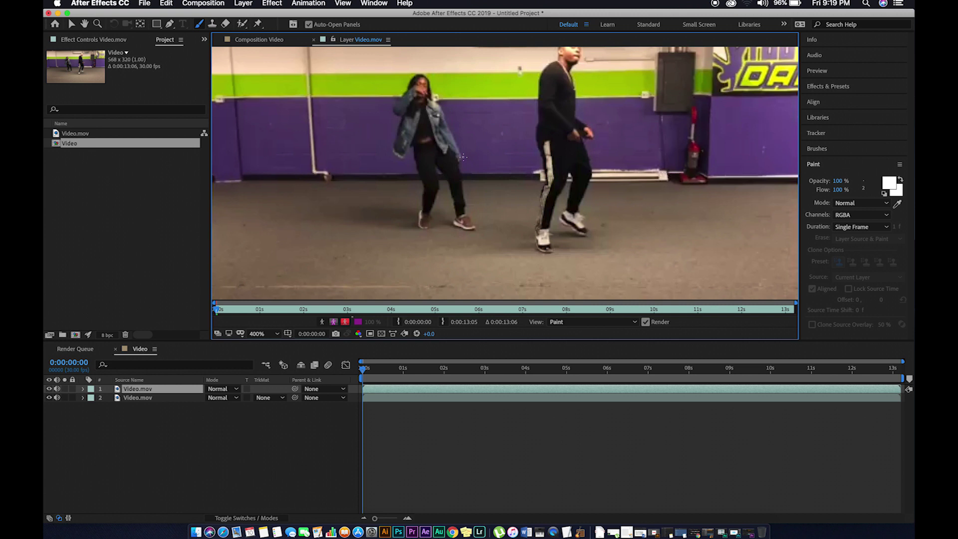
key(h)
drag(463, 157, 462, 173)
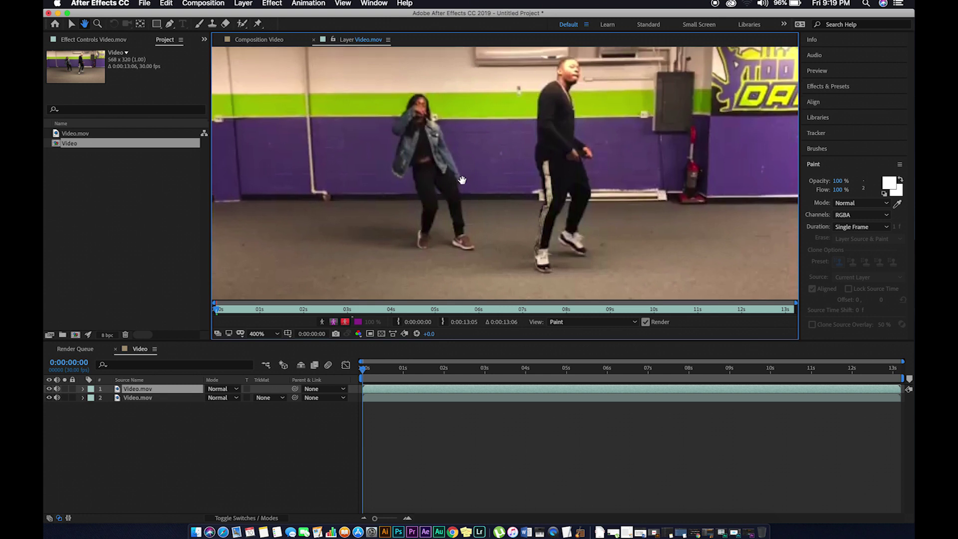
drag(462, 173, 462, 192)
key(super+b)
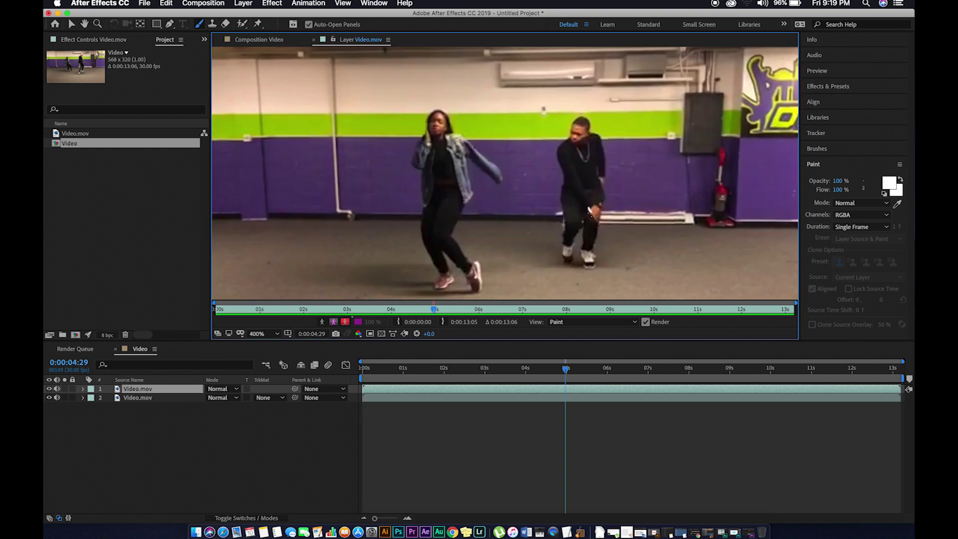
mouse_move(600, 217)
mouse_down()
mouse_move(588, 205)
mouse_move(594, 220)
mouse_up()
drag(599, 178, 603, 185)
- Paint white outlines around the man's hands on frames 0:00:05:00 and 0:00:05:01
key(Page_Down)
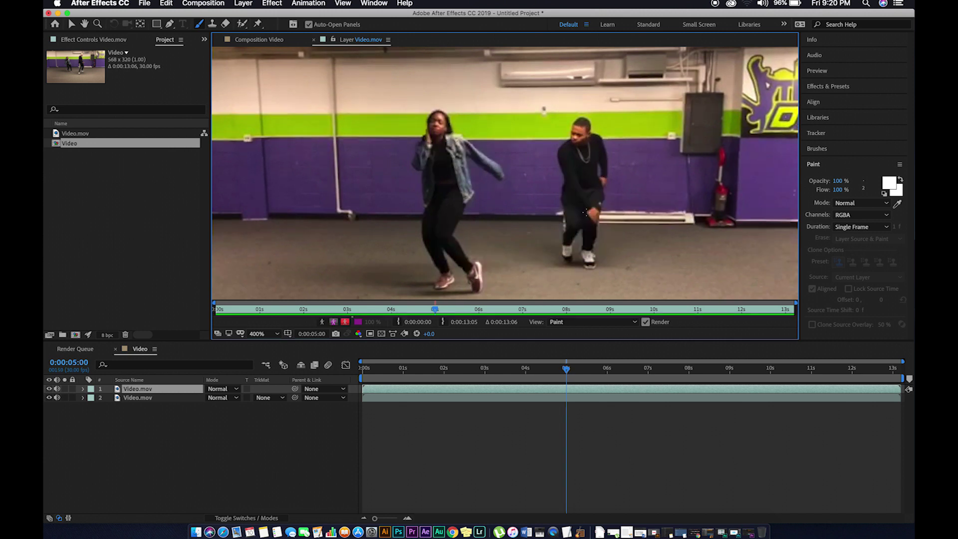
mouse_move(594, 205)
mouse_down()
mouse_move(583, 210)
mouse_move(596, 222)
mouse_move(590, 205)
mouse_move(604, 184)
mouse_up()
key(Page_Down)
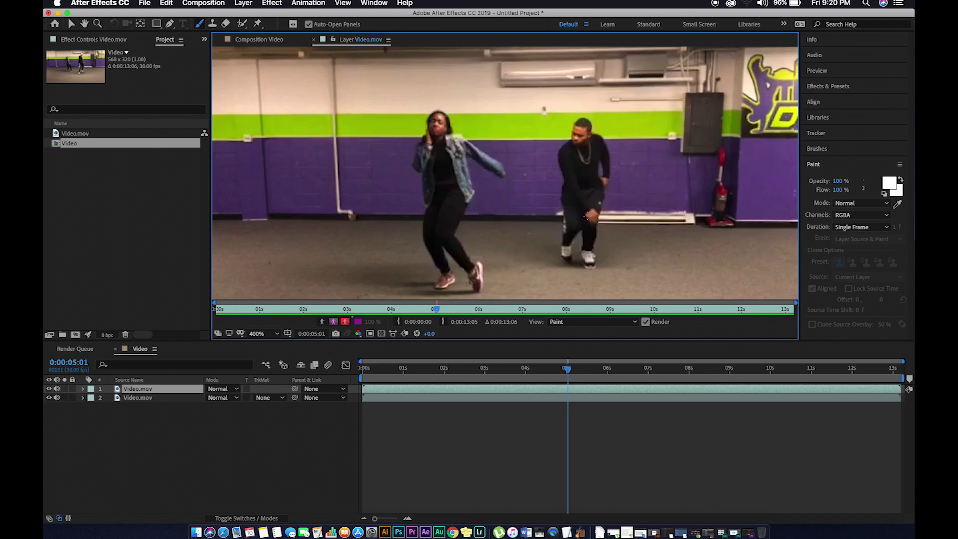
mouse_move(593, 206)
mouse_down()
mouse_move(586, 221)
mouse_move(597, 218)
mouse_up()
drag(600, 181, 603, 180)
- Paint white outlines around the man's hands frame by frame from 0:00:05:02 through 0:00:05:07
key(Page_Down)
key(Page_Down)
key(Page_Down)
key(Page_Down)
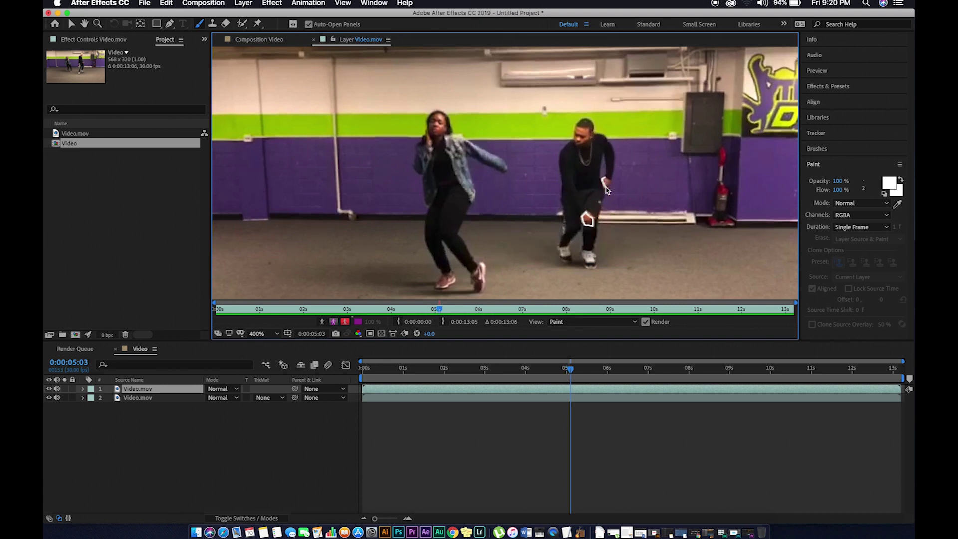
key(Page_Down)
key(Page_Down)
key(Page_Down)
key(Page_Down)
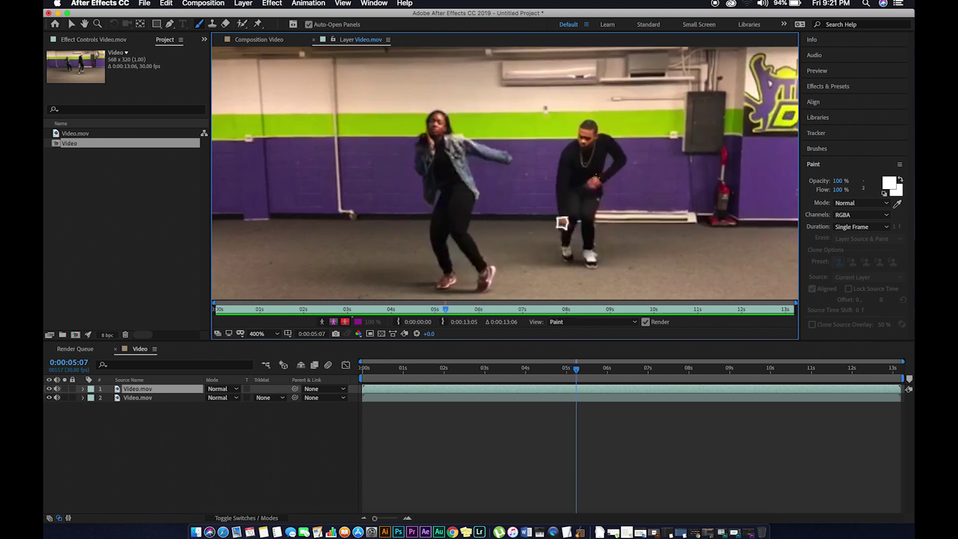
- Continue outlining the man's hands in white on each frame from 0:00:05:08 through 0:00:05:14
key(Page_Down)
key(Page_Down)
key(Page_Down)
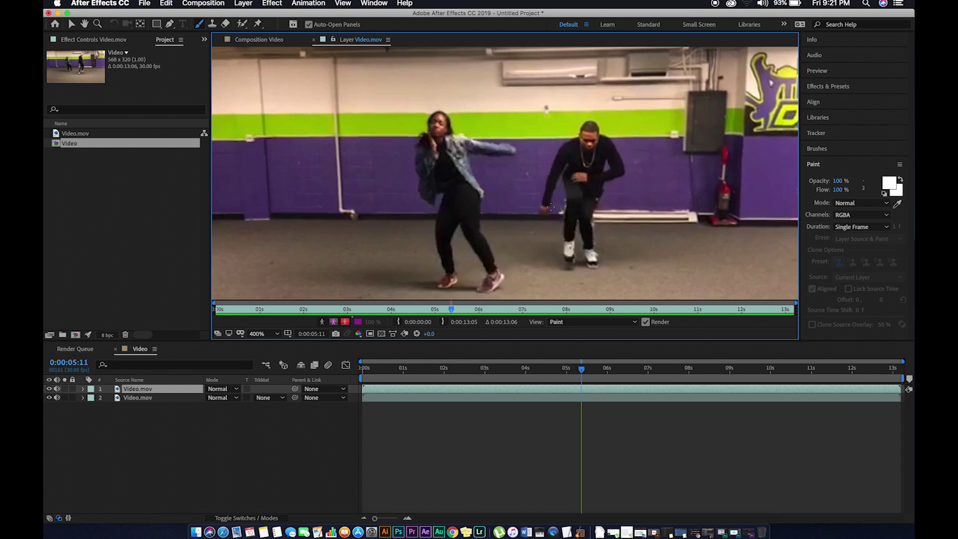
key(Page_Down)
key(Page_Down)
key(Page_Down)
key(Page_Down)
key(Page_Down)
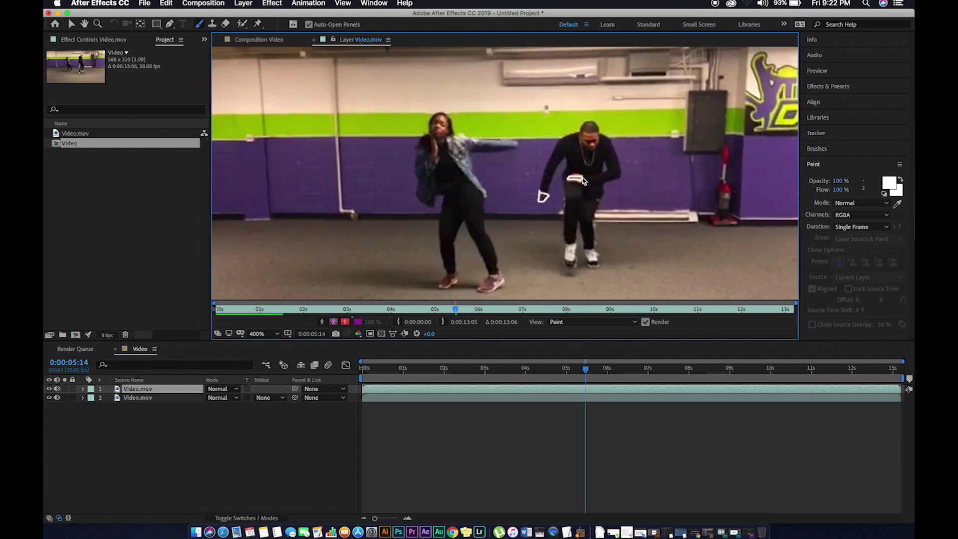
- Outline both of the man's hands with white strokes on the frames from 0:00:05:15 through 0:00:05:22
key(Page_Down)
key(Page_Down)
key(Page_Down)
key(Page_Down)
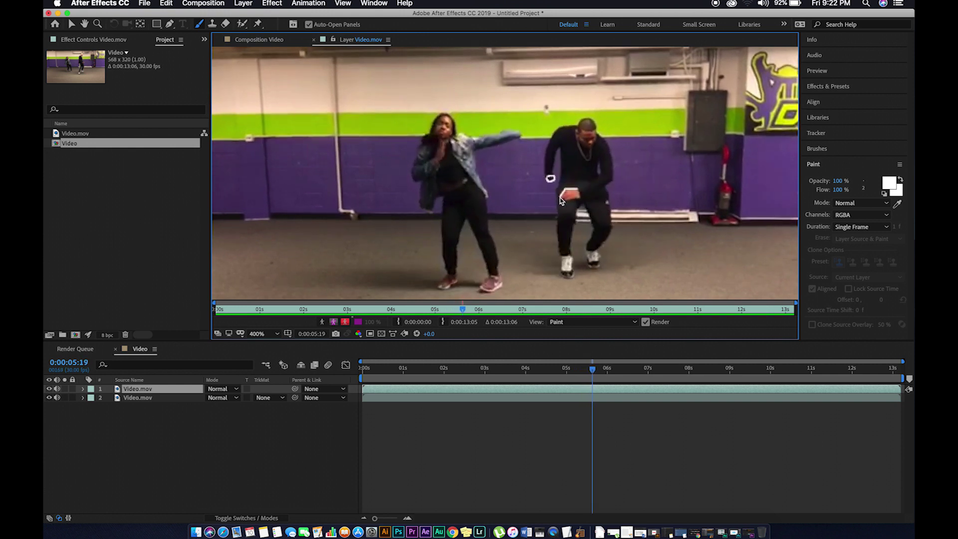
key(Page_Down)
key(Page_Down)
key(Page_Down)
key(Page_Down)
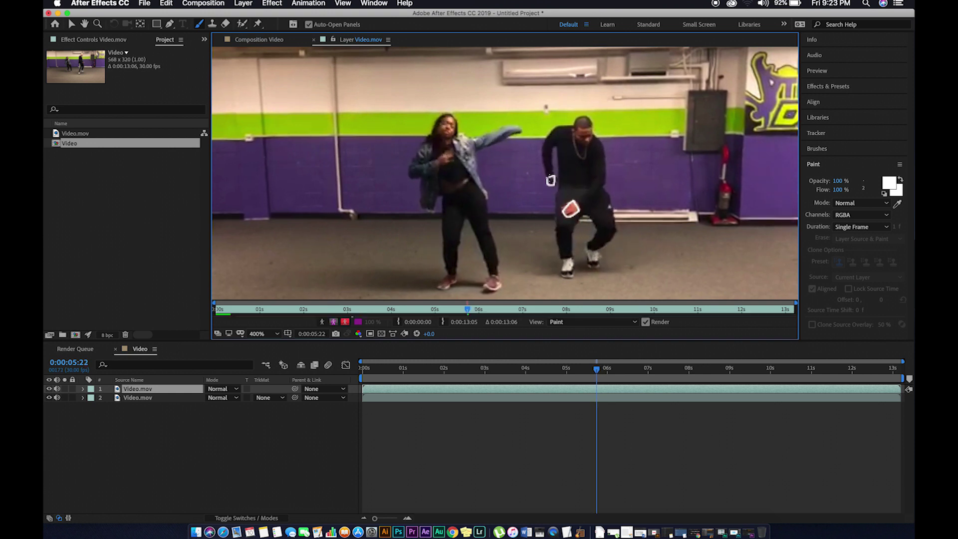
- Trace white outlines around the man's hands on the frames from 0:00:05:23 through 0:00:06:01
key(Page_Down)
key(Page_Down)
key(Page_Down)
key(Page_Down)
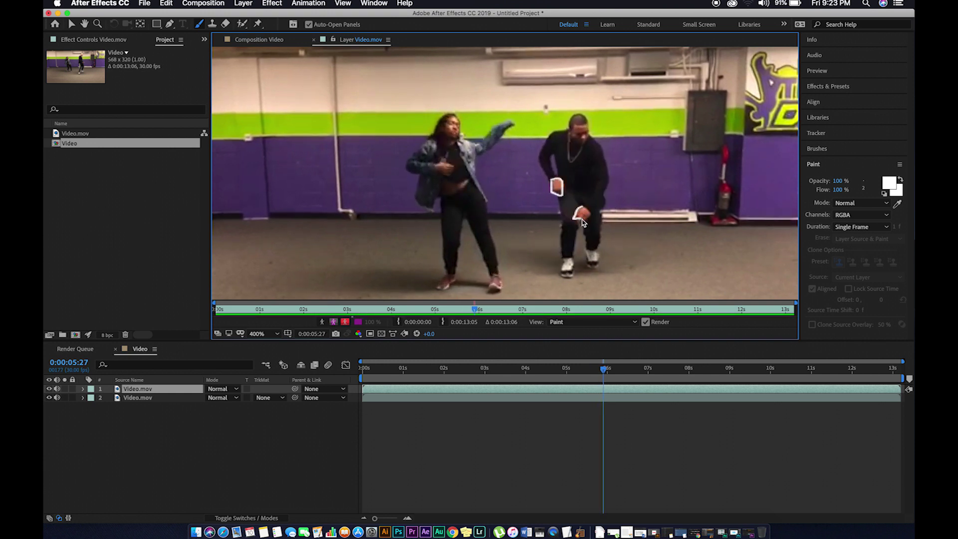
key(Page_Down)
key(Page_Down)
key(Page_Down)
key(Page_Down)
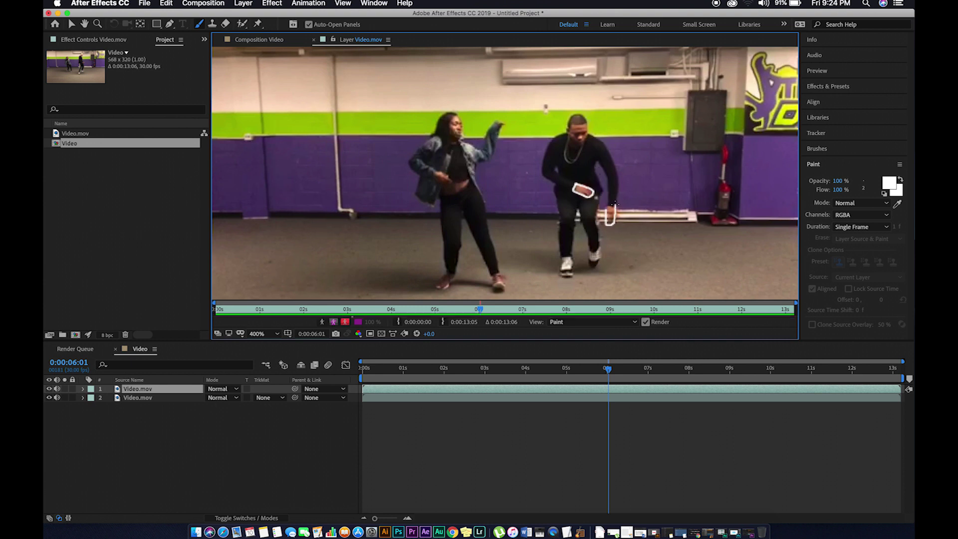
- Trace the man's hands in white on each frame from 0:00:06:02 through 0:00:06:09
key(Page_Down)
key(Page_Down)
key(Page_Down)
key(Page_Down)
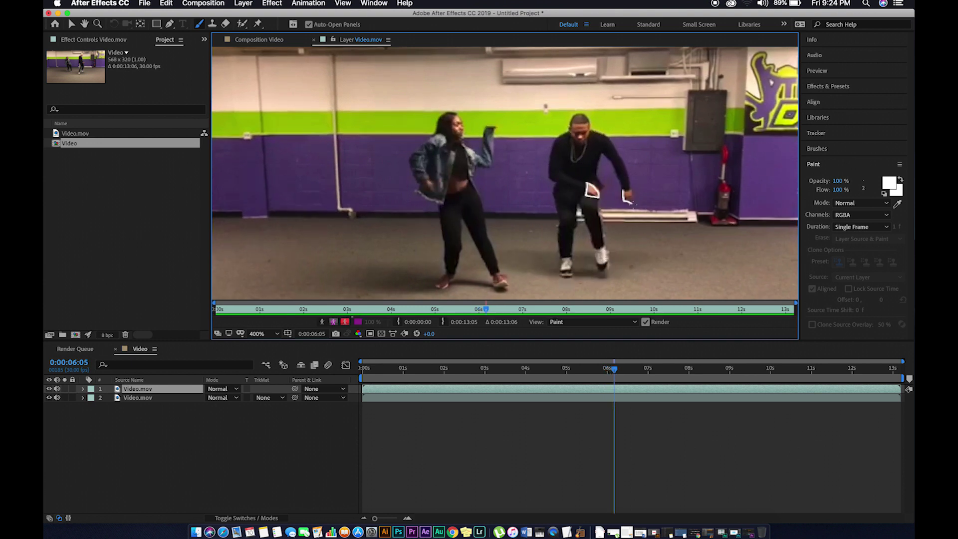
scroll(592, 218, up, 2)
key(Page_Down)
key(Page_Down)
key(Page_Down)
key(Page_Down)
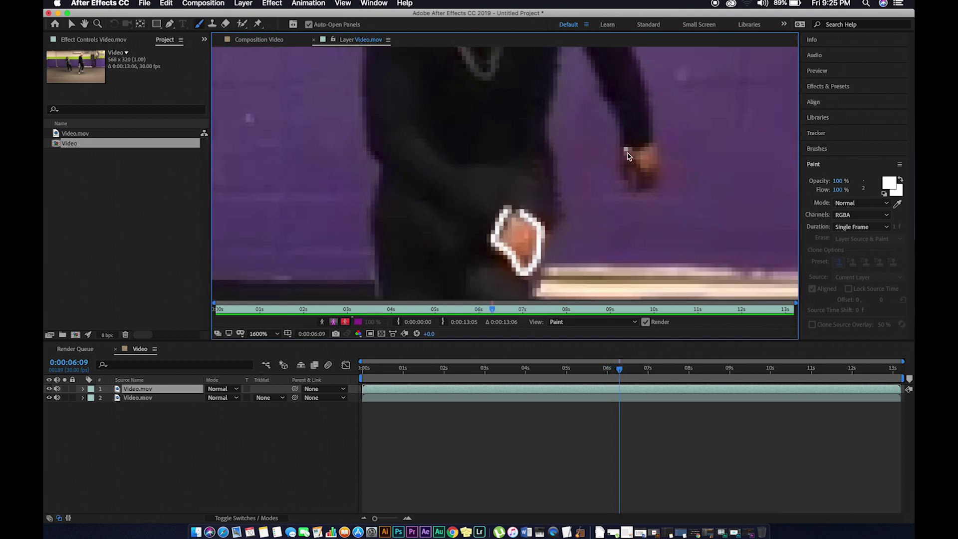
- Paint white outlines around the man's lowered hands on the frames from 0:00:06:10 through 0:00:06:14
scroll(538, 166, down, 2)
key(Page_Down)
key(Page_Down)
key(Page_Down)
key(Page_Down)
key(Page_Down)
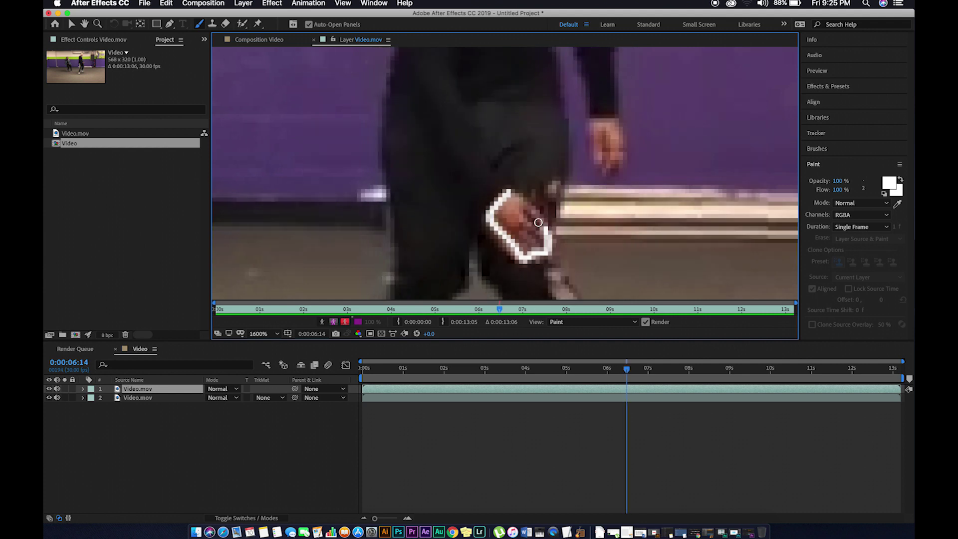
- Outline the man's hands through frame 0:00:06:18 and add short white lines radiating from the crossed hands on that frame
scroll(570, 118, up, 2)
key(Page_Down)
mouse_move(502, 127)
mouse_down()
mouse_move(504, 113)
mouse_move(442, 99)
mouse_up()
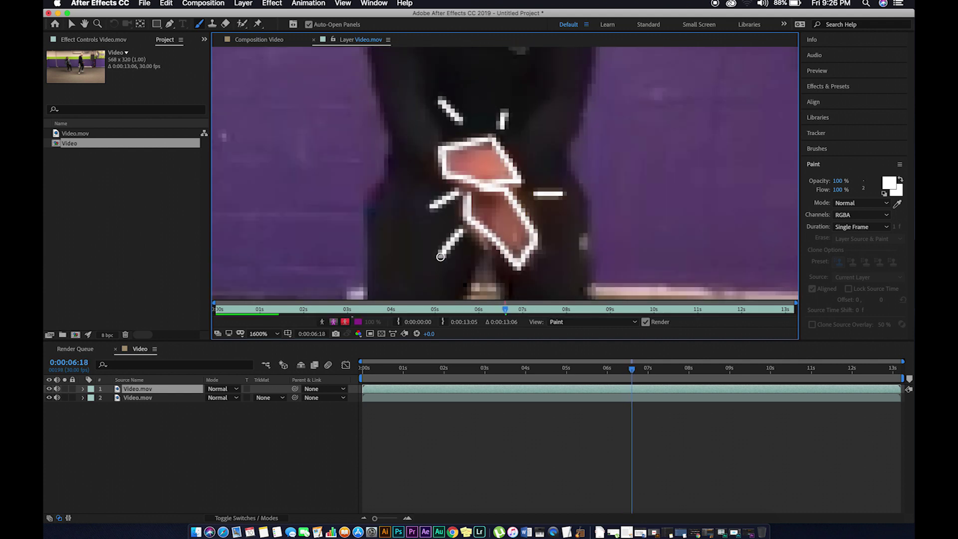
- Outline the man's crossed hands on frame 0:00:06:19 and paint short white accent lines radiating around them
key(Page_Down)
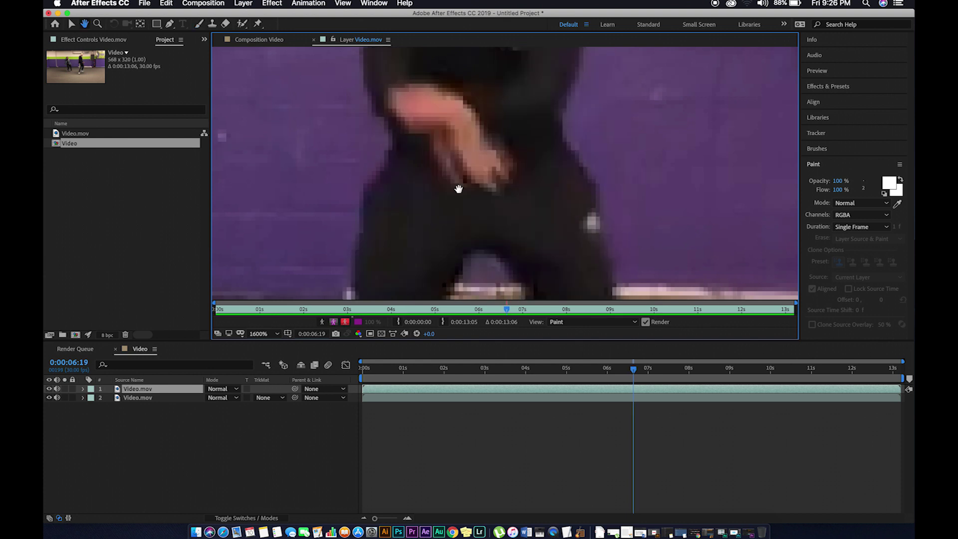
drag(457, 188, 455, 231)
mouse_move(453, 132)
mouse_down()
mouse_move(393, 129)
mouse_move(412, 167)
mouse_move(450, 168)
mouse_move(462, 217)
mouse_move(497, 227)
mouse_move(503, 199)
mouse_move(452, 119)
mouse_move(462, 86)
mouse_up()
drag(430, 183, 420, 203)
drag(509, 165, 536, 165)
- Outline the man's forearm and hand on frame 0:00:06:20 and surround them with short white radiating lines
key(Page_Down)
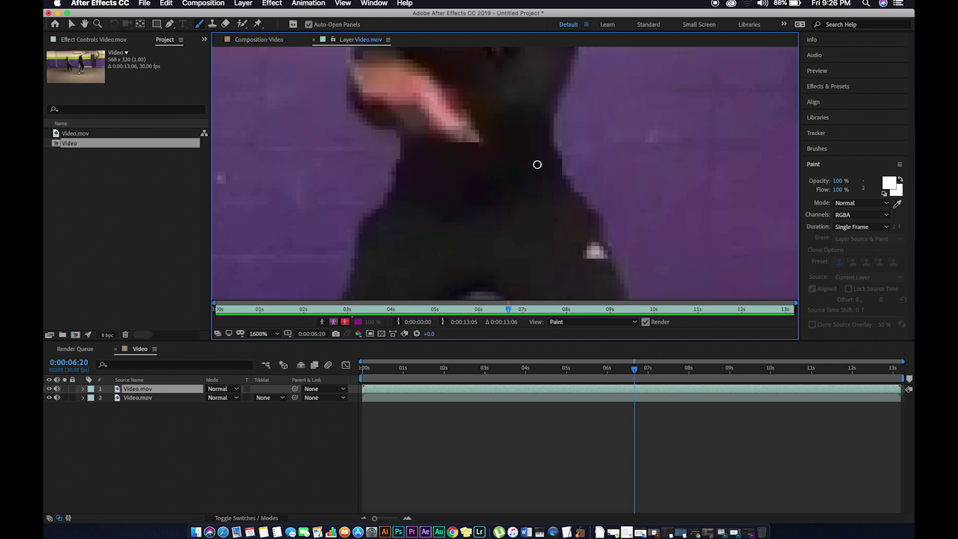
key(h)
drag(443, 150, 440, 231)
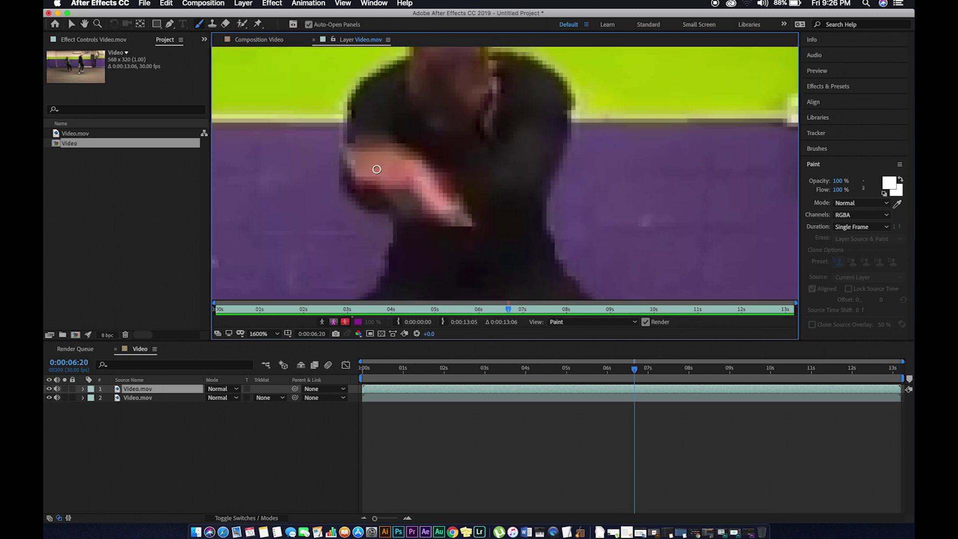
mouse_move(356, 146)
mouse_down()
mouse_move(346, 167)
mouse_move(406, 189)
mouse_move(447, 224)
mouse_move(464, 224)
mouse_move(448, 190)
mouse_move(399, 147)
mouse_move(353, 148)
mouse_up()
click(427, 145)
drag(385, 197, 377, 214)
drag(449, 170, 460, 171)
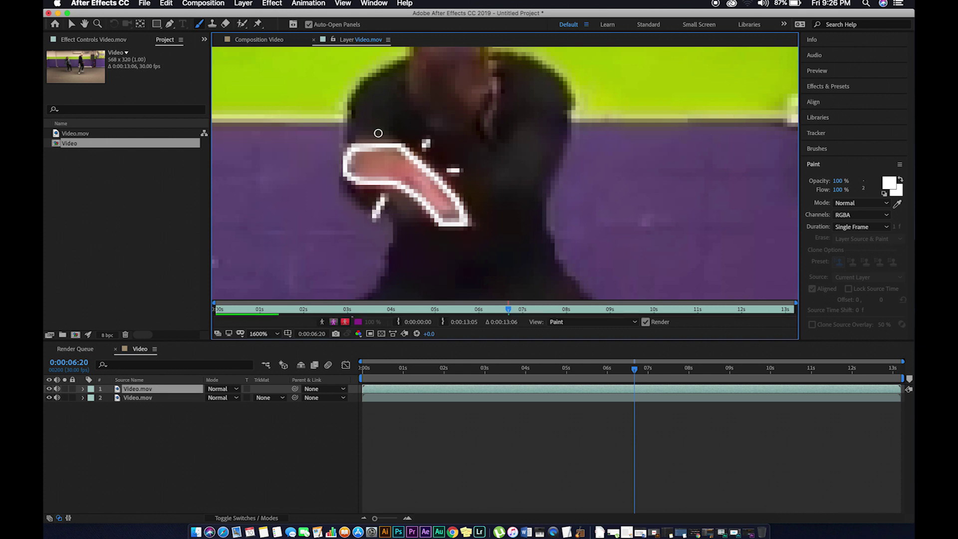
drag(372, 134, 348, 108)
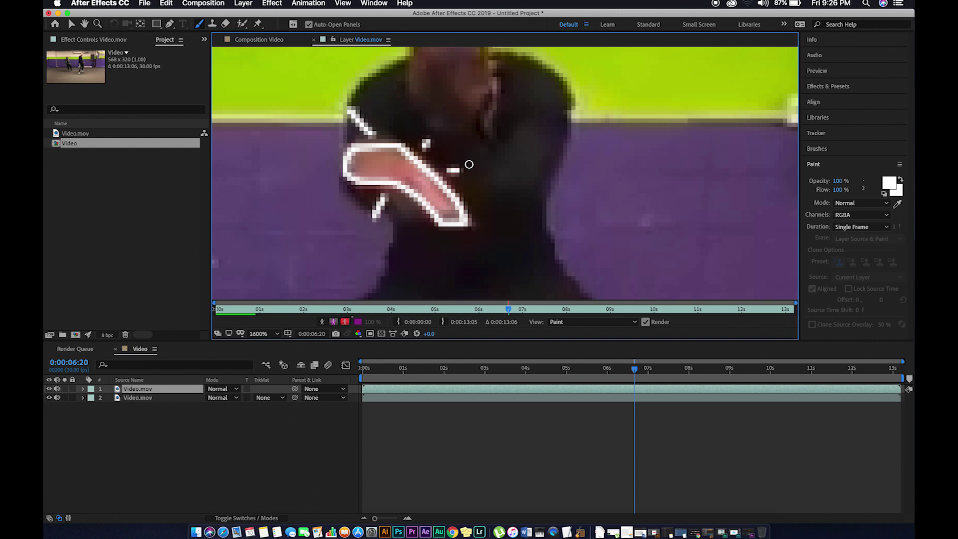
- Paint white outlines around the man's rising hands on frames 0:00:06:21 and 0:00:06:22
key(Page_Down)
key(h)
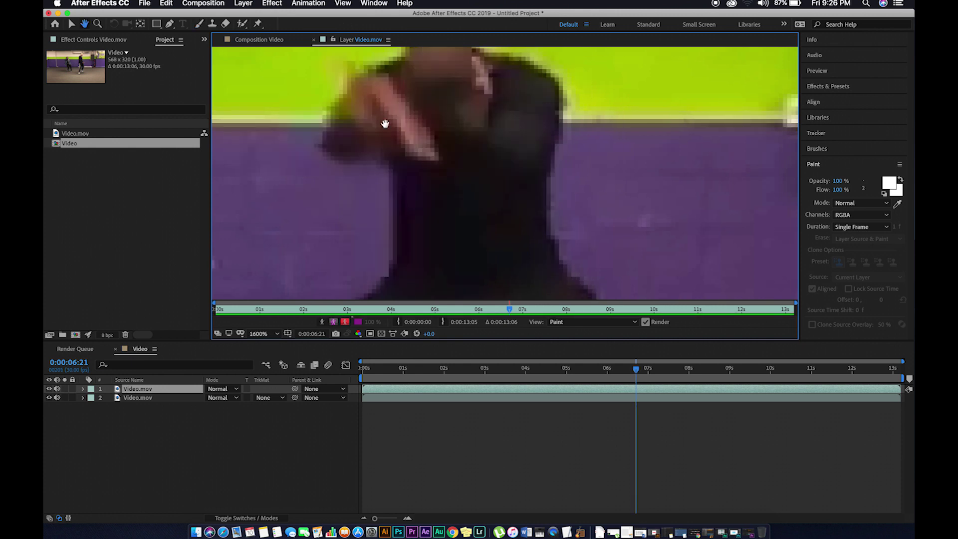
drag(385, 123, 417, 216)
key(super+b)
mouse_move(407, 177)
mouse_down()
mouse_move(387, 204)
mouse_move(406, 222)
mouse_move(458, 261)
mouse_move(474, 251)
mouse_move(433, 192)
mouse_move(404, 175)
mouse_up()
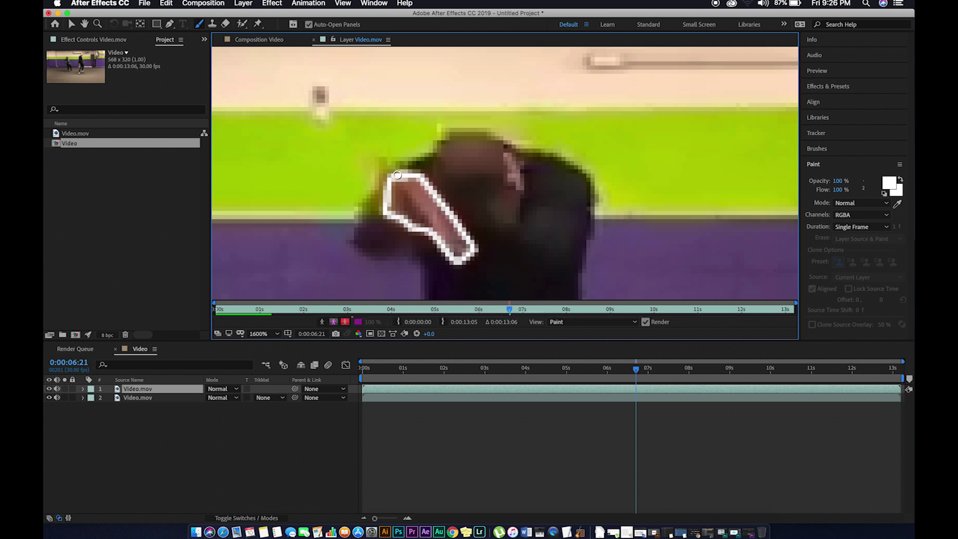
key(Page_Down)
mouse_move(373, 100)
mouse_down()
mouse_move(389, 156)
mouse_move(425, 172)
mouse_move(454, 162)
mouse_move(422, 119)
mouse_move(368, 99)
mouse_up()
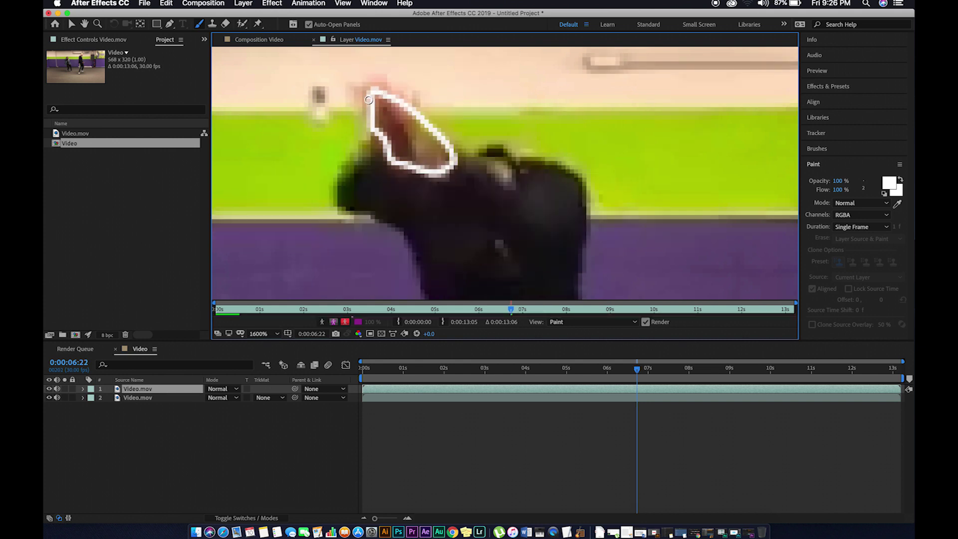
- Outline the man's raised hands in white on frame 0:00:06:23
key(Page_Down)
key(space)
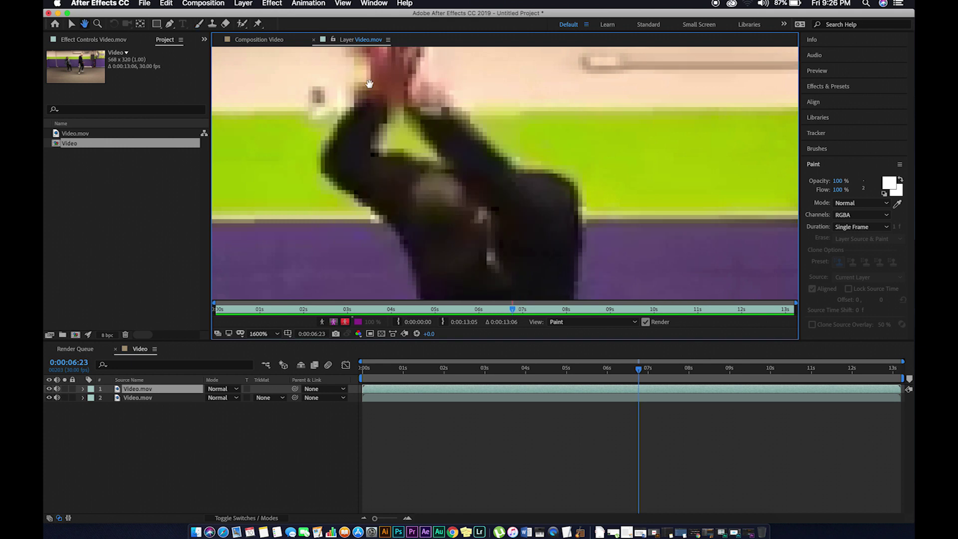
key(comma)
mouse_move(439, 107)
mouse_down()
mouse_move(454, 140)
mouse_move(464, 110)
mouse_move(440, 107)
mouse_up()
- Paint small white crosses over the woman's eyes on frames 0:00:06:24 and 0:00:06:25
key(Page_Down)
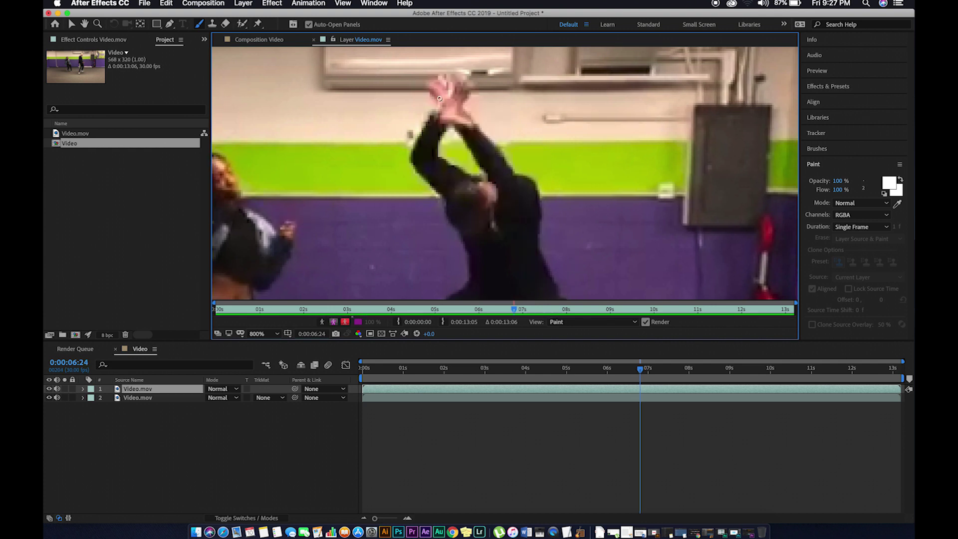
scroll(439, 133, left, 5)
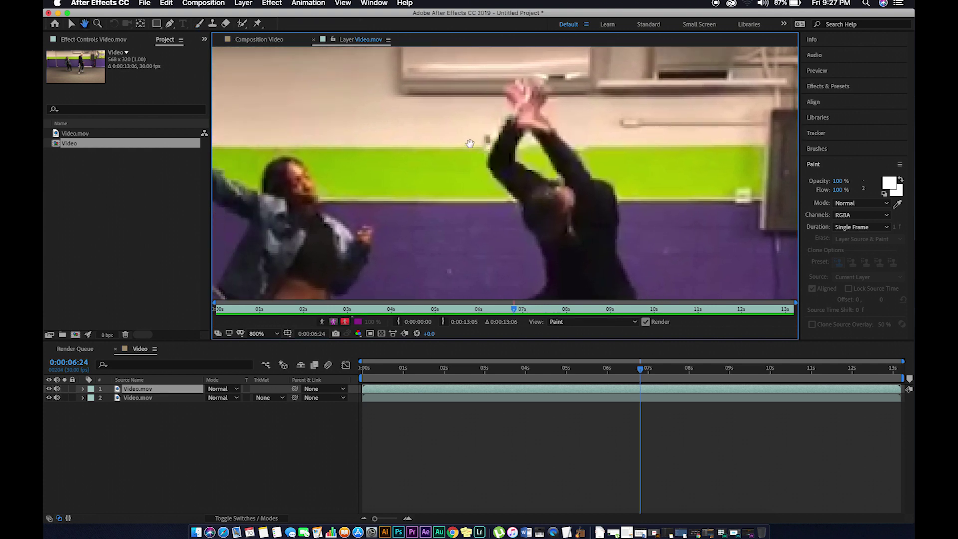
click(294, 182)
click(304, 176)
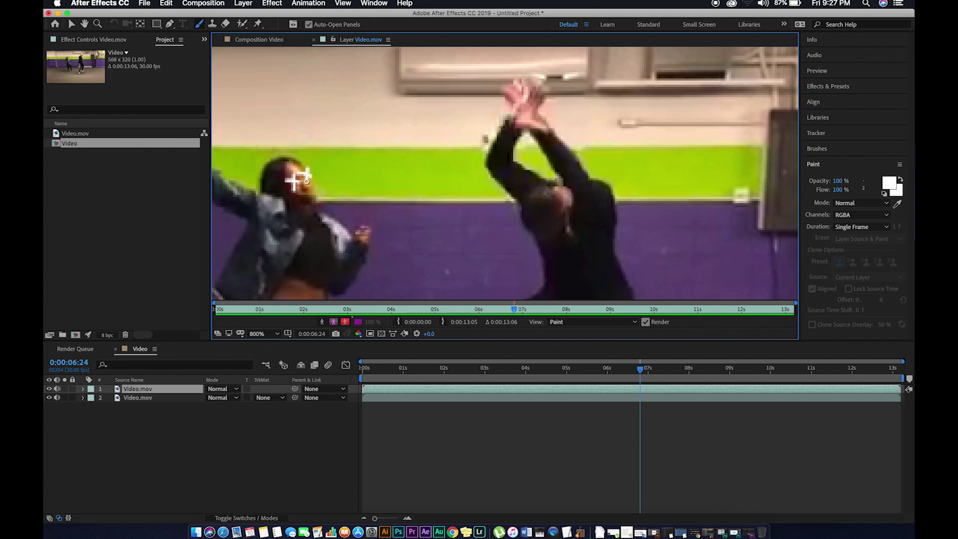
key(Page_Down)
drag(294, 182, 301, 182)
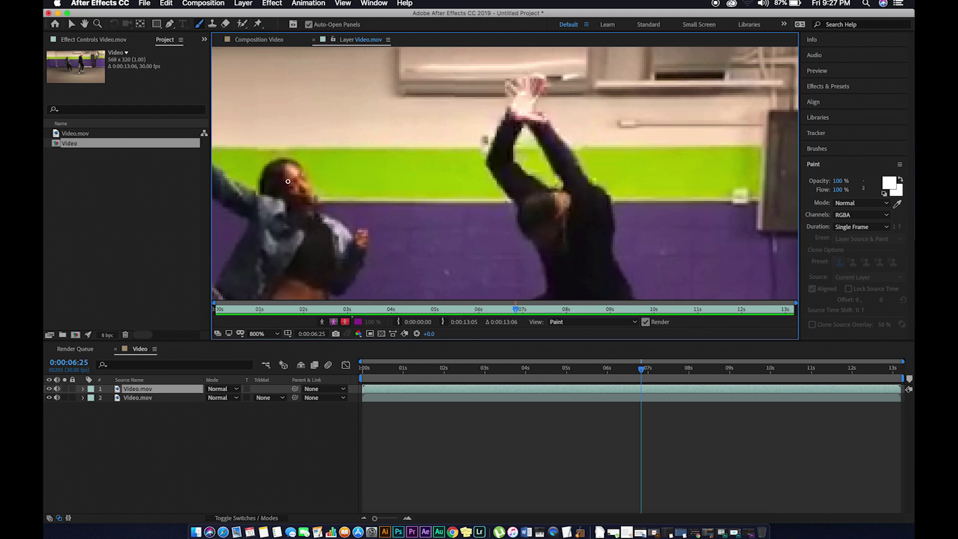
mouse_move(292, 178)
mouse_down()
mouse_move(292, 194)
mouse_move(302, 181)
mouse_up()
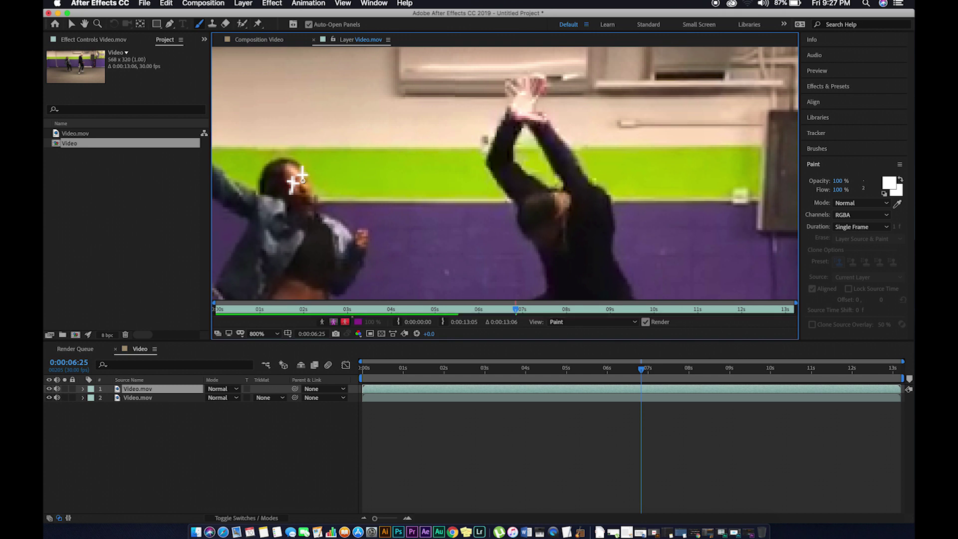
- Paint white crosses over the woman's eyes on frames 0:00:06:26 and 0:00:06:27
key(Page_Down)
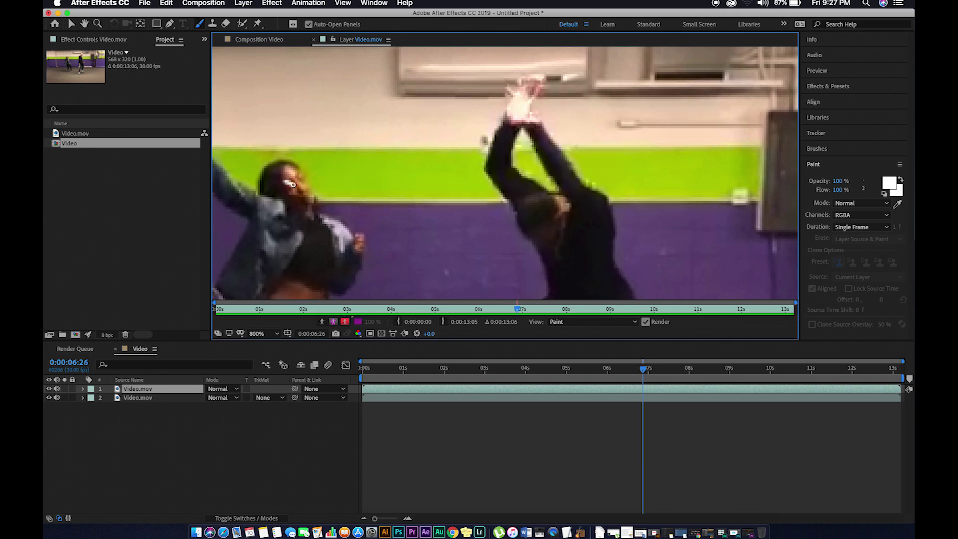
drag(290, 178, 289, 196)
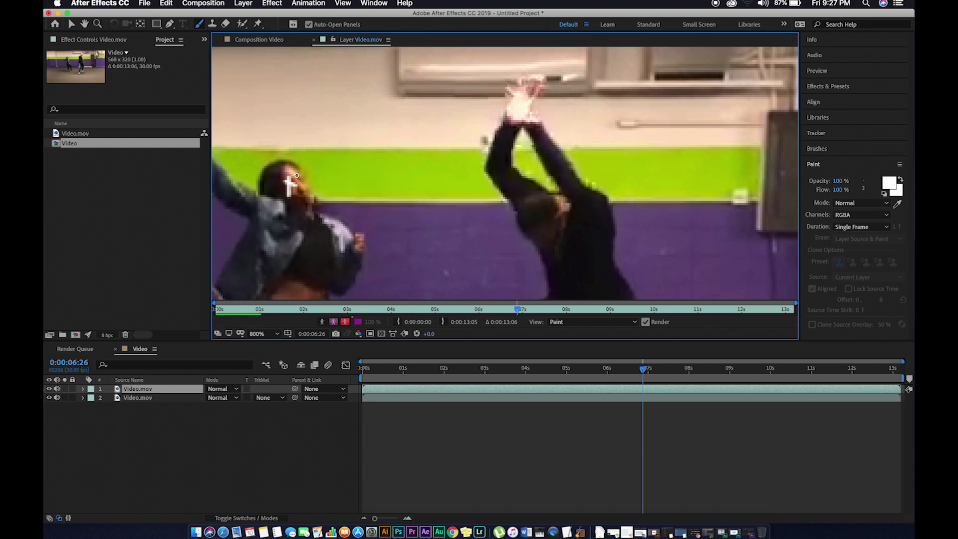
key(Page_Down)
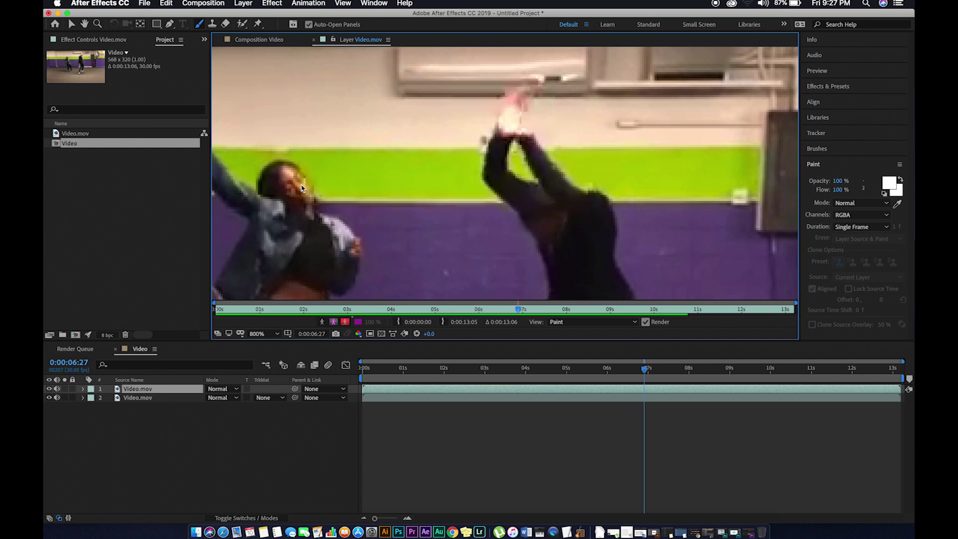
drag(282, 185, 293, 186)
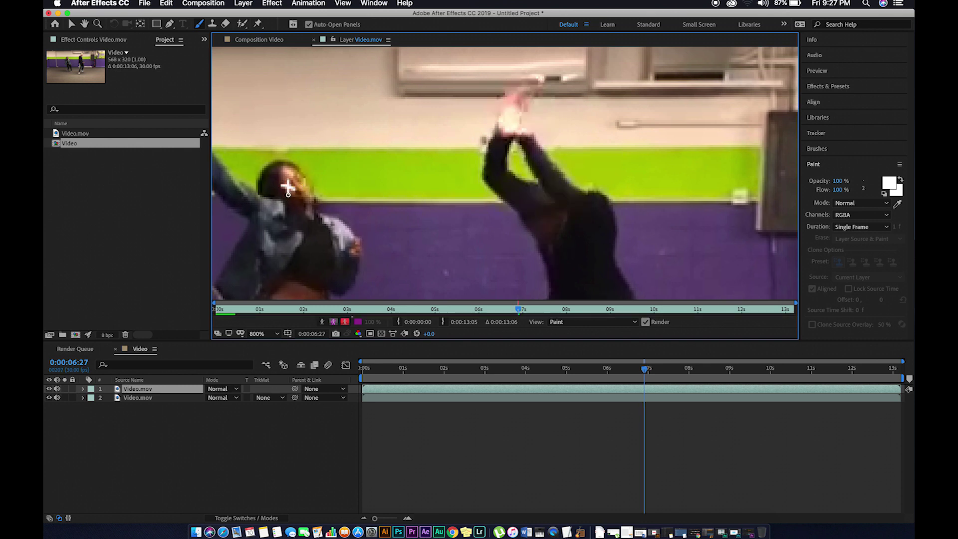
click(301, 179)
- Return to frame 0:00:06:24 and outline the man's raised hands in white on each frame through 0:00:06:27
key(Page_Up)
key(Page_Up)
key(Page_Up)
key(Page_Up)
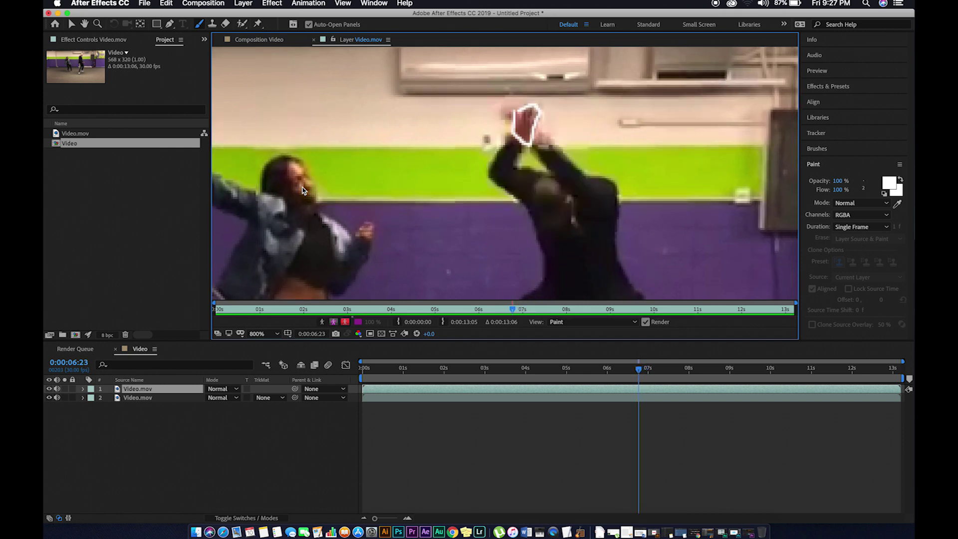
key(Page_Down)
mouse_move(503, 92)
mouse_down()
mouse_move(524, 128)
mouse_move(545, 127)
mouse_move(542, 98)
mouse_move(519, 78)
mouse_move(504, 92)
mouse_move(511, 112)
mouse_move(542, 123)
mouse_move(538, 91)
mouse_move(524, 77)
mouse_move(509, 88)
mouse_move(503, 114)
mouse_move(527, 125)
mouse_move(536, 85)
mouse_move(510, 89)
mouse_move(496, 129)
mouse_move(528, 127)
mouse_move(530, 94)
mouse_move(510, 90)
mouse_up()
key(Page_Down)
key(Page_Down)
key(Page_Down)
- On frame 0:00:06:28, paint white crosses over the woman's eyes and outline the man's raised hands
key(Page_Down)
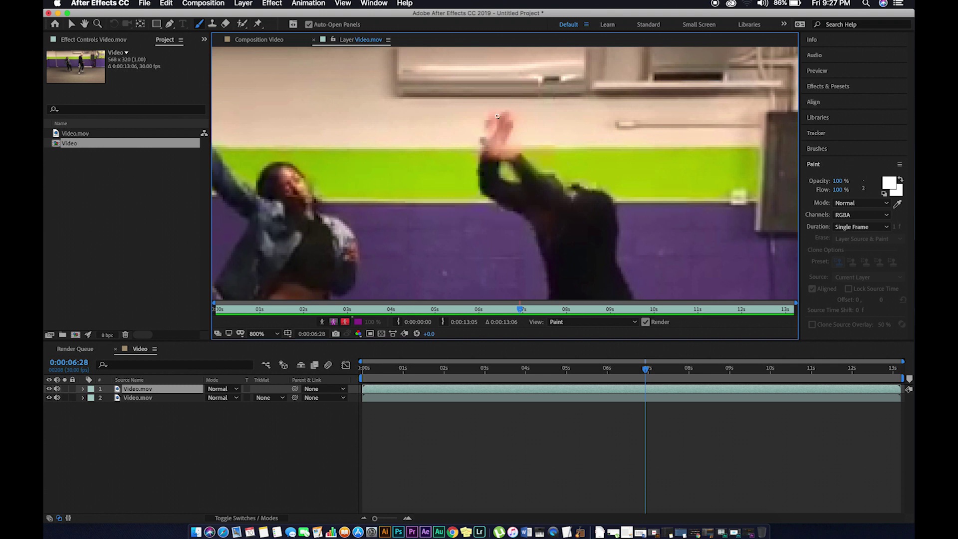
drag(289, 190, 299, 174)
mouse_move(488, 127)
mouse_down()
mouse_move(495, 157)
mouse_move(524, 157)
mouse_move(508, 151)
mouse_move(509, 118)
mouse_move(495, 116)
mouse_move(470, 170)
mouse_move(495, 186)
mouse_move(494, 155)
mouse_up()
- Outline the man's hand and paint white crosses over the woman's eyes on frames 0:00:06:29 and 0:00:07:00
key(Page_Down)
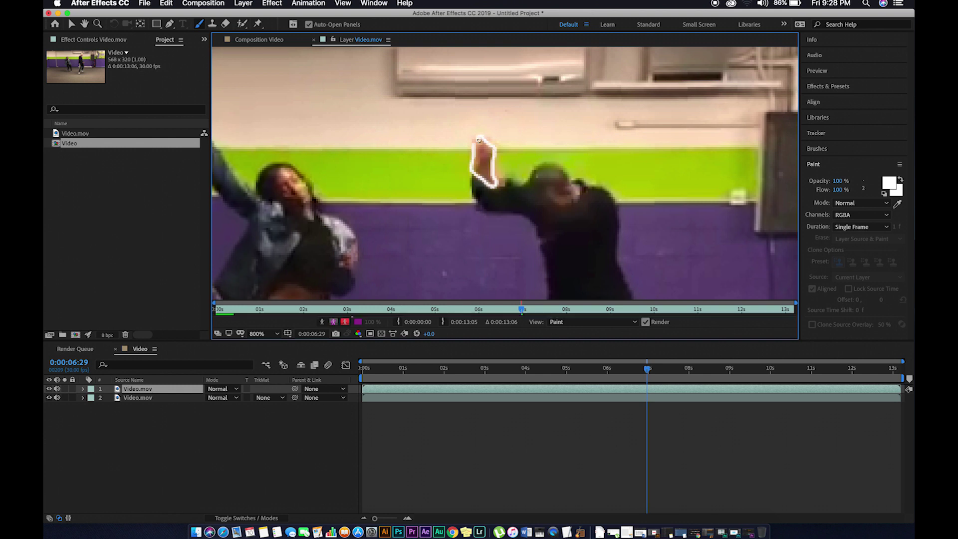
key(Page_Down)
mouse_move(465, 181)
mouse_down()
mouse_move(468, 219)
mouse_move(497, 212)
mouse_move(473, 178)
mouse_move(467, 184)
mouse_up()
mouse_move(277, 187)
mouse_down()
mouse_move(288, 185)
mouse_move(281, 196)
mouse_move(299, 177)
mouse_move(295, 188)
mouse_up()
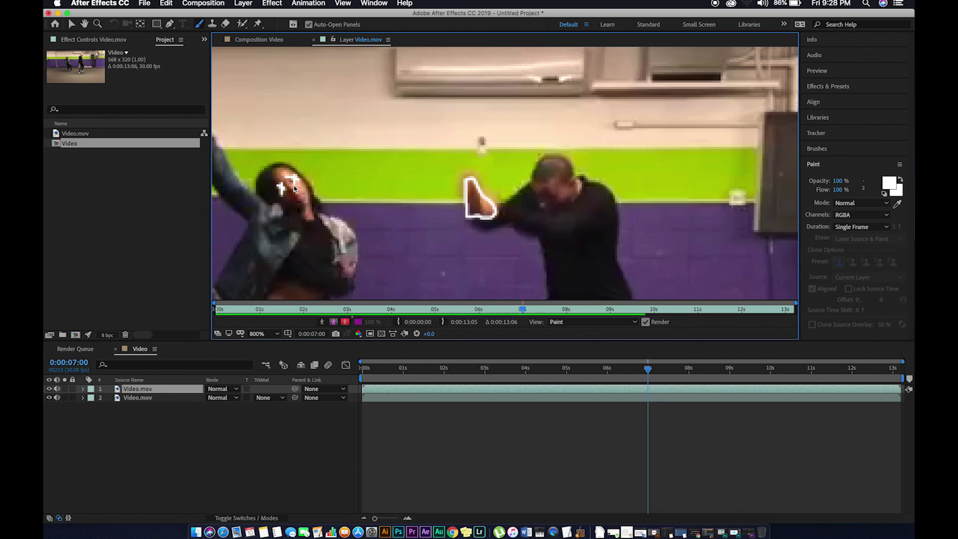
key(Page_Up)
mouse_move(295, 182)
mouse_down()
mouse_move(287, 191)
mouse_move(298, 192)
mouse_up()
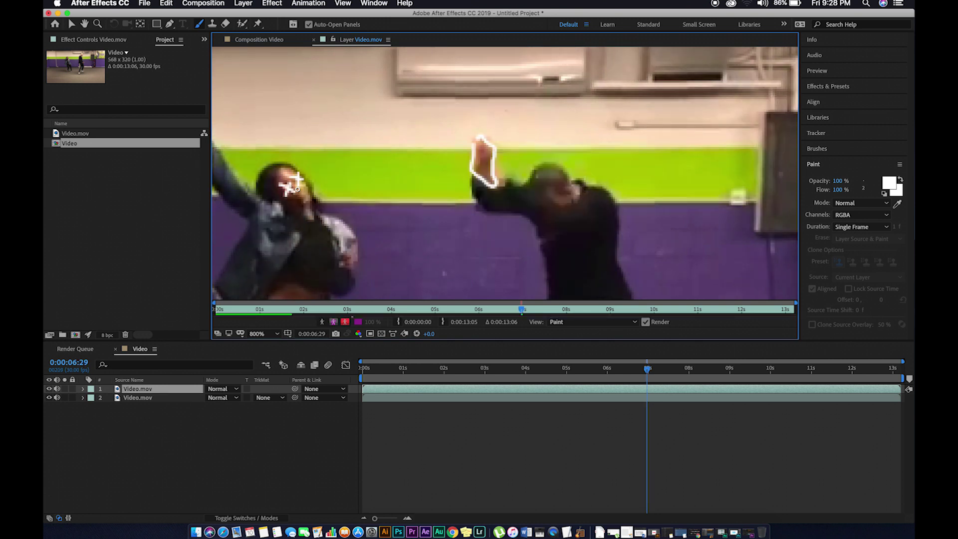
- On frame 0:00:07:00, paint two long white streaks from the man's hand to the woman's hip and thigh
key(Page_Up)
key(Page_Down)
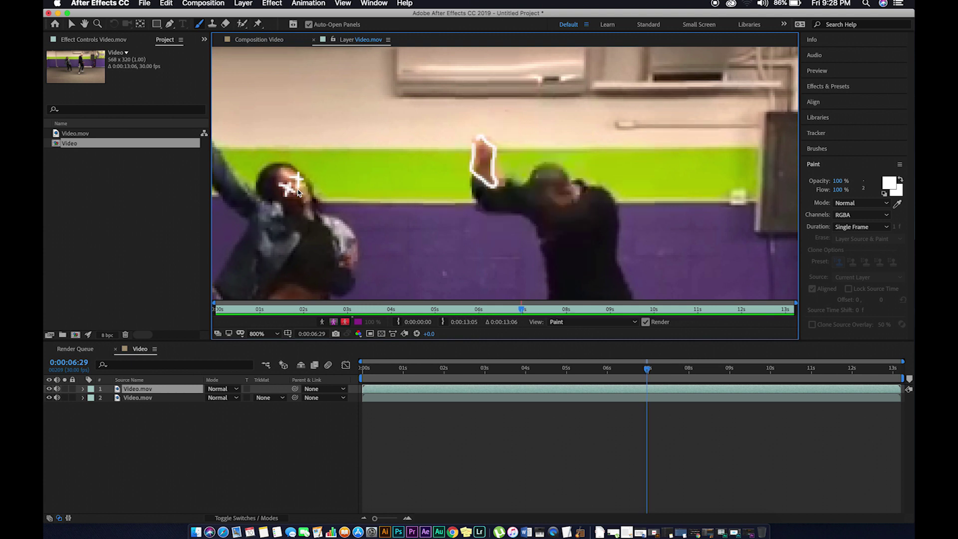
key(Page_Down)
key(h)
key(ctrl+b)
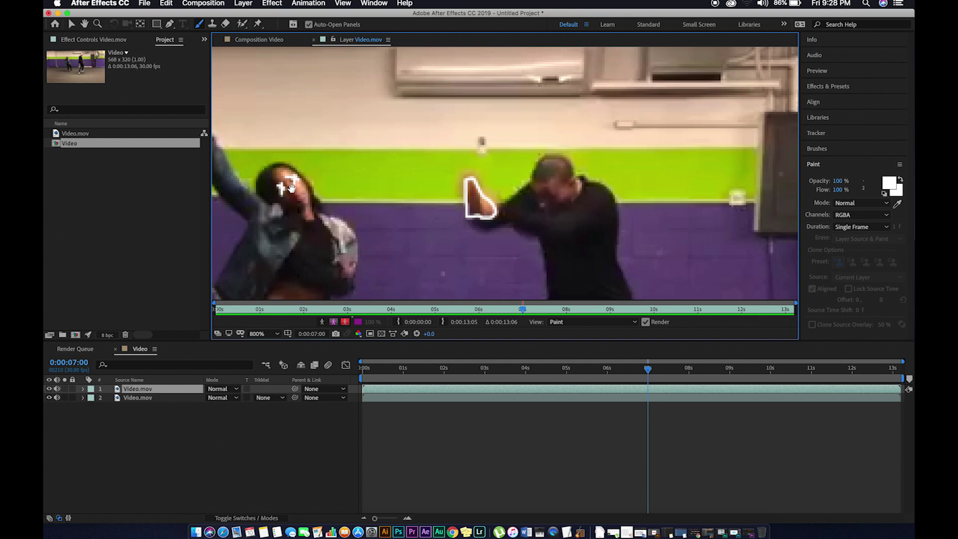
drag(292, 188, 304, 84)
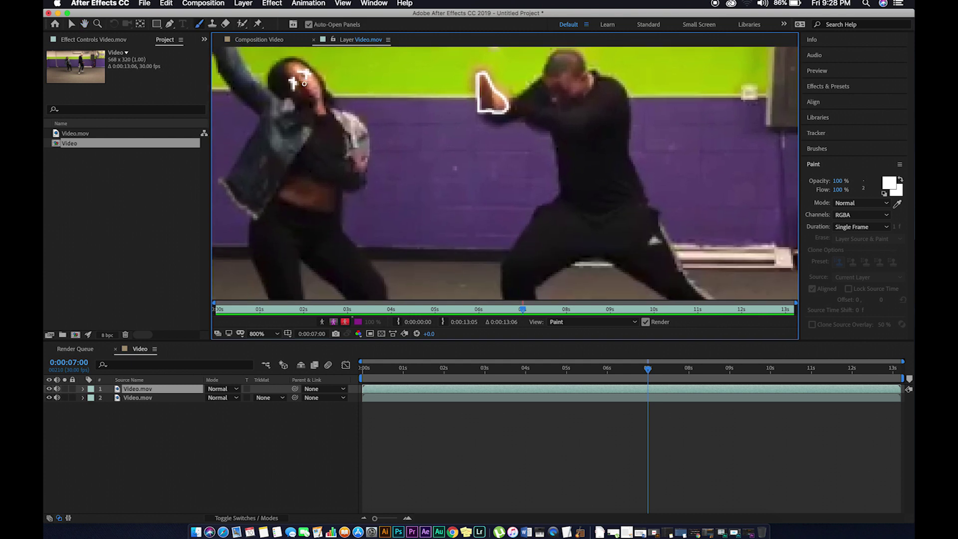
key(comma)
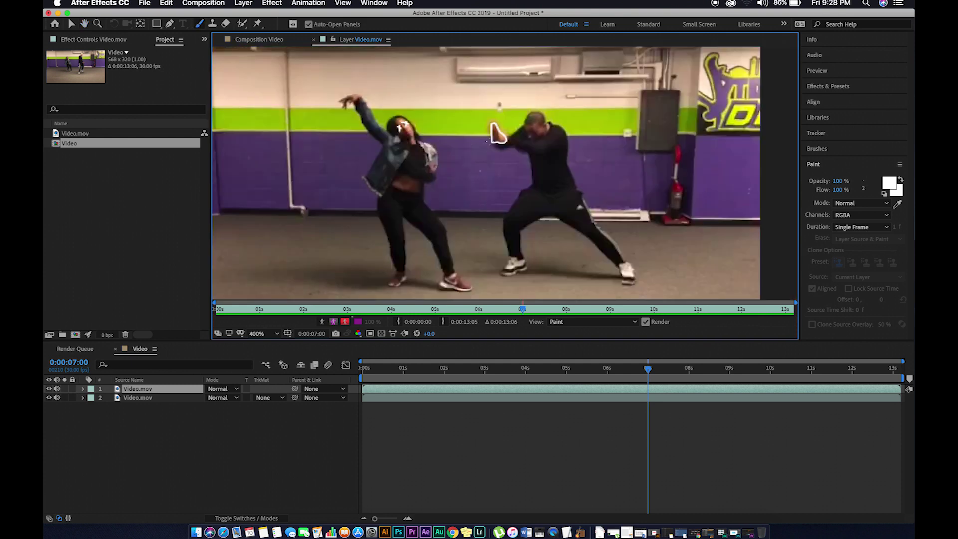
drag(491, 143, 426, 203)
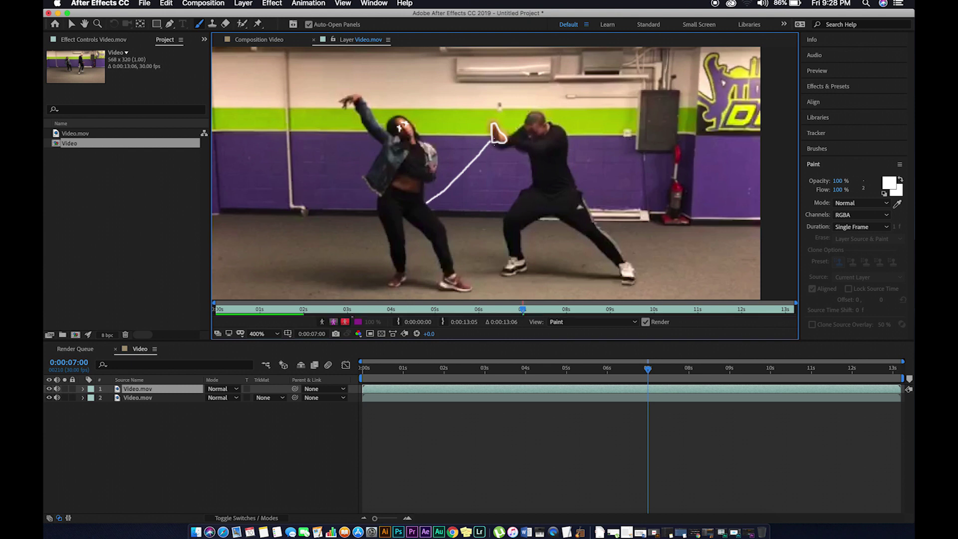
drag(492, 142, 440, 226)
- Paint white streaks from the man's hand towards the woman's hip on frames 0:00:07:01 and 0:00:07:02, adding short accent strokes on the latter
key(Page_Down)
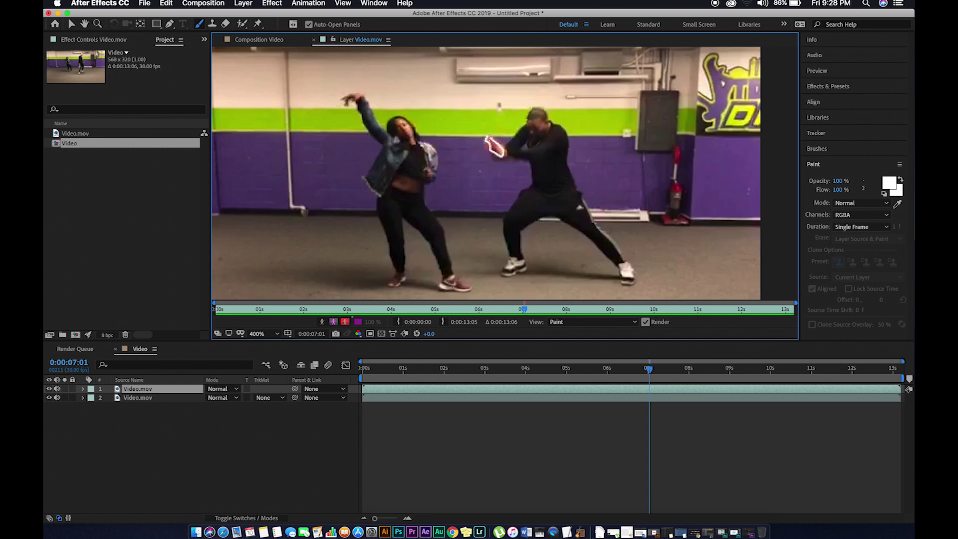
drag(488, 141, 423, 199)
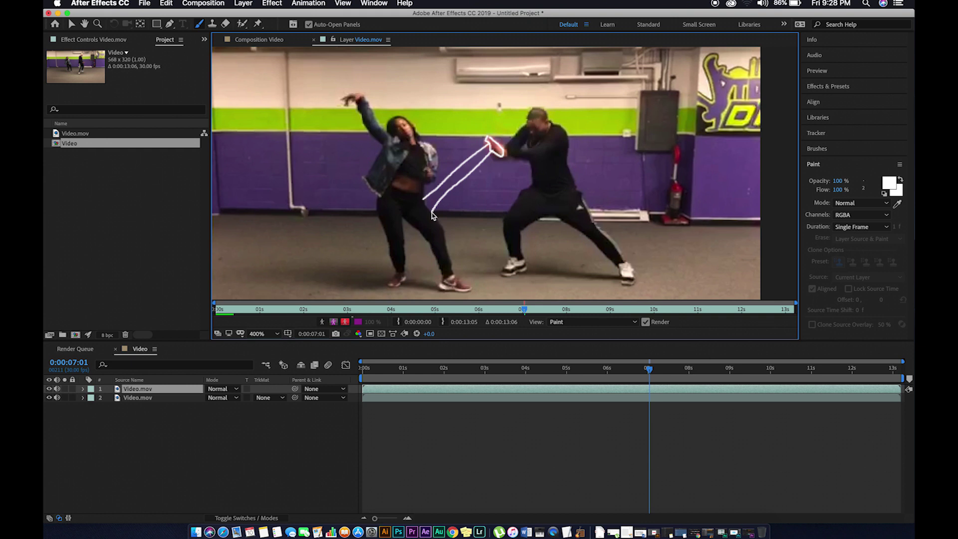
key(Page_Down)
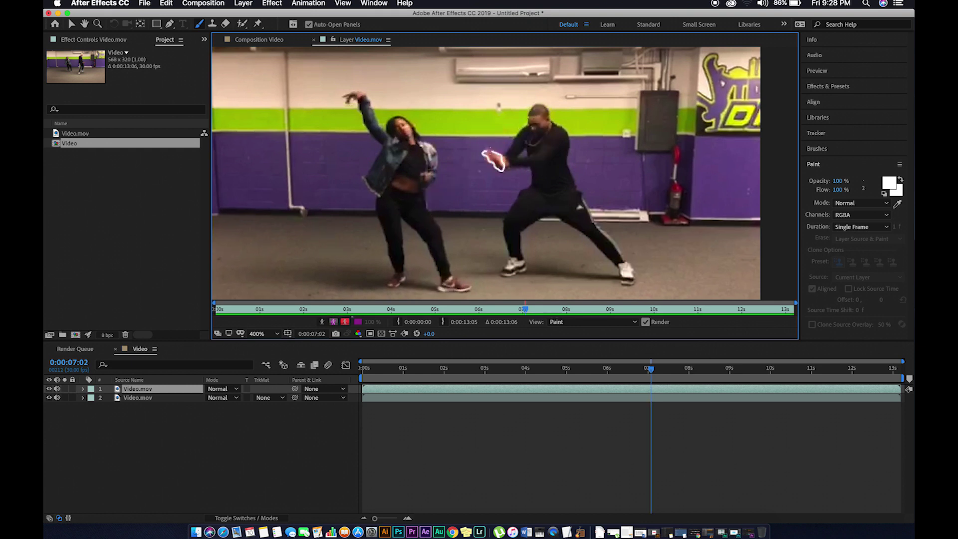
drag(487, 158, 429, 195)
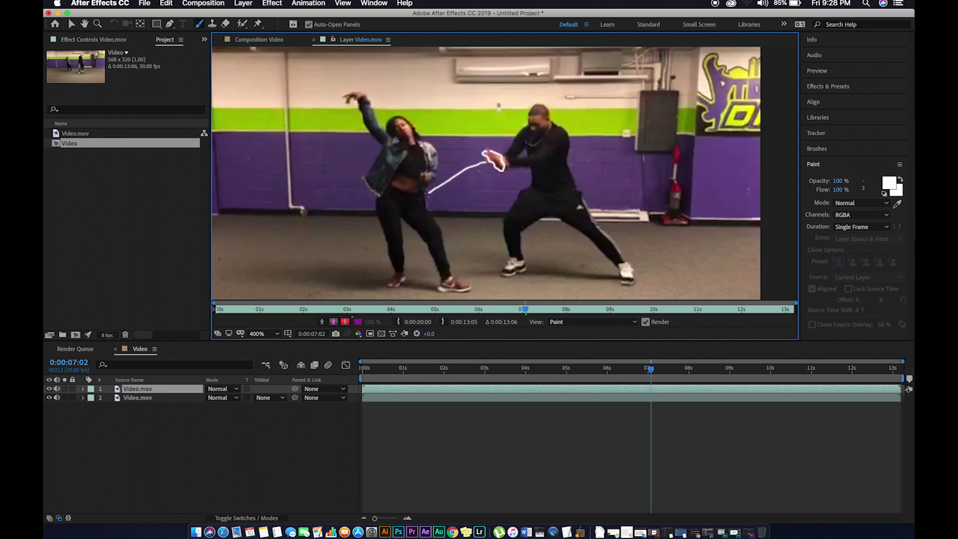
mouse_move(494, 168)
mouse_down()
mouse_move(452, 207)
mouse_move(454, 194)
mouse_move(432, 202)
mouse_up()
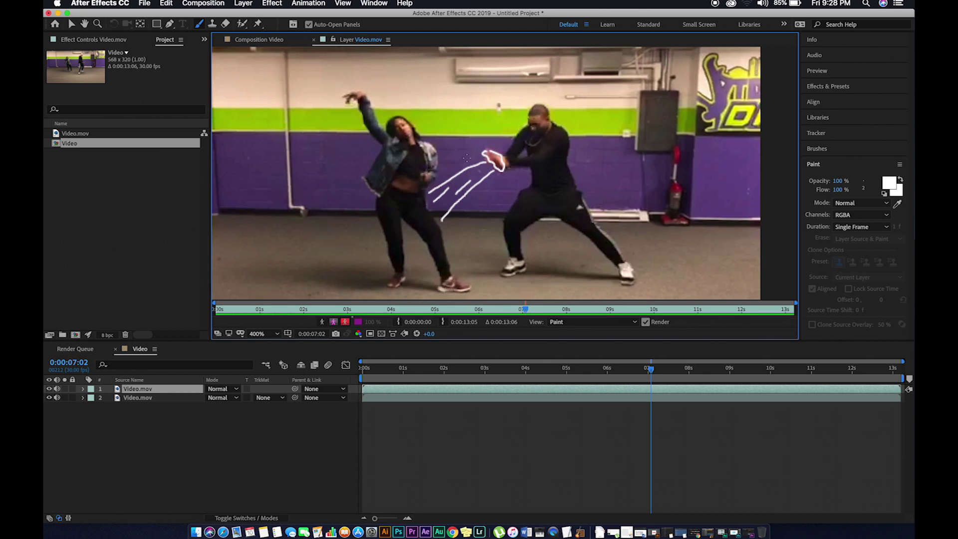
drag(469, 159, 454, 168)
- Go back to frames 0:00:07:01 and 0:00:07:00 and add short white accent strokes around the streaks
key(Page_Up)
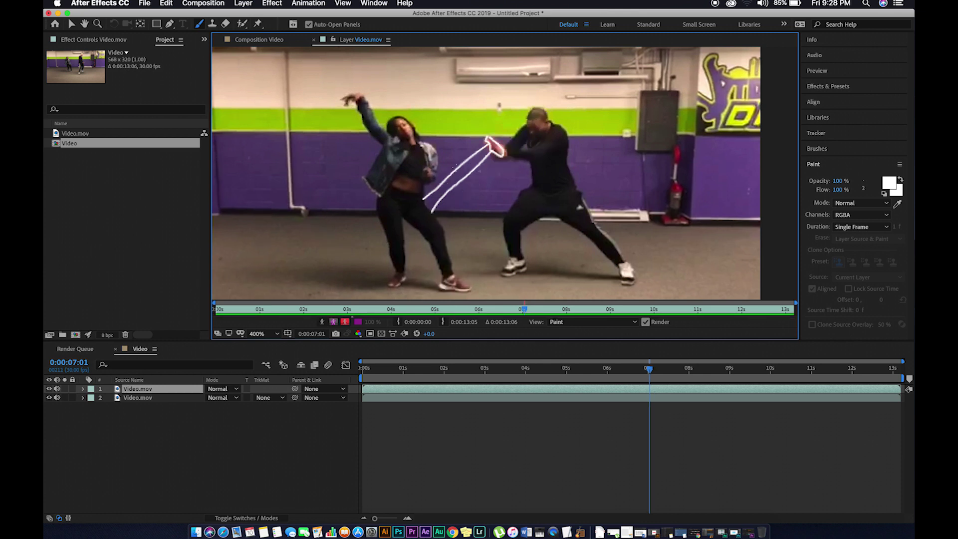
drag(458, 161, 447, 174)
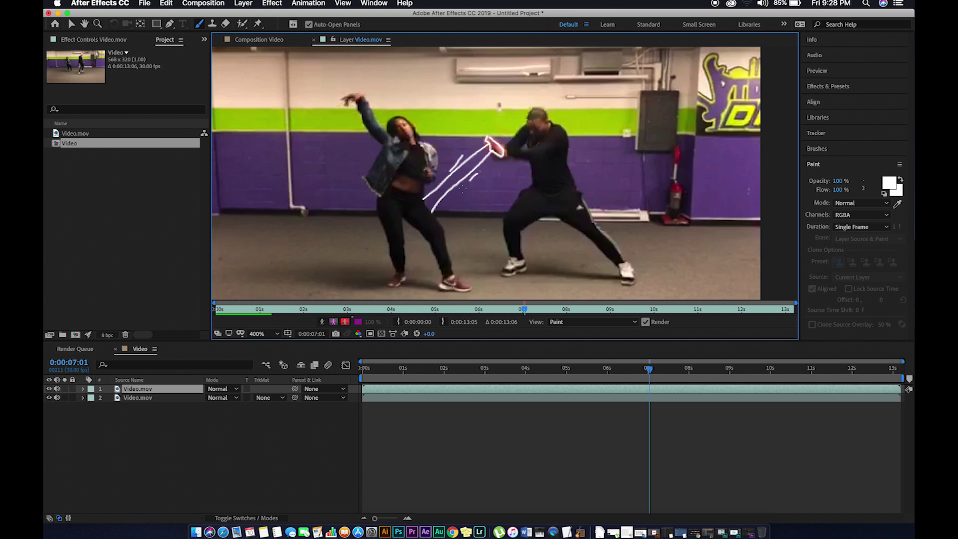
key(Page_Up)
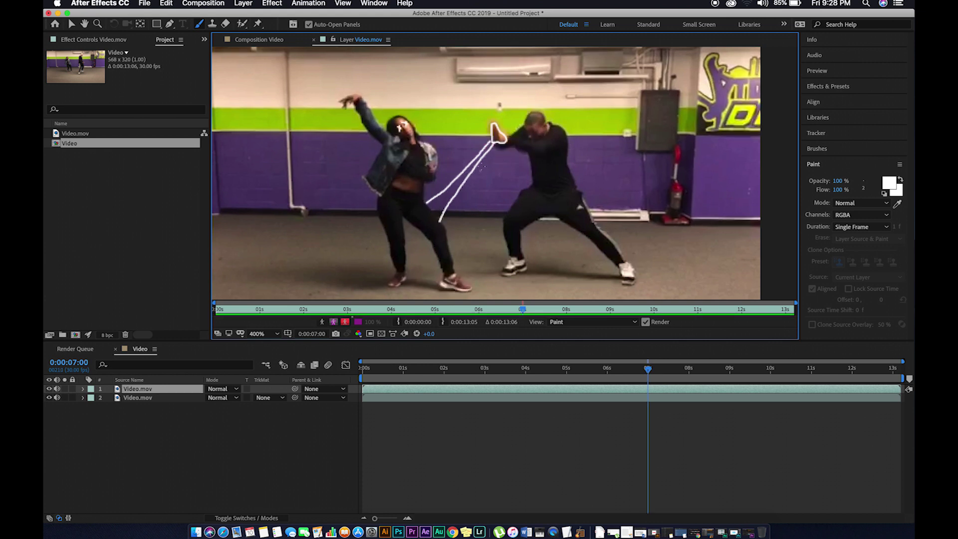
mouse_move(478, 143)
mouse_down()
mouse_move(442, 185)
mouse_move(439, 207)
mouse_move(477, 176)
mouse_move(455, 220)
mouse_up()
key(Page_Down)
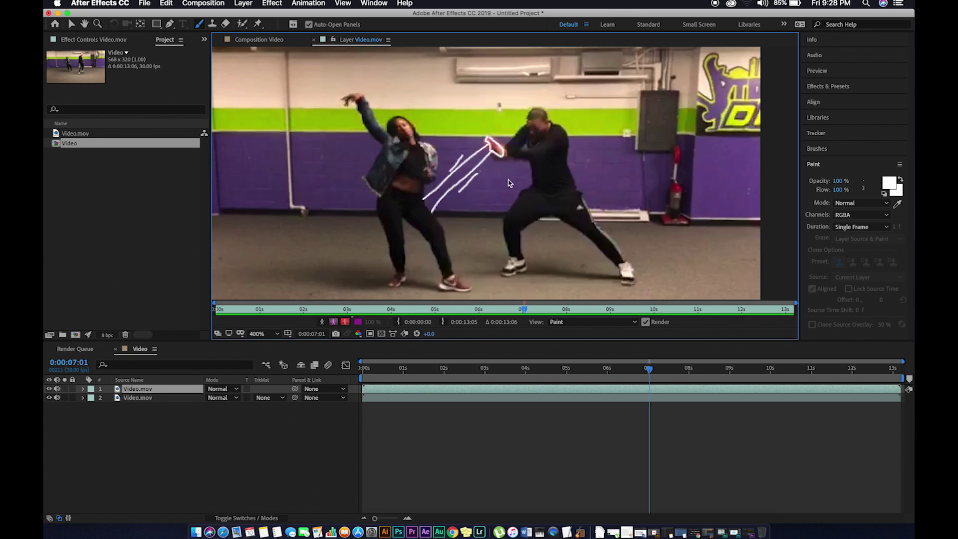
drag(438, 193, 430, 208)
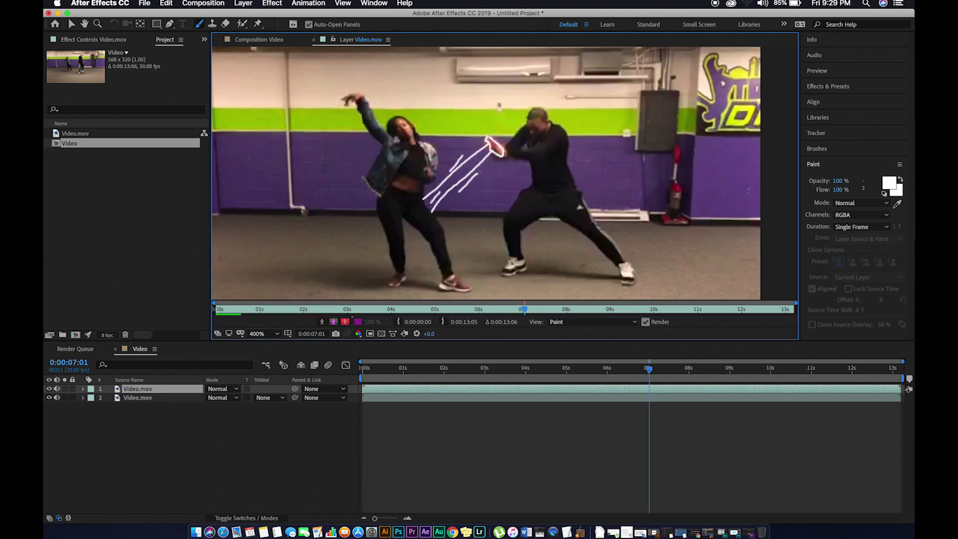
- On frame 0:00:07:03, outline the man's hand and paint white streaks with short accent strokes towards the woman's hip
key(Page_Down)
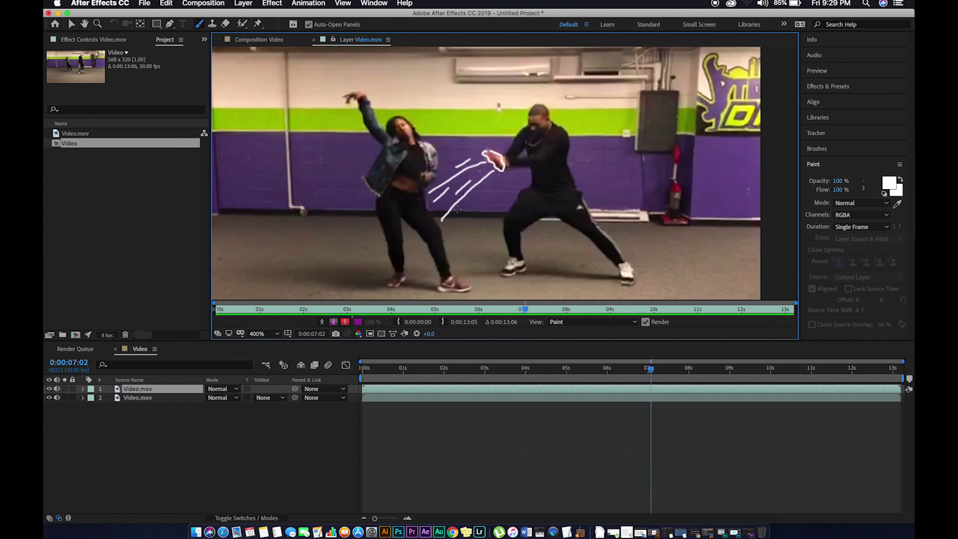
key(Page_Down)
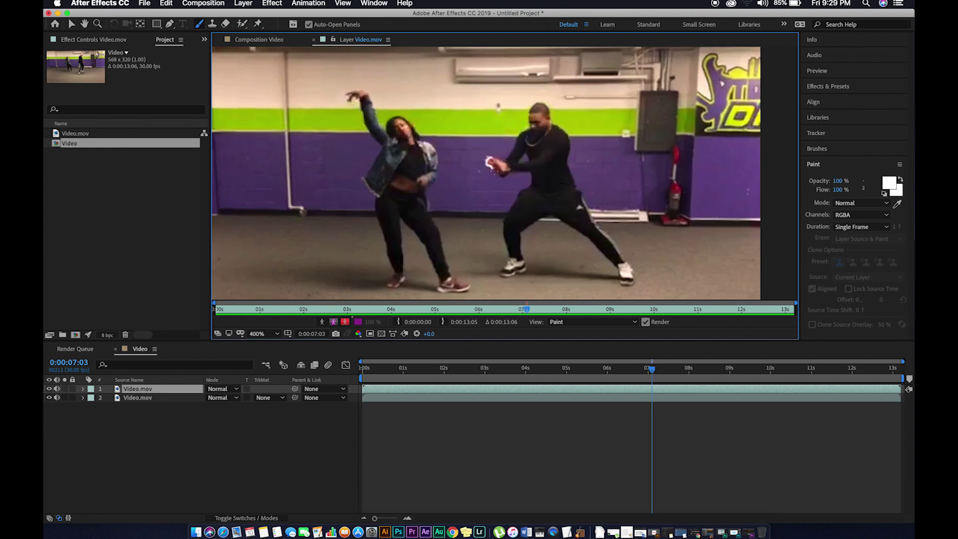
drag(495, 156, 428, 193)
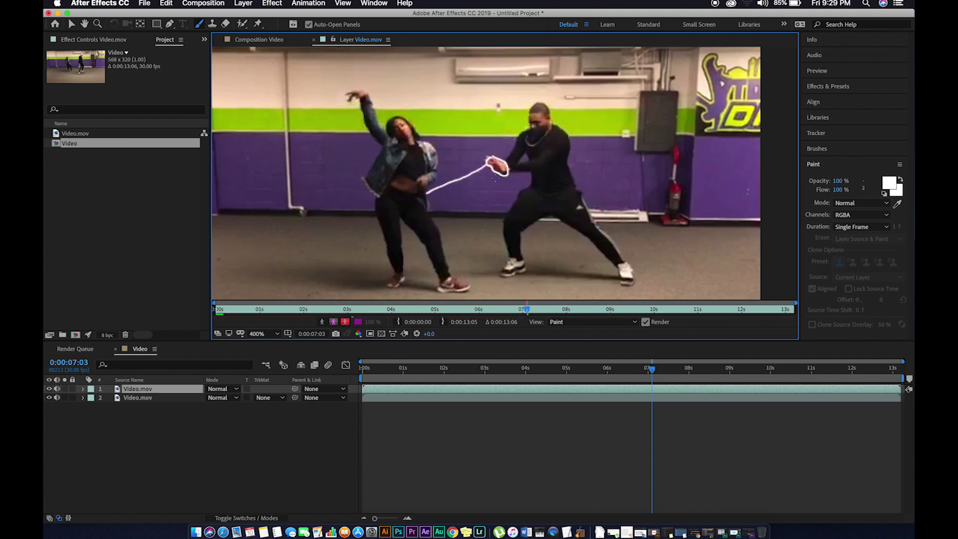
drag(499, 174, 448, 231)
drag(483, 177, 448, 205)
drag(467, 169, 454, 173)
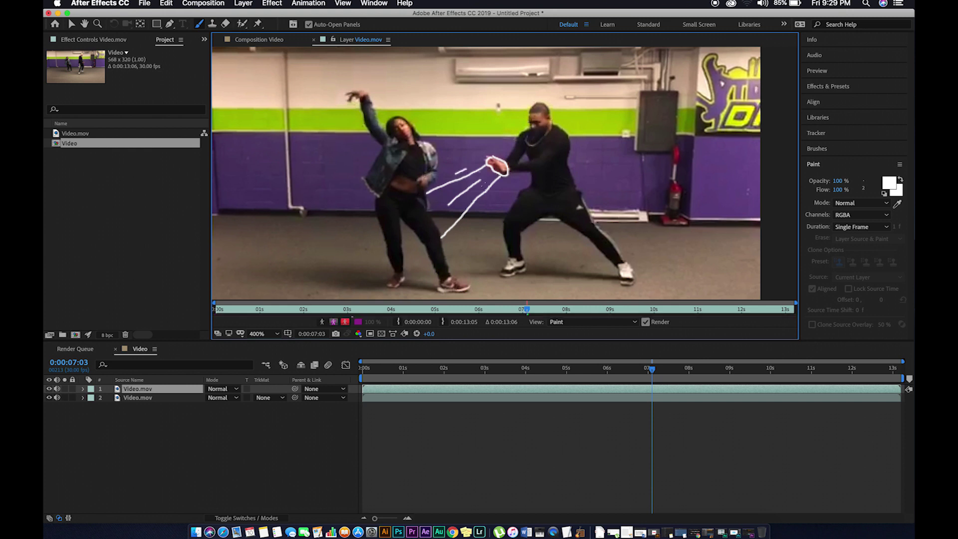
drag(454, 234, 446, 246)
- On frame 0:00:07:04, outline the man's hand and paint two long white streaks plus short accent strokes towards the woman
key(Page_Down)
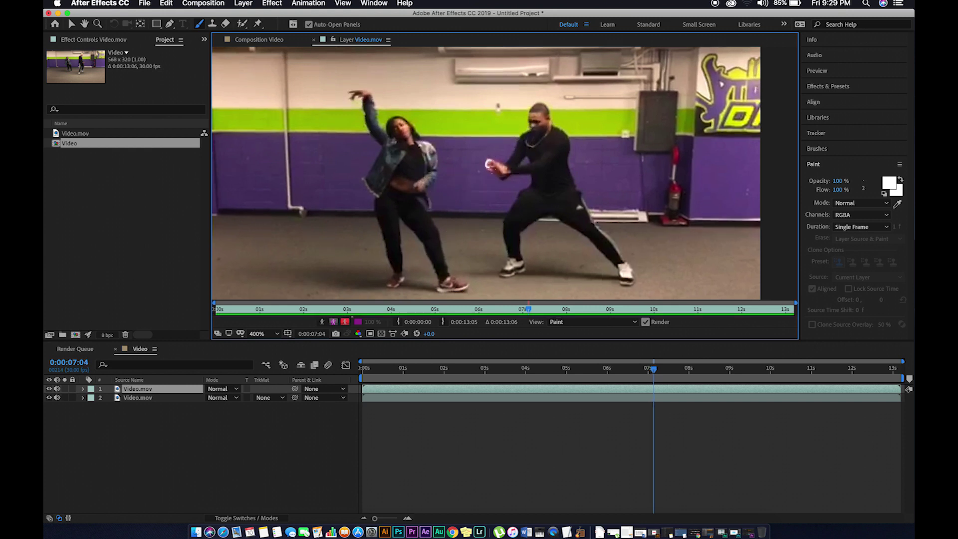
mouse_move(486, 162)
mouse_down()
mouse_move(497, 159)
mouse_move(427, 197)
mouse_up()
drag(498, 180, 436, 231)
drag(480, 183, 448, 202)
drag(460, 168, 453, 173)
drag(455, 222, 448, 234)
- On frame 0:00:07:05, paint white streaks and accent strokes from the man's hands to the woman, and outline his hands
key(Page_Down)
drag(487, 168, 436, 198)
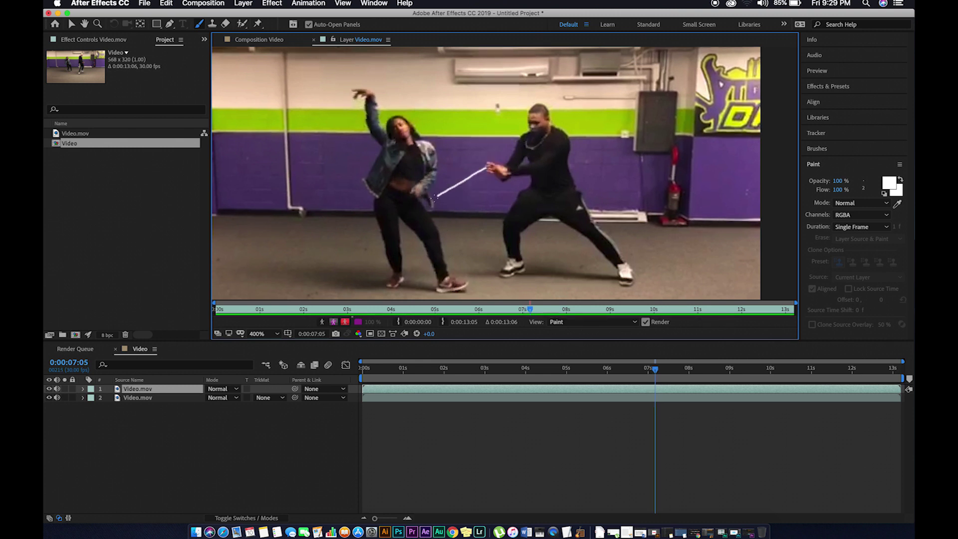
drag(503, 173, 438, 231)
drag(482, 179, 440, 212)
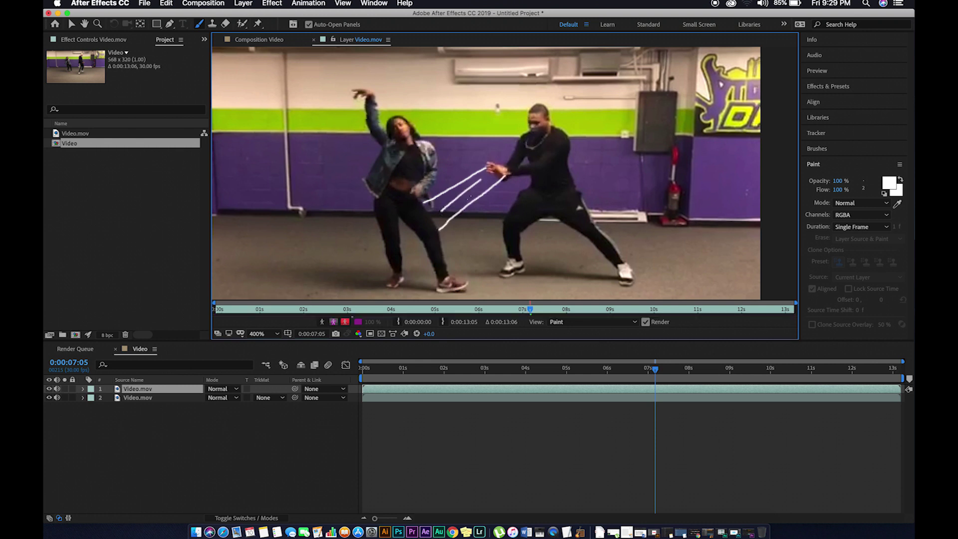
mouse_move(500, 194)
mouse_down()
mouse_move(485, 205)
mouse_move(433, 192)
mouse_up()
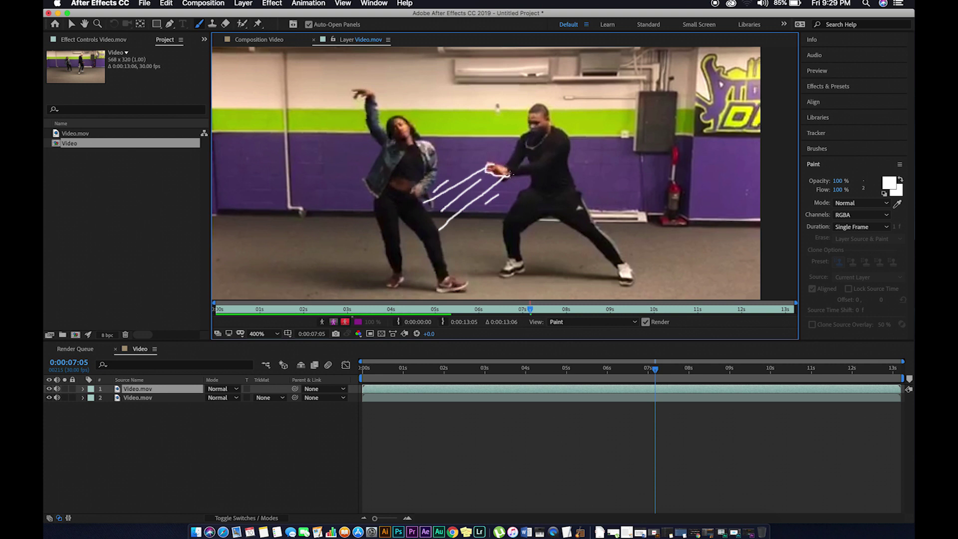
- On frame 0:00:07:06, paint the upper white streak from the man's hand to the woman's hip
key(Page_Down)
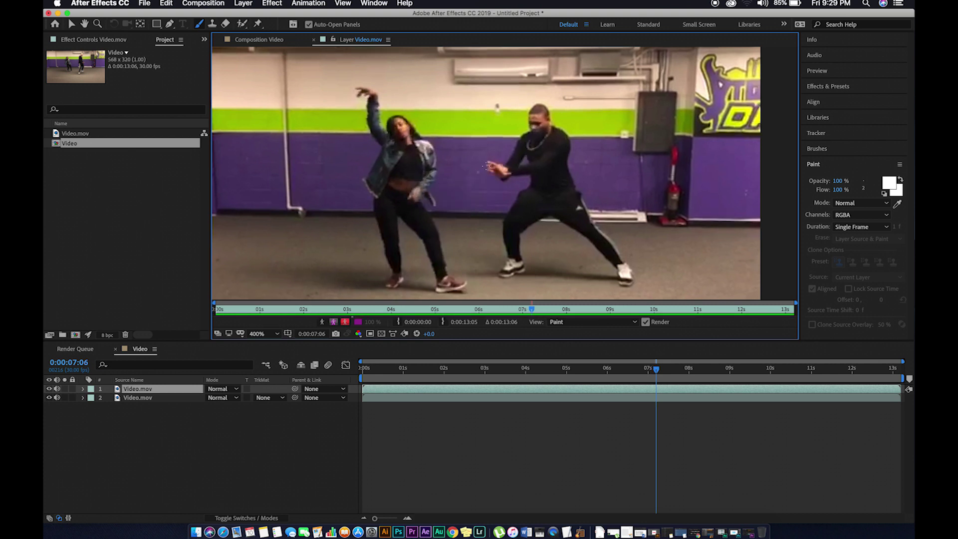
drag(465, 174, 429, 190)
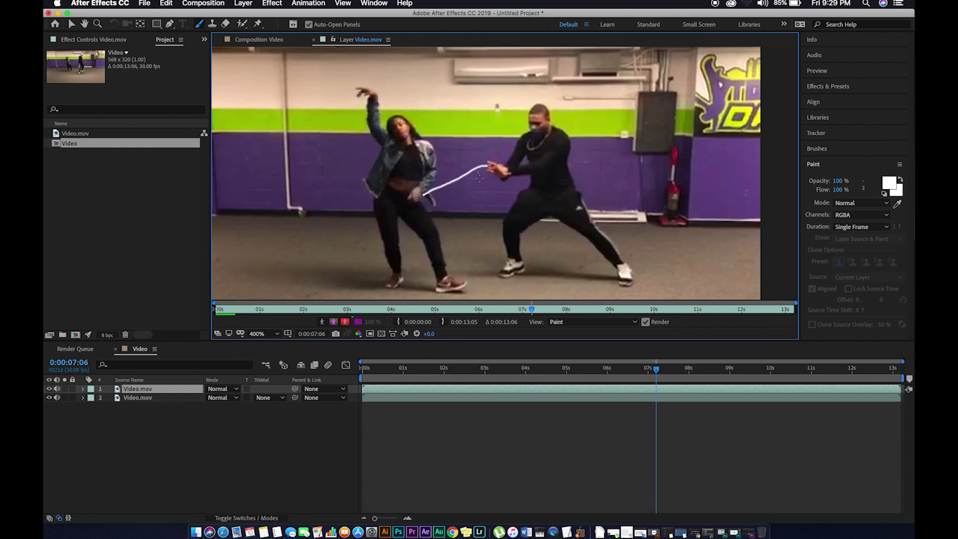
drag(499, 175, 424, 245)
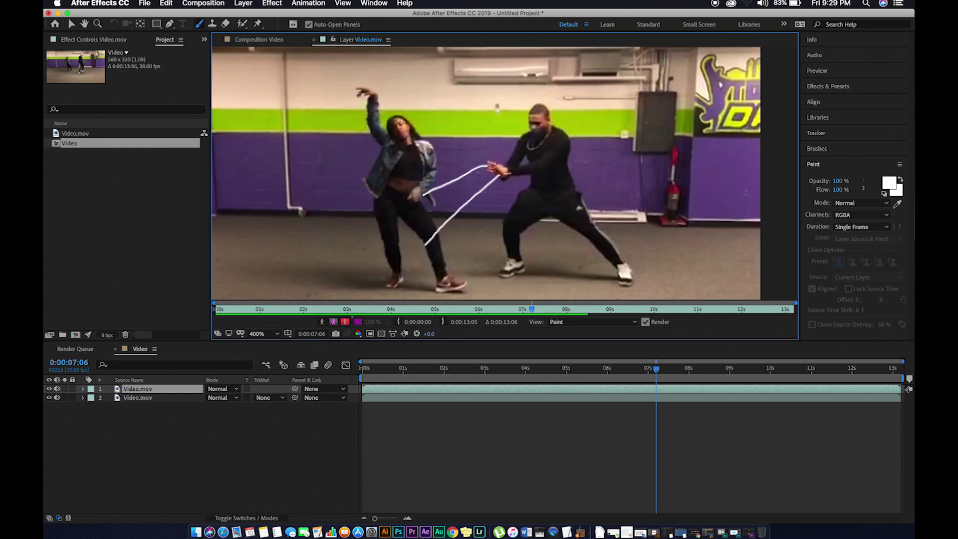
drag(481, 175, 456, 200)
key(super+z)
key(super+z)
- Paint the lower white streak to the woman's thigh on frame 0:00:07:06, with short accent strokes around both streaks
drag(499, 176, 440, 233)
drag(474, 184, 455, 202)
drag(469, 166, 454, 175)
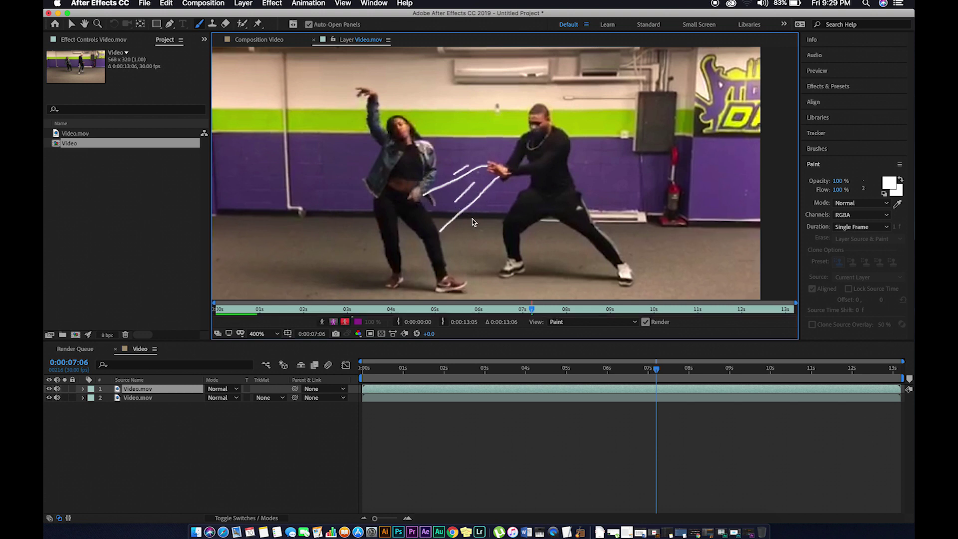
key(Page_Down)
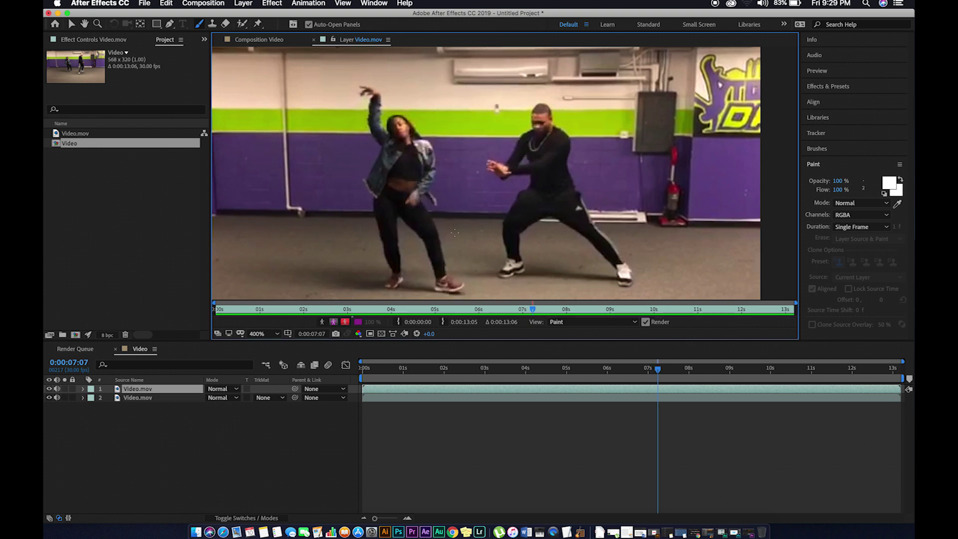
key(Page_Up)
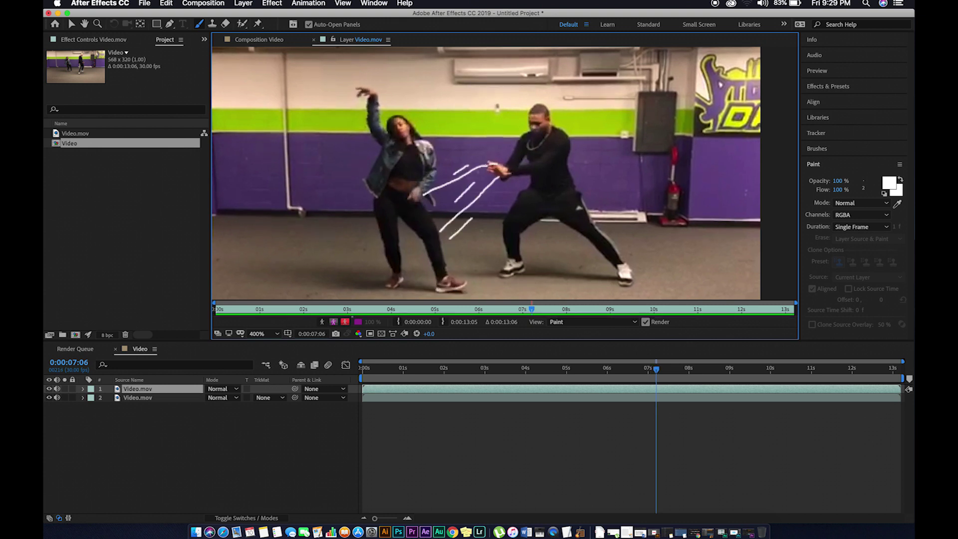
- On frames 0:00:07:07 and 0:00:07:08, paint two progressively shorter white streaks detached from the man's hands and reaching the woman's hip and thigh
key(Page_Down)
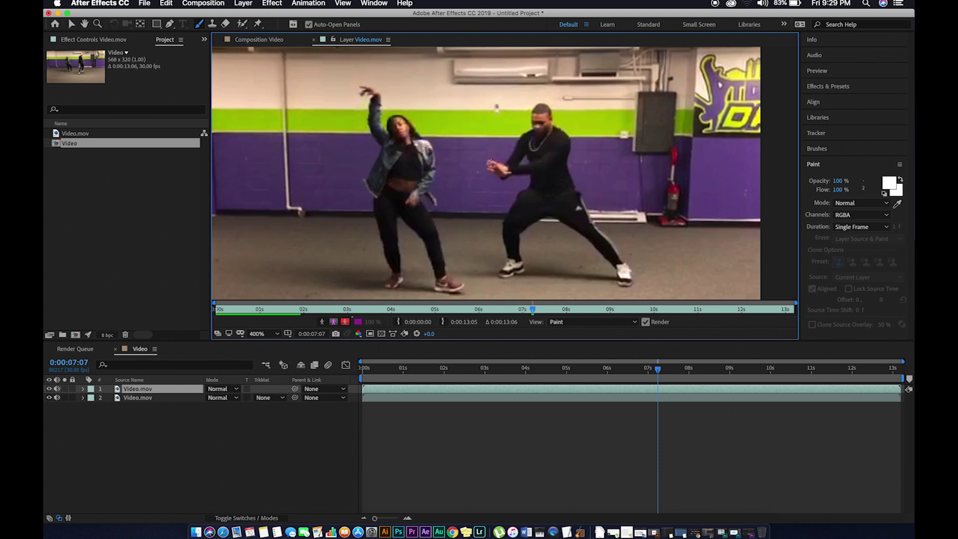
mouse_move(483, 173)
mouse_down()
mouse_move(456, 189)
mouse_move(444, 225)
mouse_up()
drag(460, 186, 428, 206)
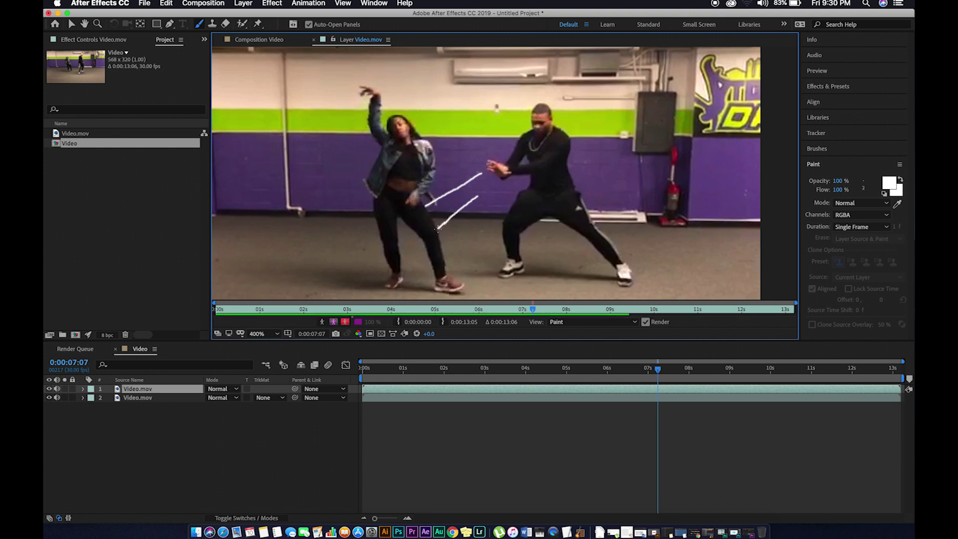
key(Page_Down)
mouse_move(455, 189)
mouse_down()
mouse_move(424, 210)
mouse_move(461, 212)
mouse_move(437, 232)
mouse_up()
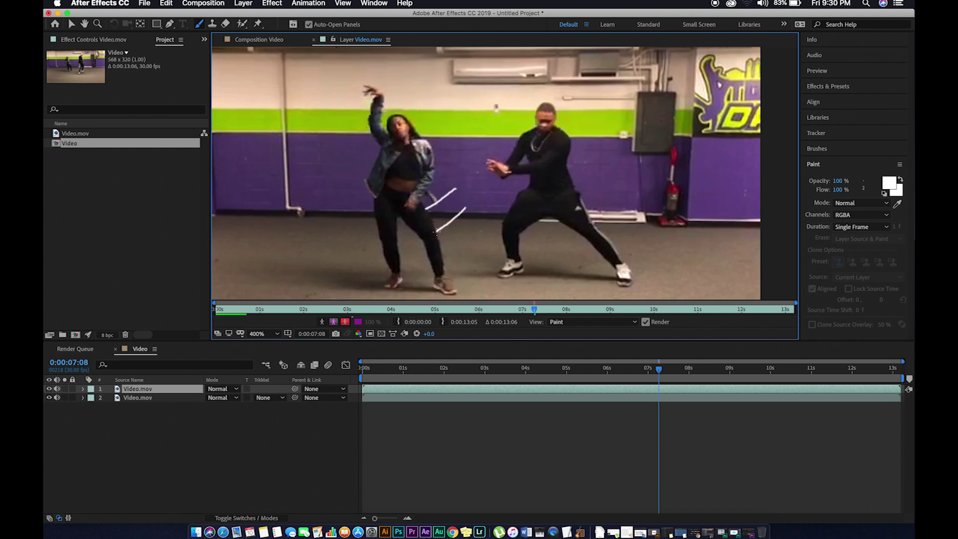
- On frames 0:00:07:09 and 0:00:07:10, paint white strokes that bend at the woman's hip and spread along her arm and leg
key(Page_Down)
drag(443, 198, 425, 209)
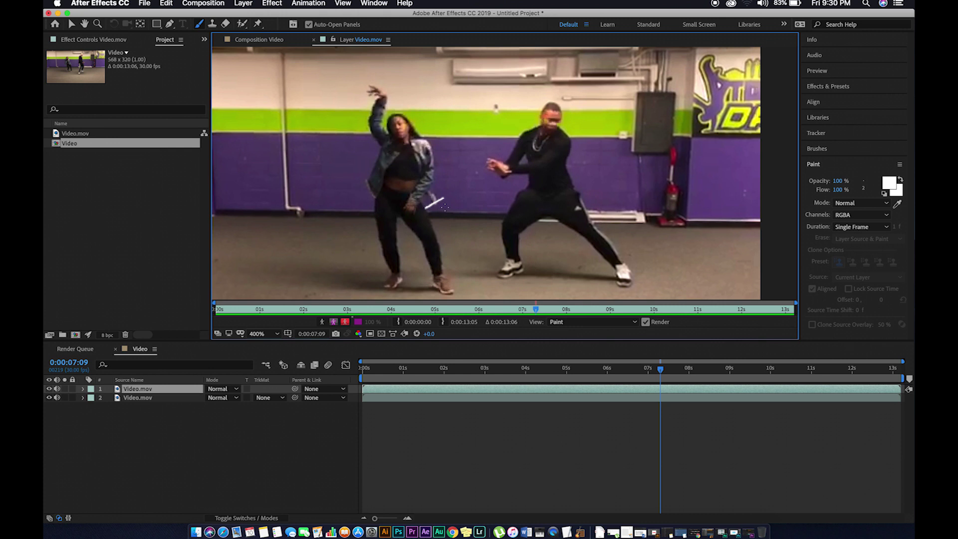
drag(455, 210, 437, 223)
drag(425, 208, 432, 192)
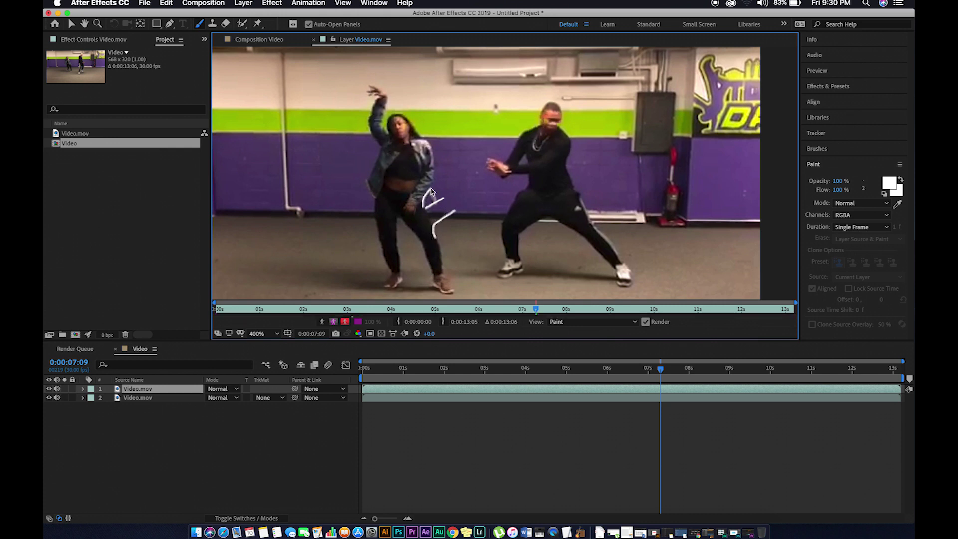
key(Page_Down)
drag(423, 202, 435, 171)
drag(438, 218, 440, 260)
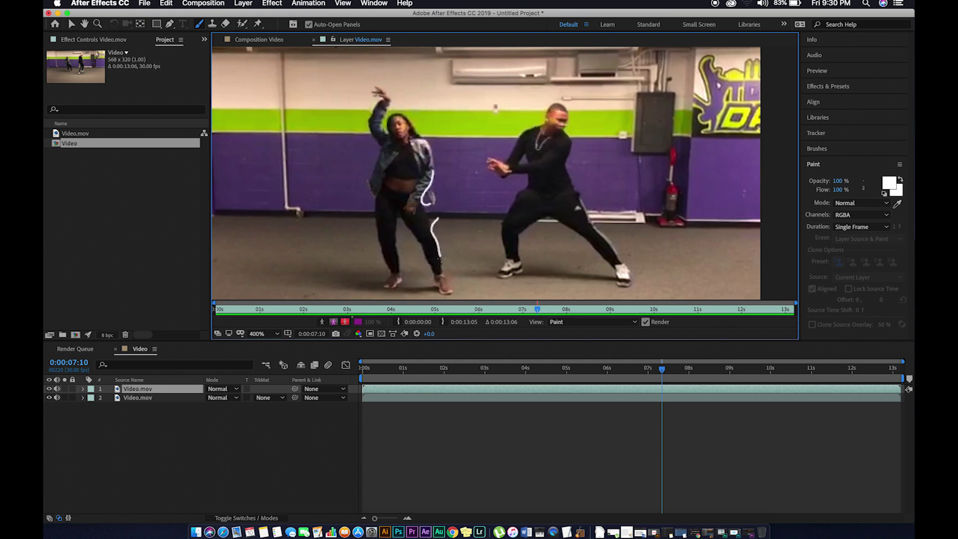
- On frames 0:00:07:11 and 0:00:07:12, paint white strokes running down the woman's lower leg around her foot and up from her shoulder around her head
key(Page_Down)
drag(428, 229, 452, 293)
mouse_move(426, 197)
mouse_down()
mouse_move(435, 157)
mouse_move(402, 115)
mouse_up()
key(Page_Down)
drag(446, 295, 430, 264)
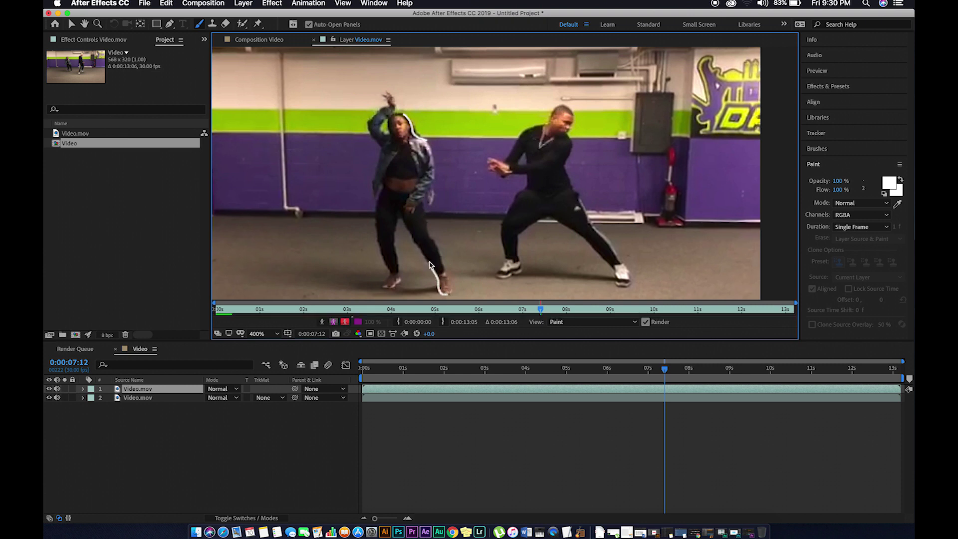
- On frame 0:00:07:13, paint a white outline over the woman's raised hand and forearm and a stroke up her inner leg
key(Page_Down)
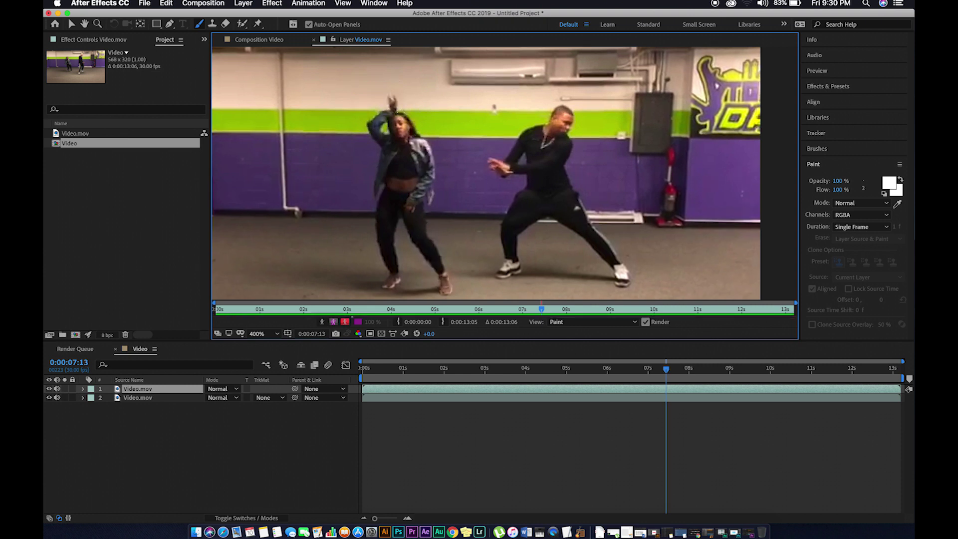
drag(392, 107, 369, 125)
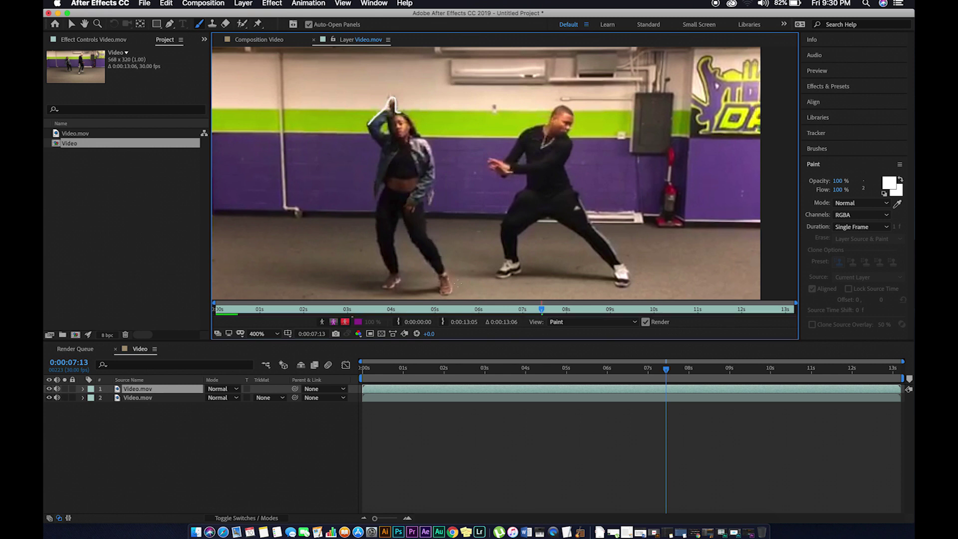
key(Page_Up)
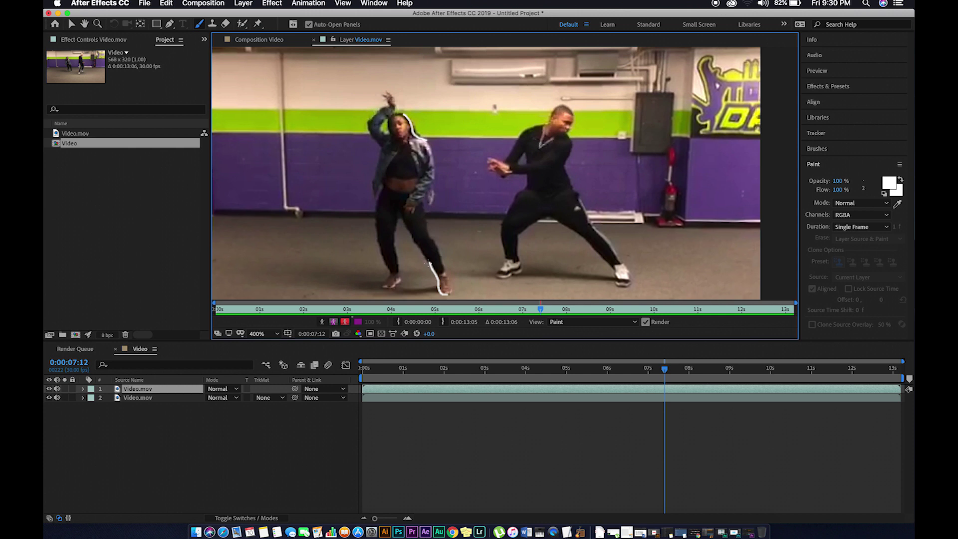
key(Page_Down)
drag(427, 260, 406, 229)
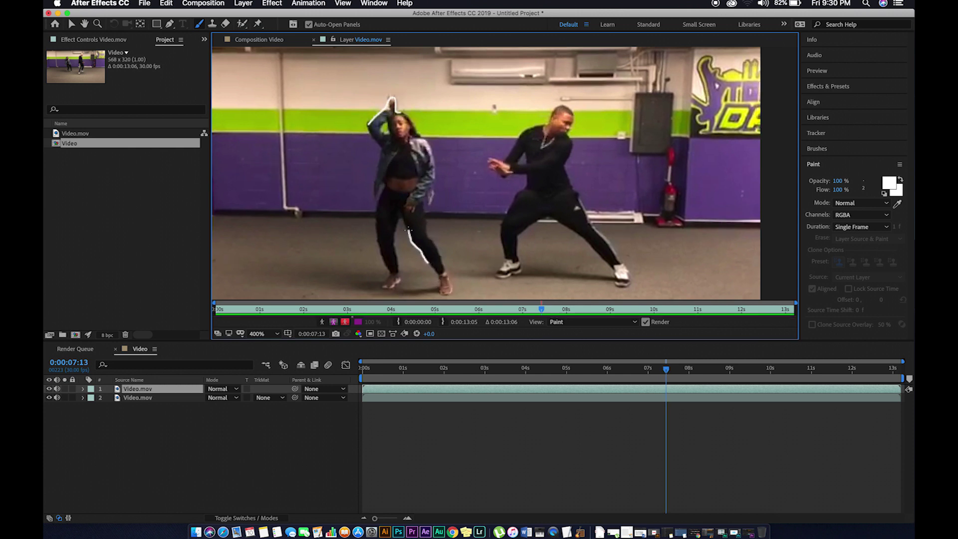
- On frame 0:00:07:14, paint a white peak between the woman's thighs and a curve from her elbow down to her torso
key(Page_Down)
mouse_move(406, 230)
mouse_down()
mouse_move(398, 214)
mouse_move(392, 231)
mouse_up()
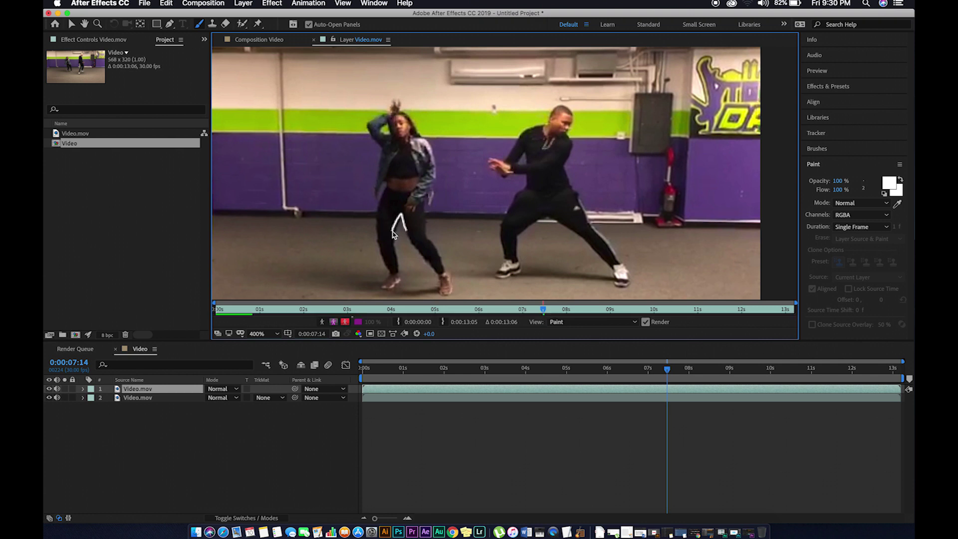
key(Page_Up)
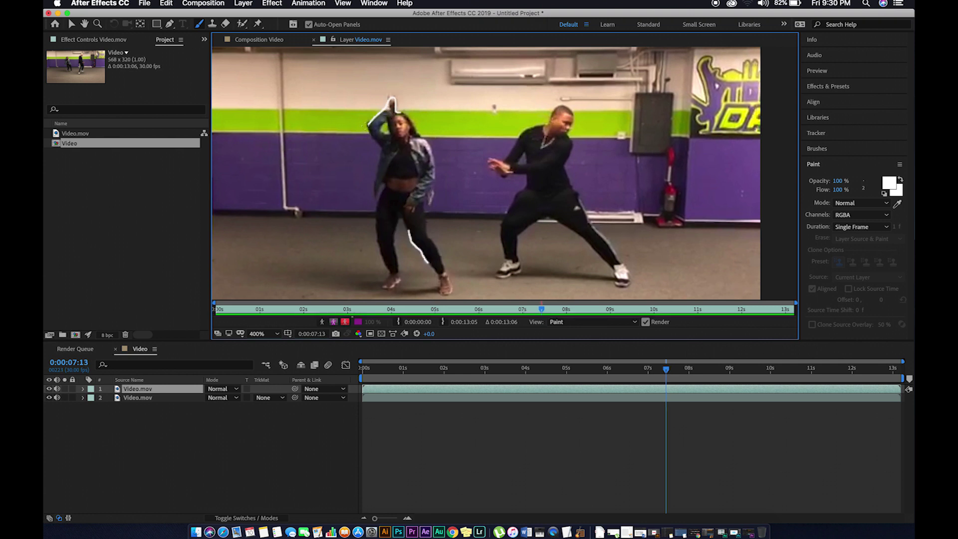
key(Page_Down)
drag(362, 127, 382, 158)
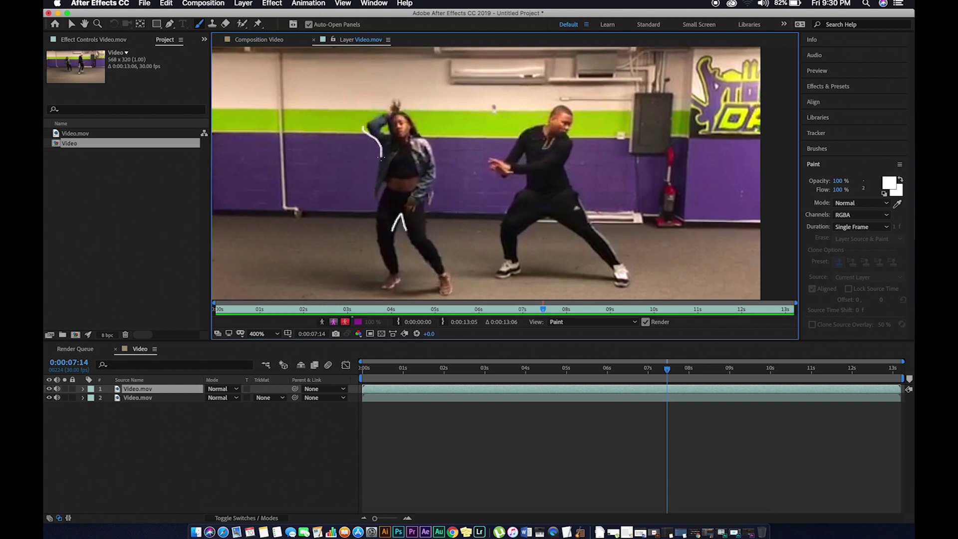
- On frame 0:00:07:15, paint a white stroke down the side of the woman's jacket and another down her inner calf
key(Page_Down)
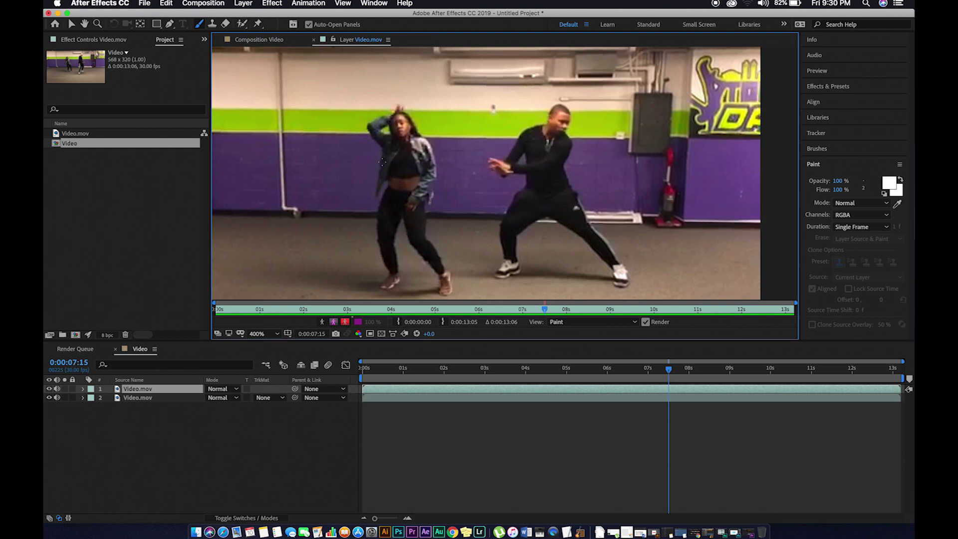
drag(380, 164, 376, 196)
key(Page_Up)
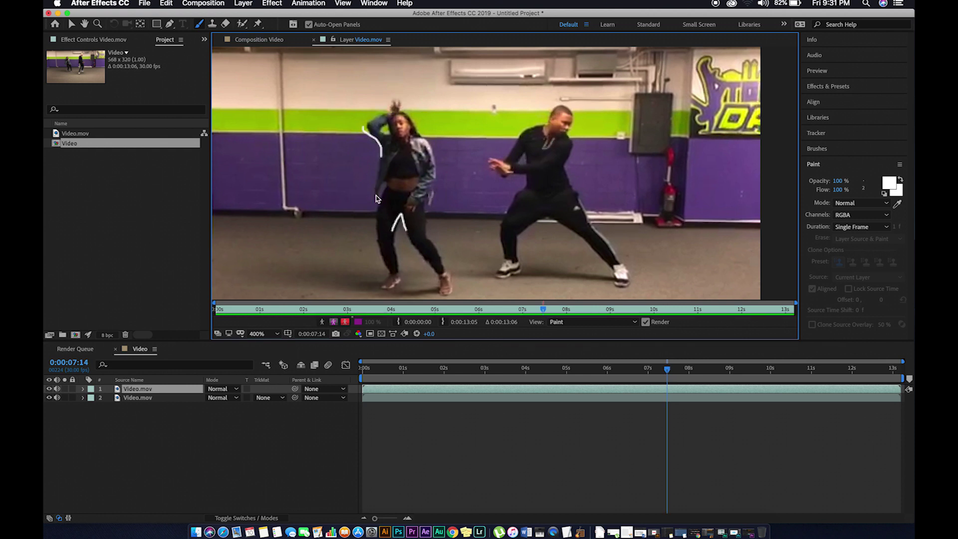
key(Page_Down)
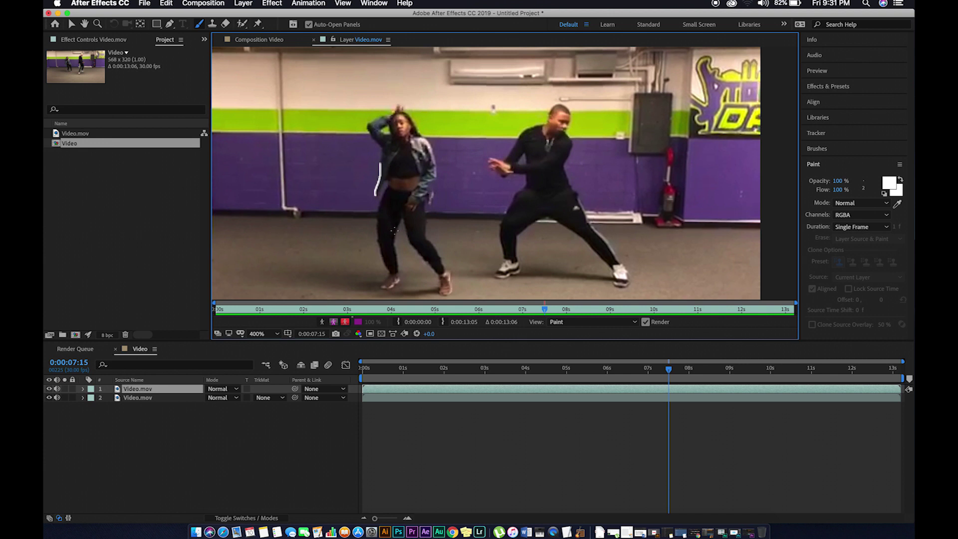
drag(394, 232, 395, 284)
- From frame 0:00:07:16 onward, continue the lower white streak frame by frame around the woman's foot and up her outer ankle
key(Page_Down)
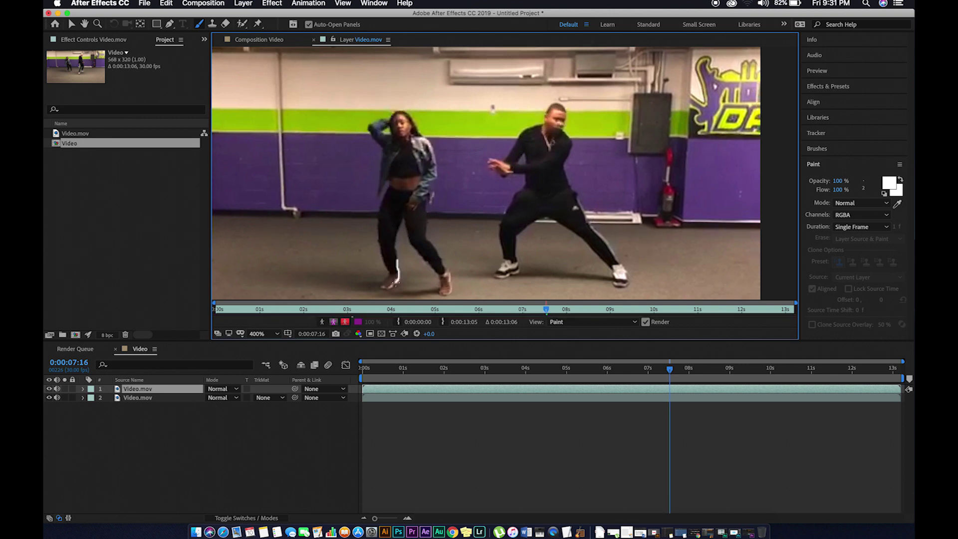
key(Page_Down)
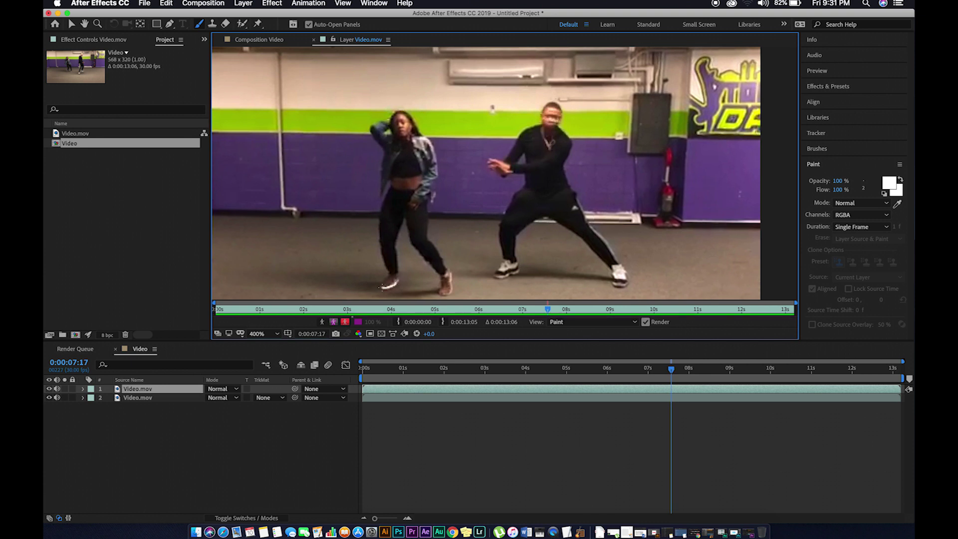
drag(382, 283, 384, 258)
key(Page_Down)
key(Page_Down)
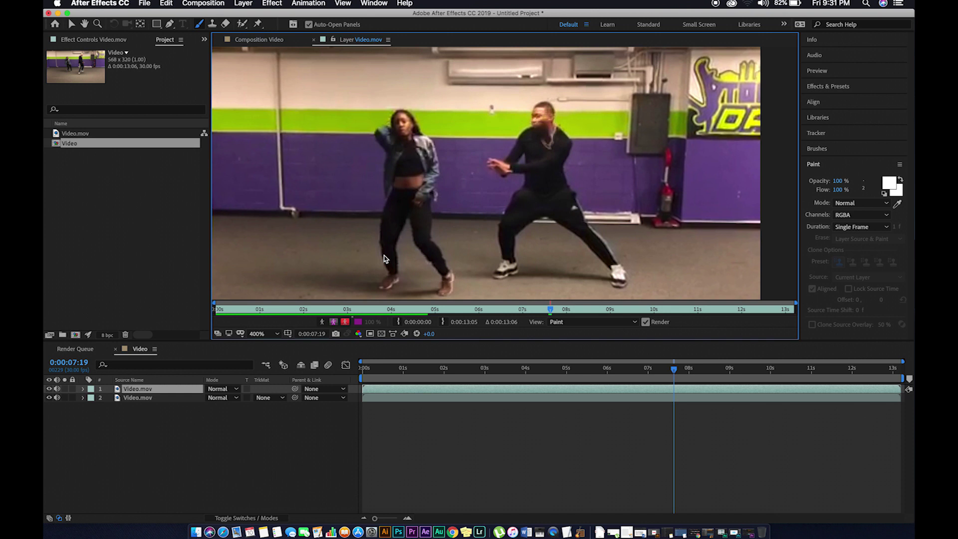
- Return to frame 0:00:07:16 and continue the upper white streak down the woman's outer thigh to her knee through frame 0:00:07:19
key(Page_Up)
key(Page_Up)
key(Page_Up)
key(Page_Up)
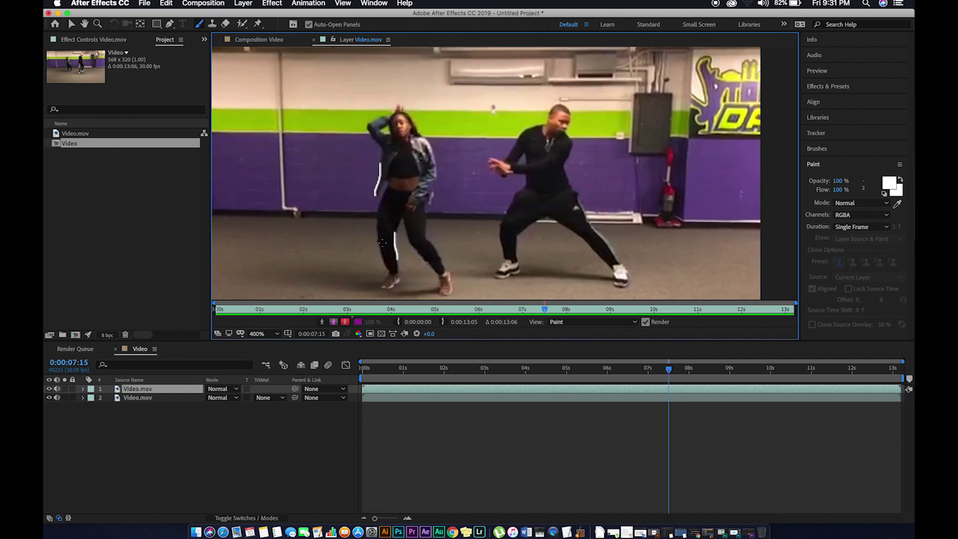
key(Page_Down)
mouse_move(379, 194)
mouse_down()
mouse_move(387, 186)
mouse_move(381, 241)
mouse_up()
key(Page_Down)
key(Page_Down)
key(Page_Down)
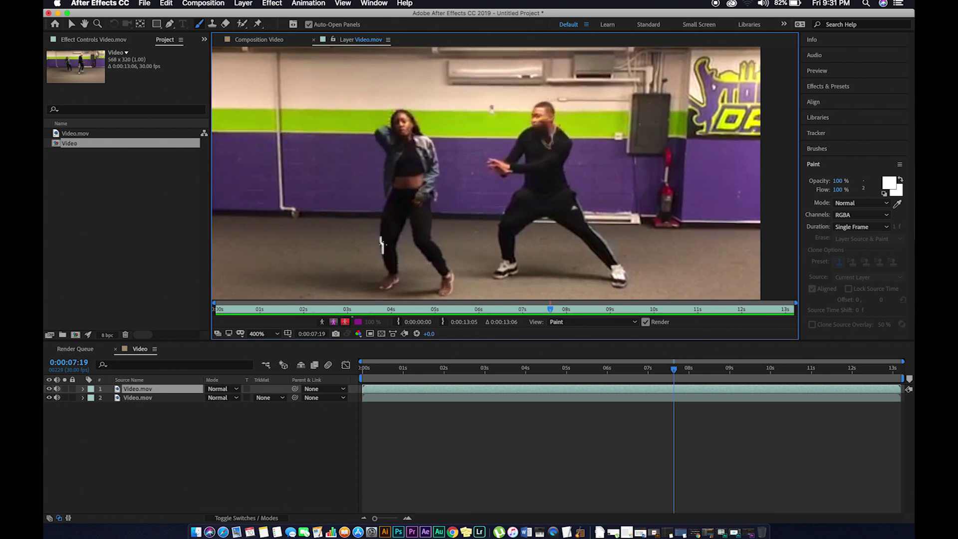
- On frame 0:00:07:20, paint a white stroke starting at the woman's outer knee, aligned with the streak on the previous frame
key(Page_Down)
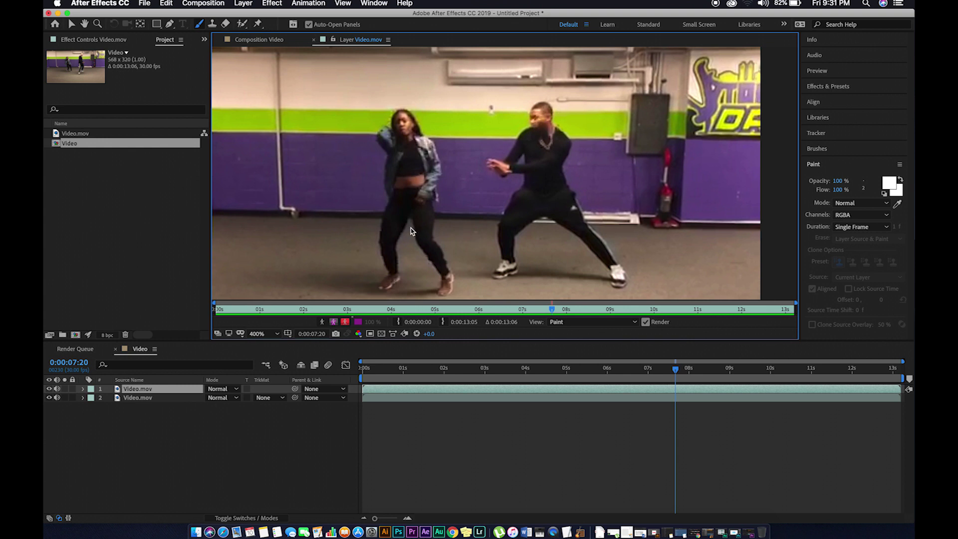
key(comma)
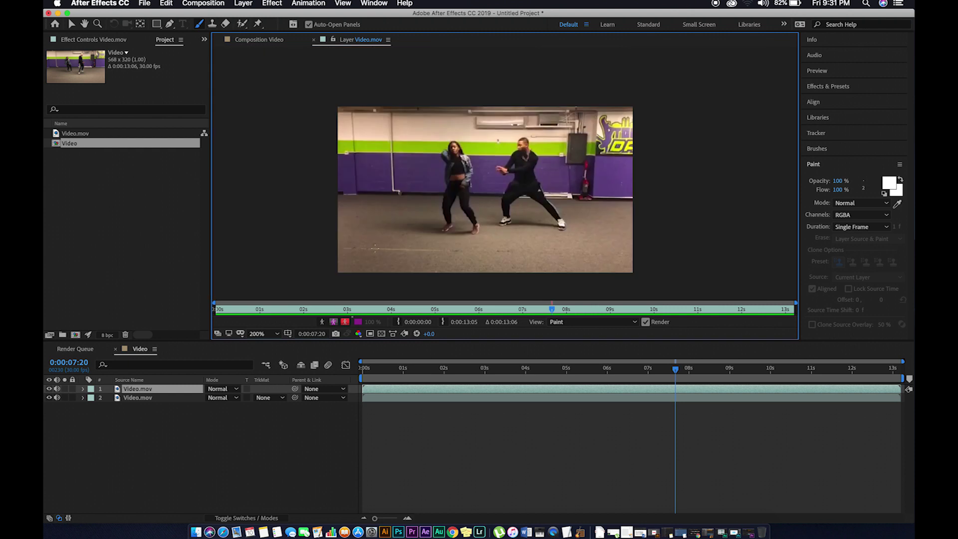
key(period)
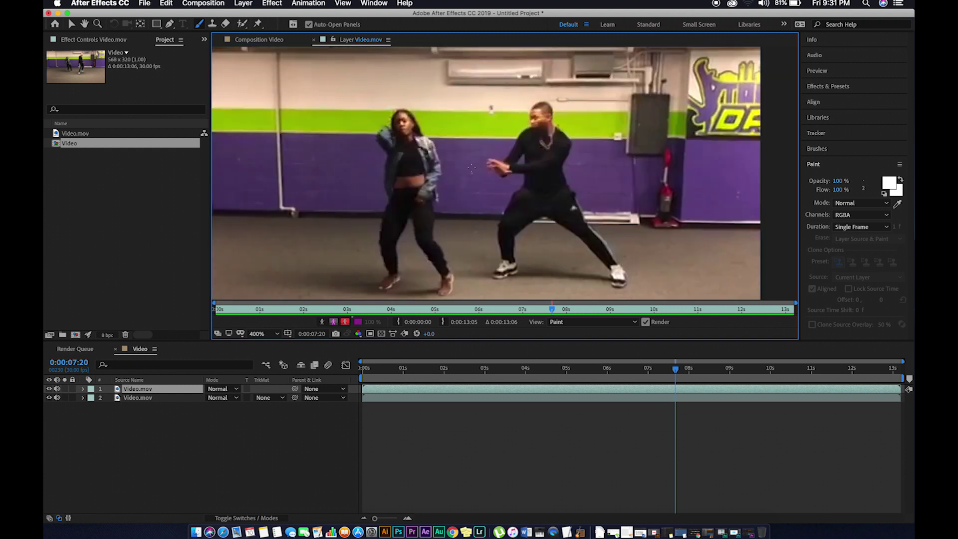
key(Page_Up)
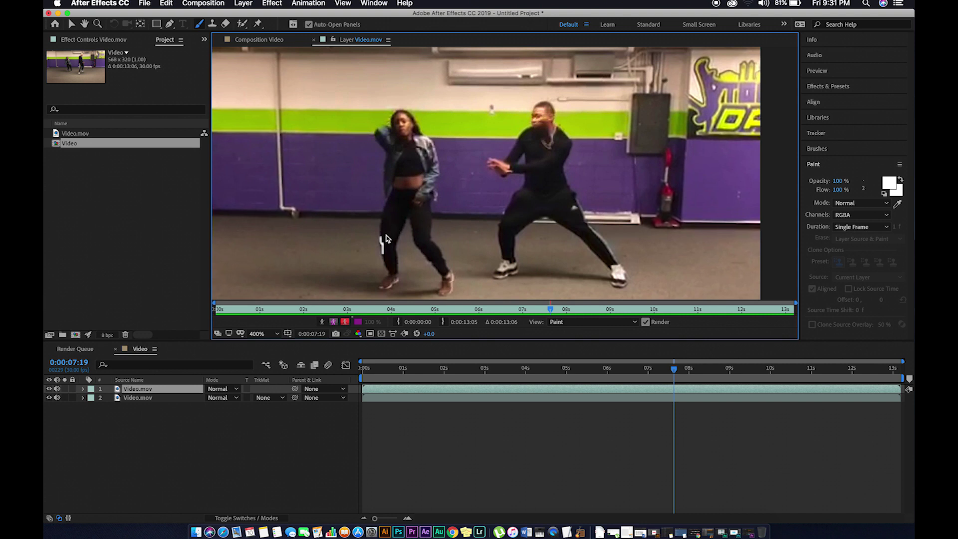
key(Page_Down)
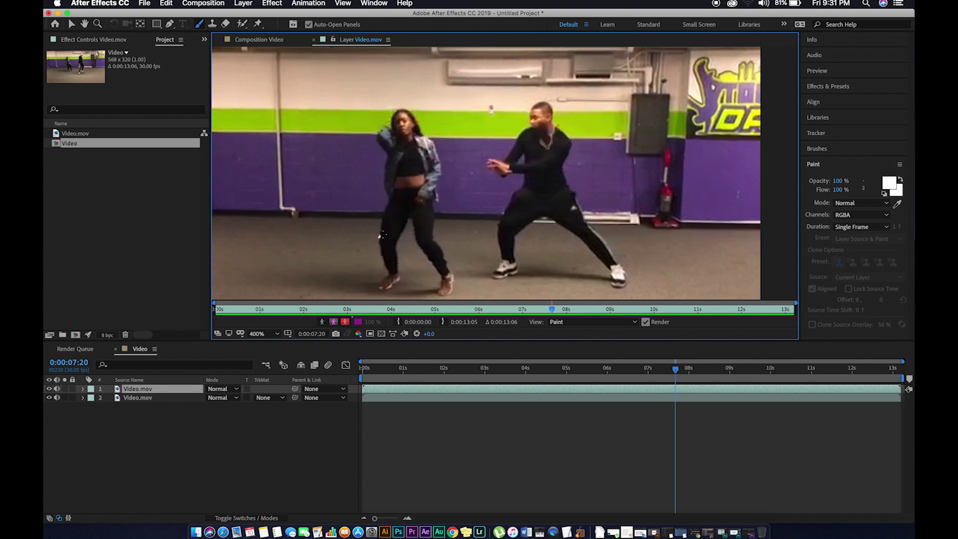
- On frames 0:00:07:21 to 0:00:07:24, paint white strokes travelling from the woman's thigh across the gap to the man's hand
key(Page_Down)
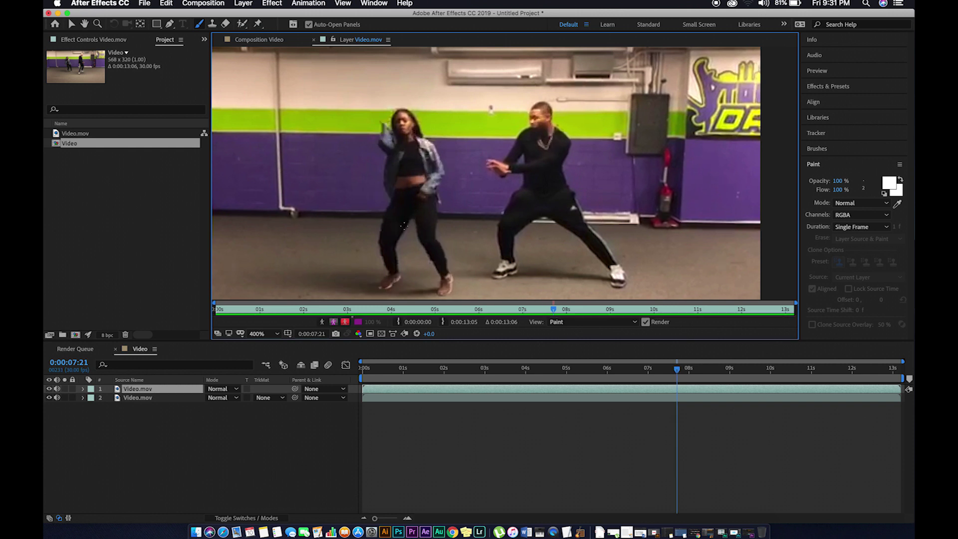
key(Page_Down)
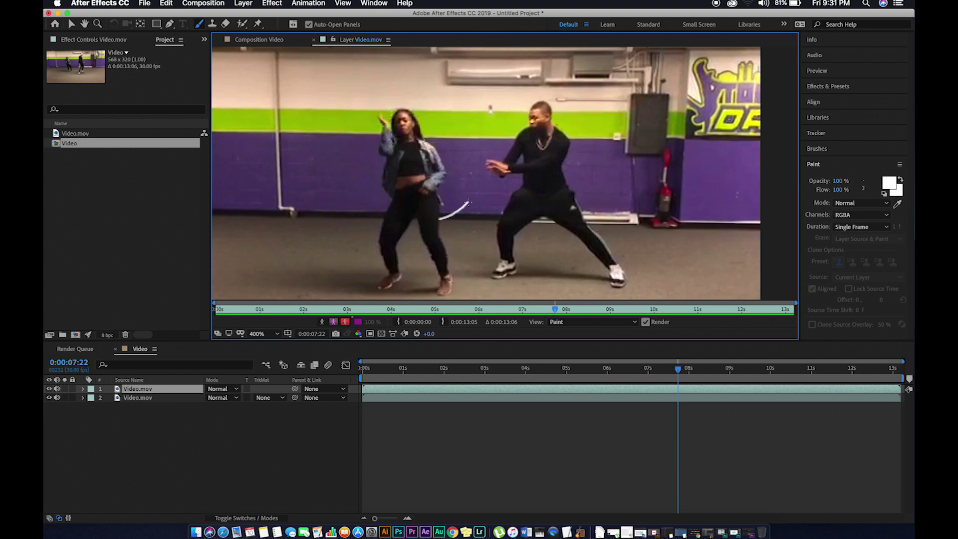
key(Page_Down)
drag(468, 202, 482, 185)
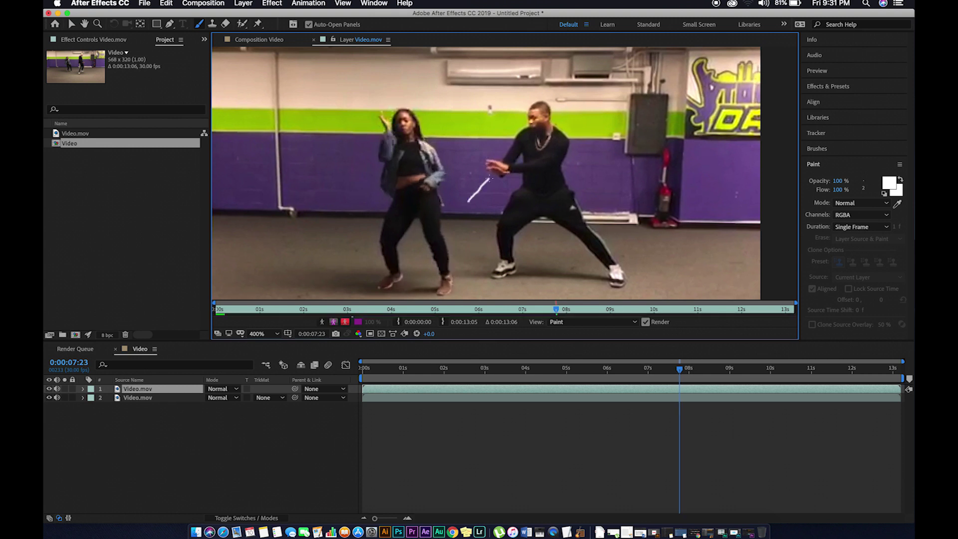
key(Page_Down)
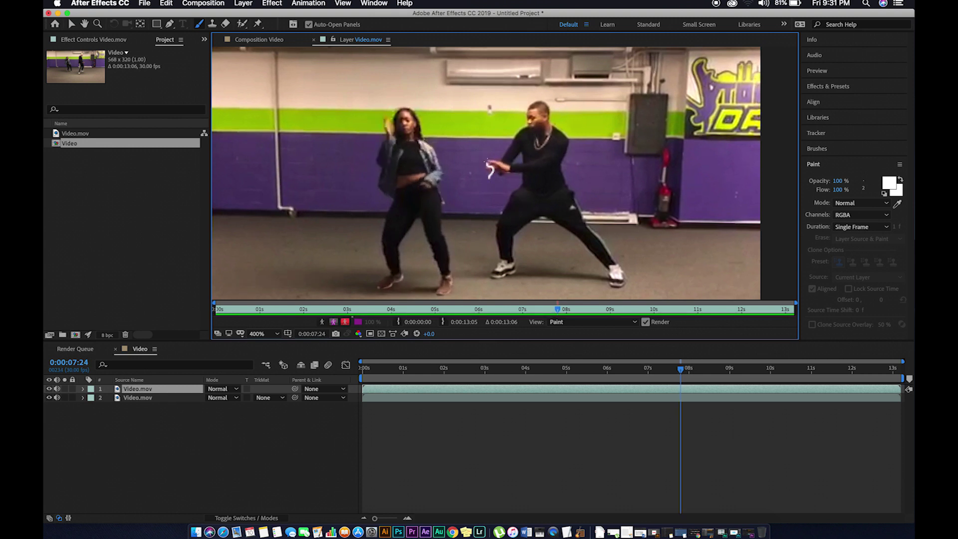
- On frames 0:00:07:25 to 0:00:07:29, paint white strokes travelling up the man's arm, around his head and down to his neck
key(Page_Down)
drag(502, 158, 522, 127)
key(Page_Down)
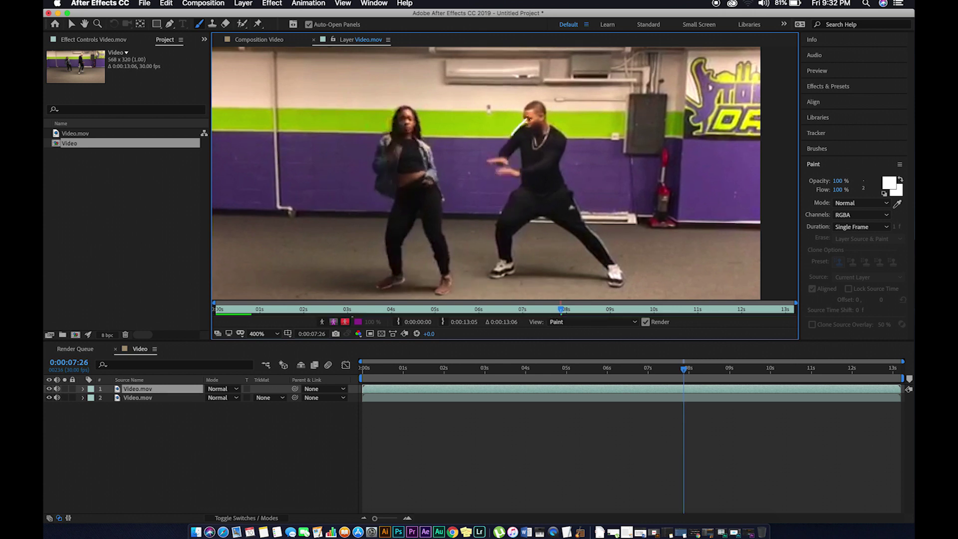
key(Page_Down)
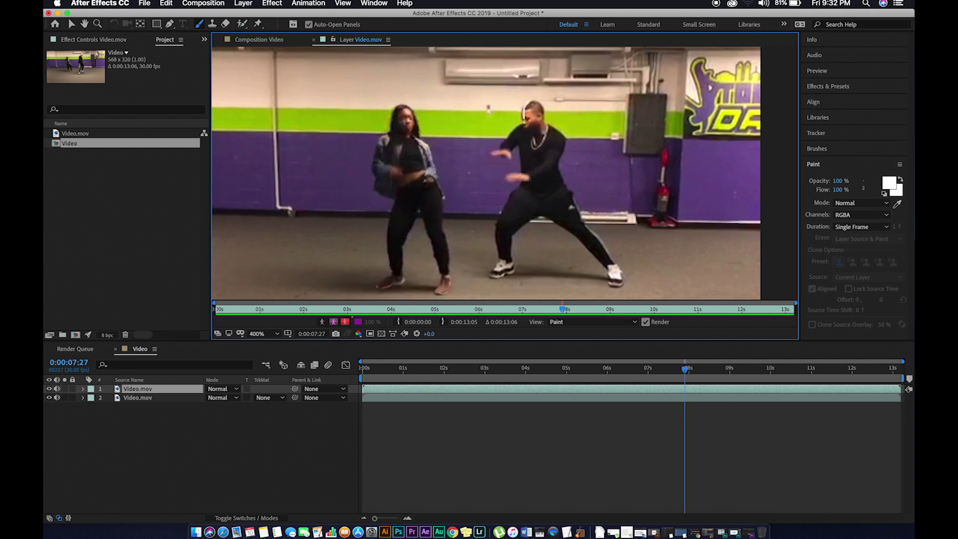
key(Page_Down)
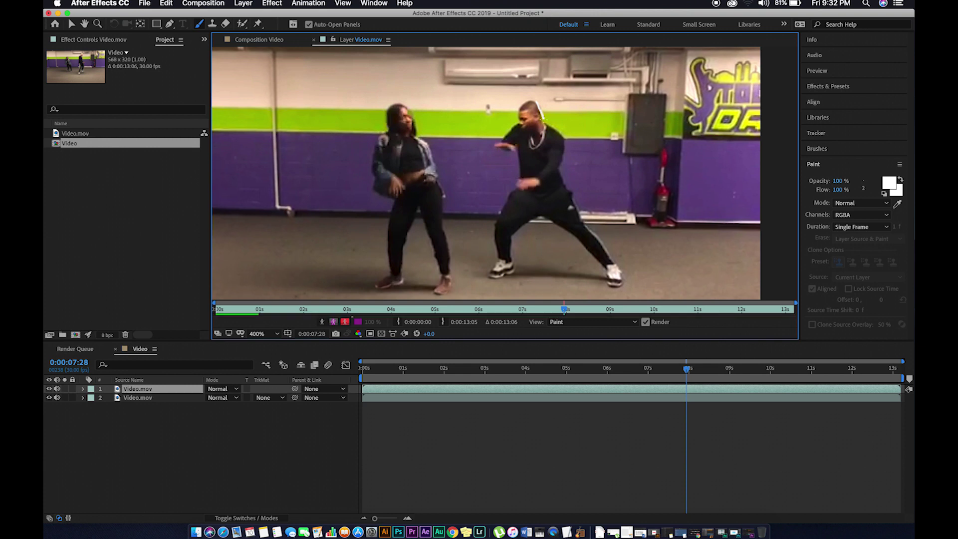
key(Page_Down)
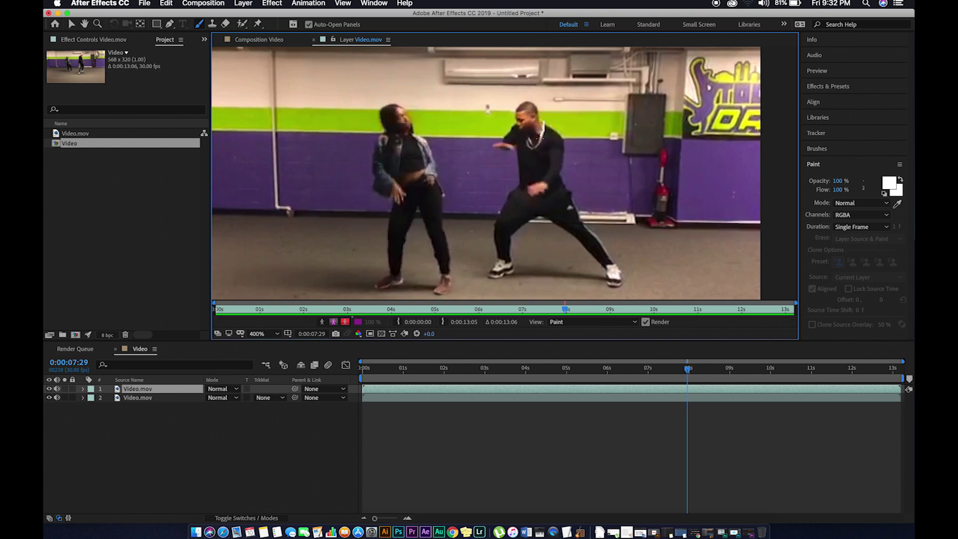
- On frames 0:00:08:00 to 0:00:08:03, paint white strokes moving down the man's chest and across his bent knee
key(Page_Down)
drag(531, 148, 520, 177)
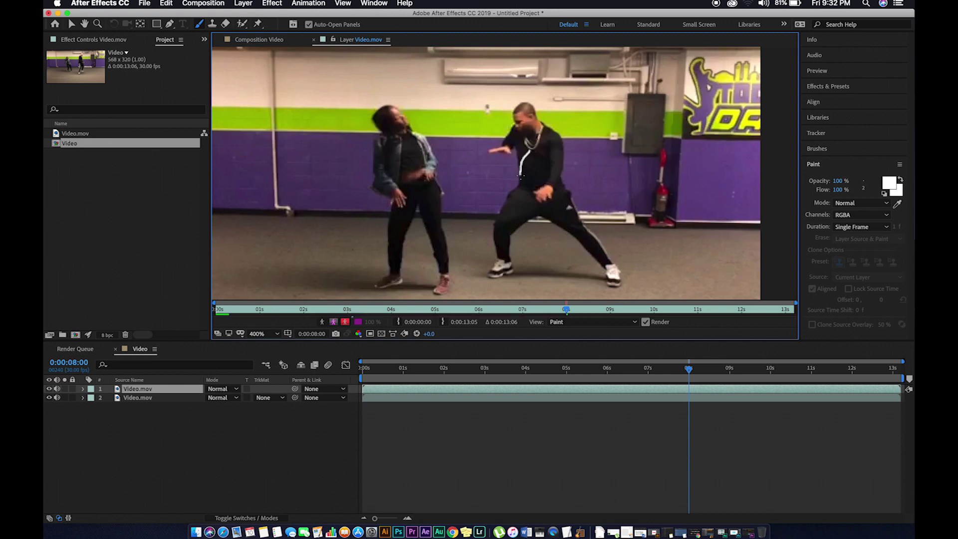
key(Page_Down)
key(Page_Down)
key(Page_Down)
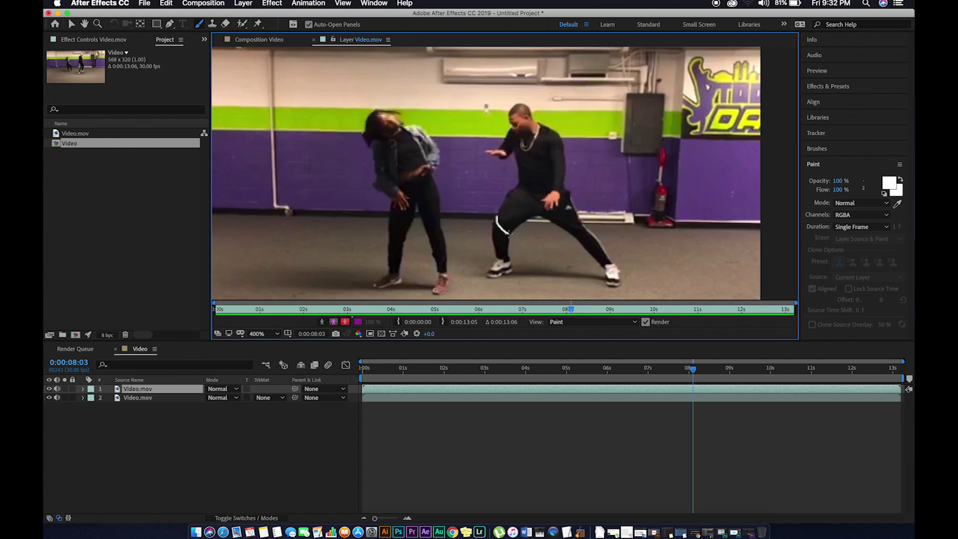
- On frames 0:00:08:04 to 0:00:08:07, paint short white strokes passing between the man's legs and curving around his extended leg
key(Page_Down)
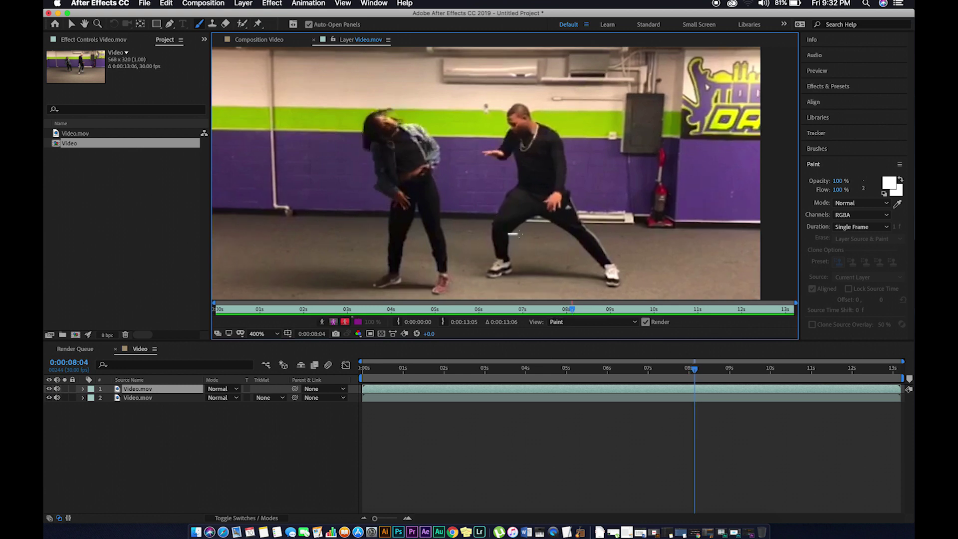
key(Page_Down)
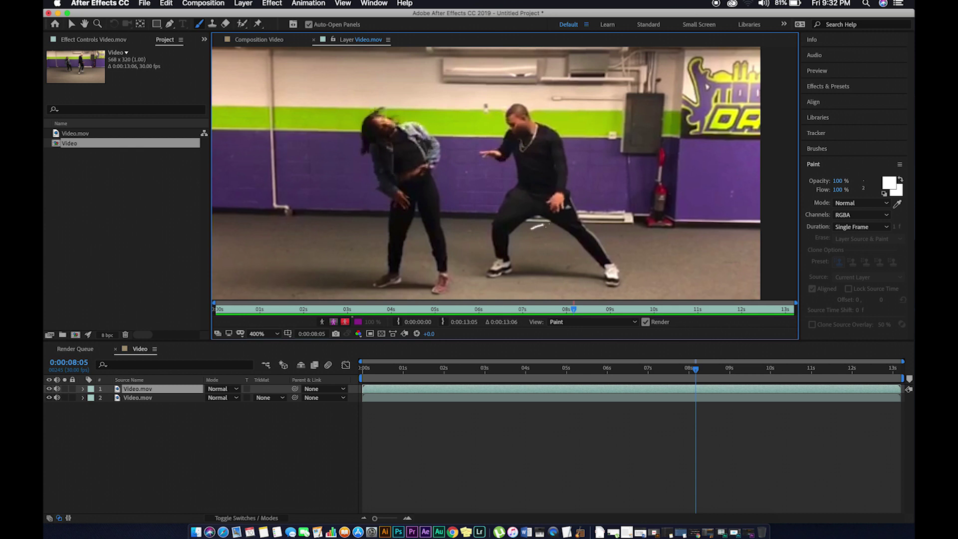
key(Page_Down)
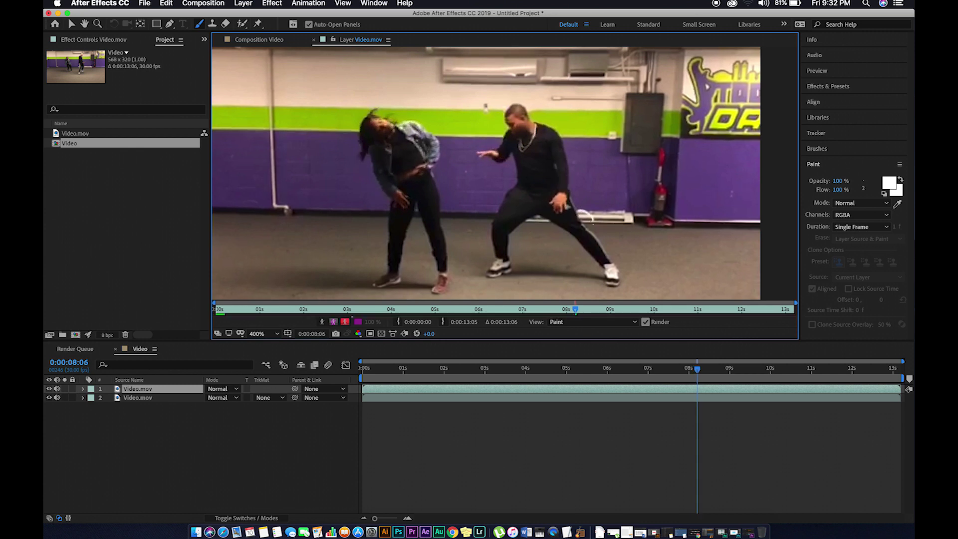
key(Page_Down)
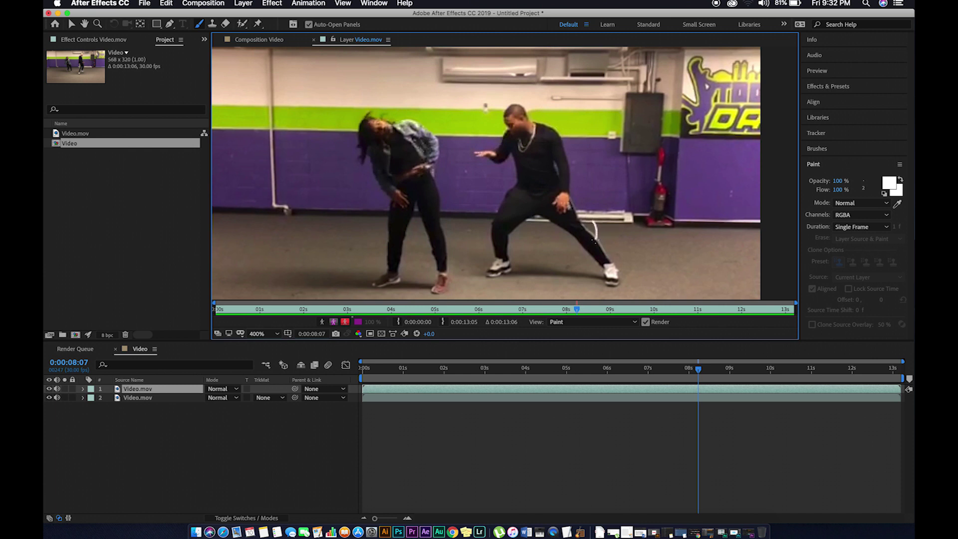
- On frames 0:00:08:08 to 0:00:08:11, paint short white strokes winding around the calf and ankle of the man's extended leg
key(Page_Down)
drag(595, 238, 587, 256)
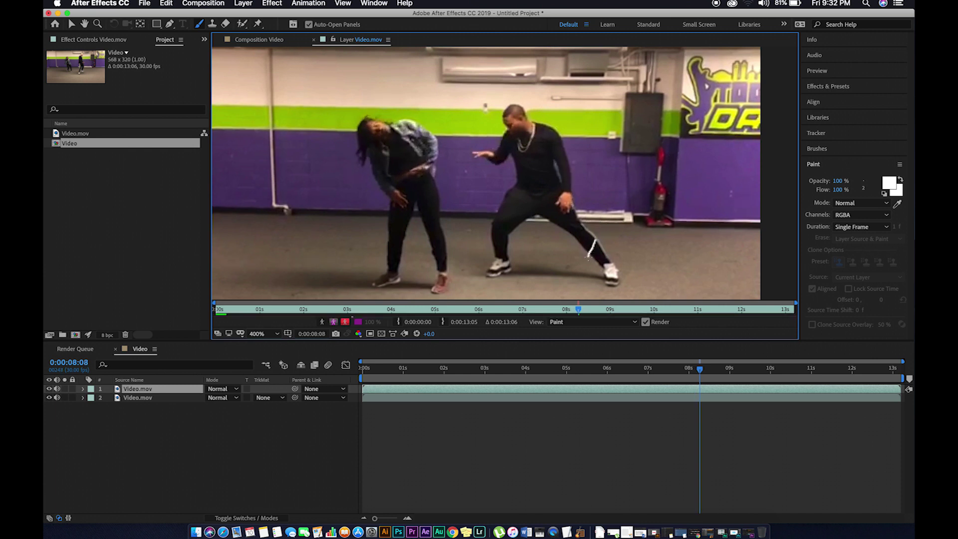
key(Page_Down)
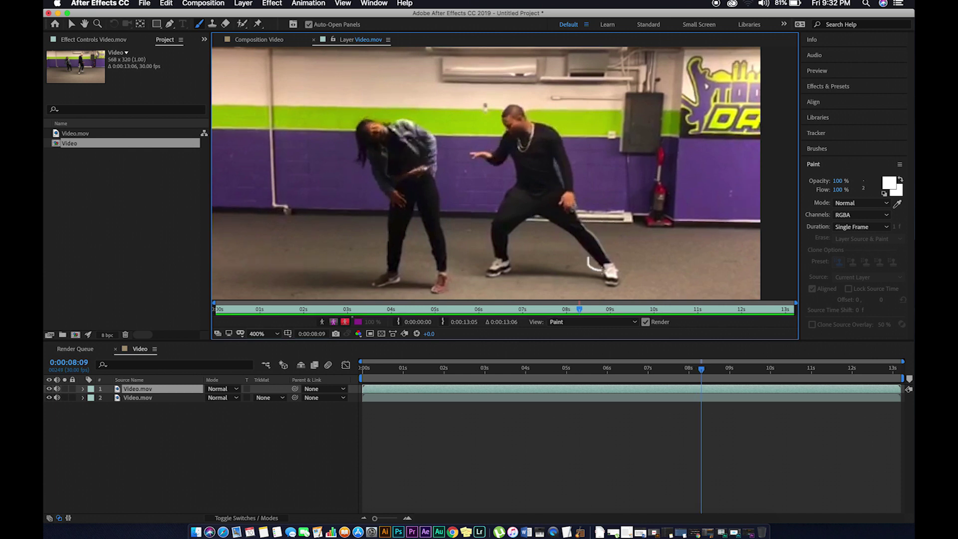
key(Page_Down)
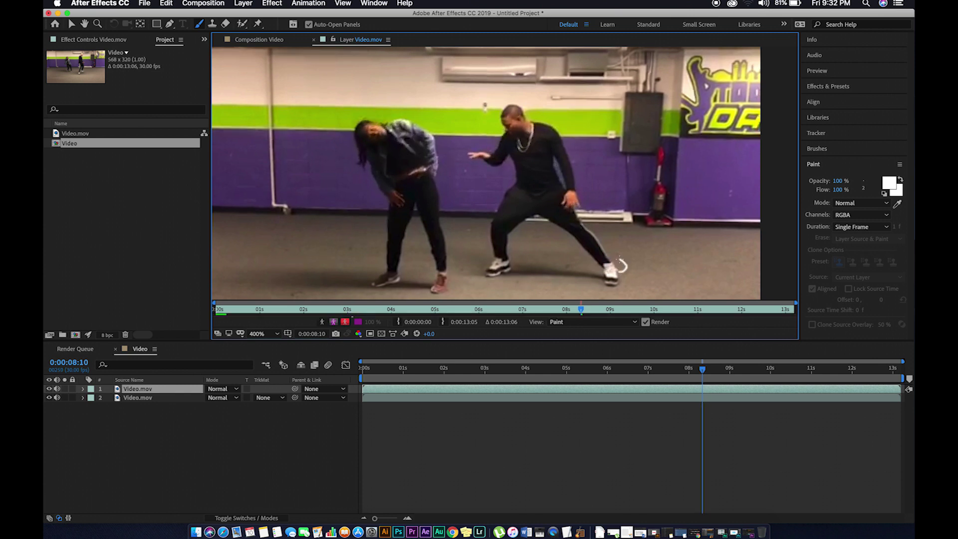
key(Page_Down)
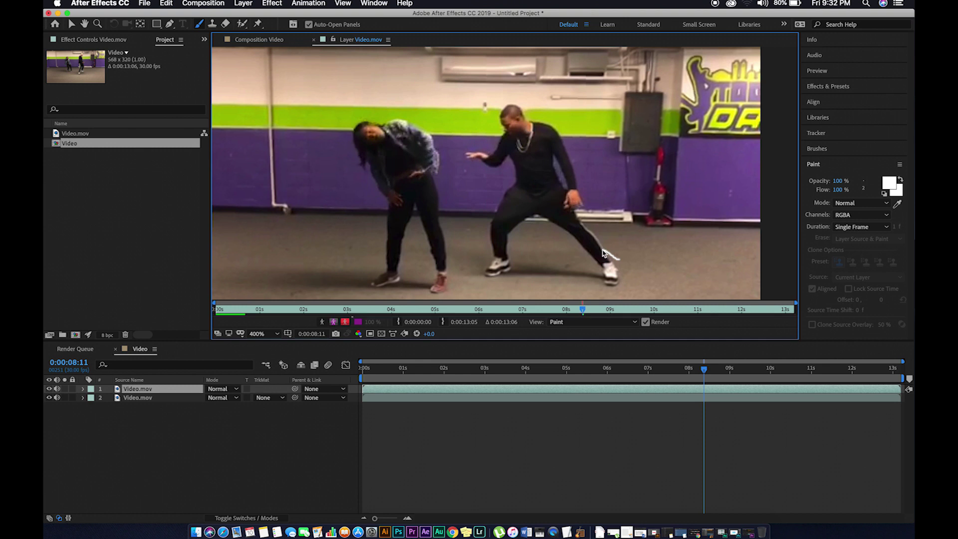
key(Page_Down)
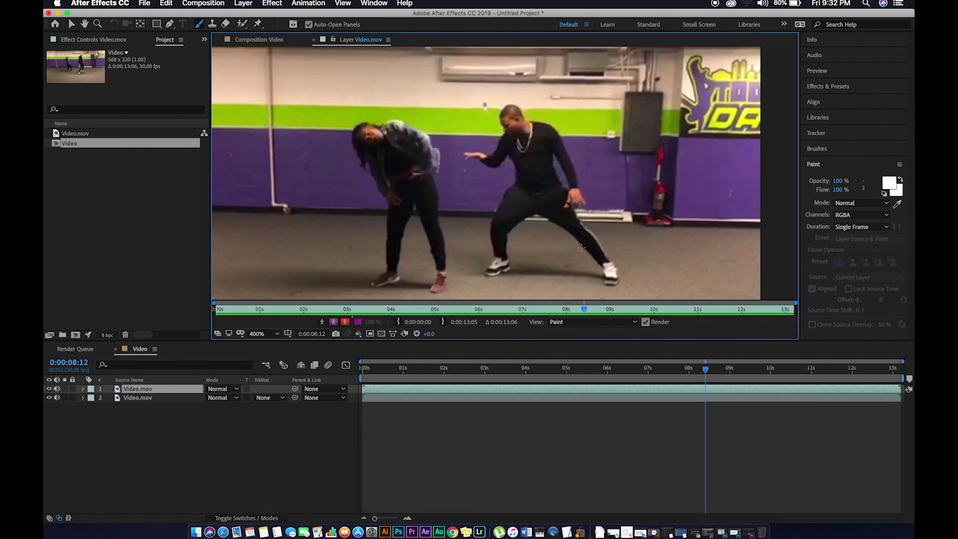
- On frames 0:00:08:12 to 0:00:08:18, paint white strokes travelling from the man's extended leg across the floor and up to his outstretched hand
drag(582, 248, 564, 252)
key(Page_Down)
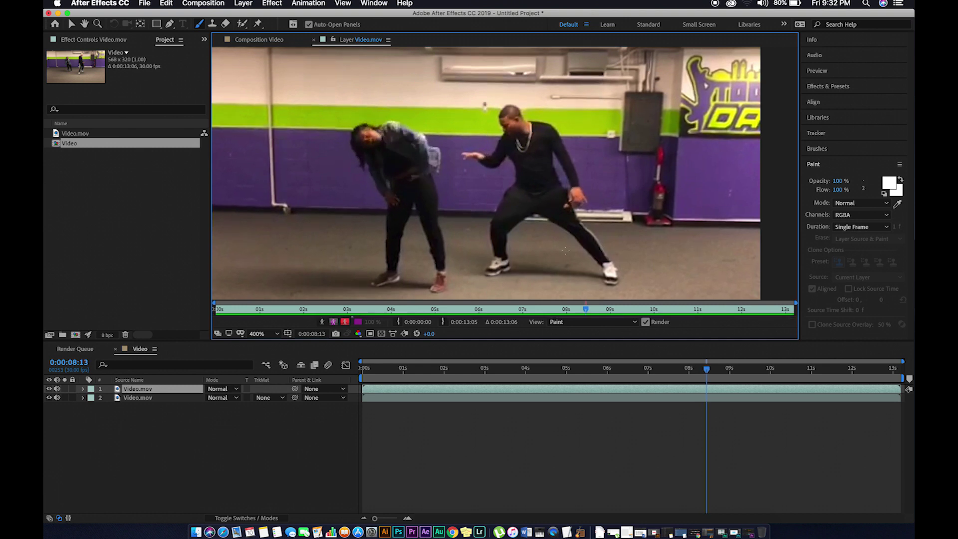
drag(565, 251, 543, 248)
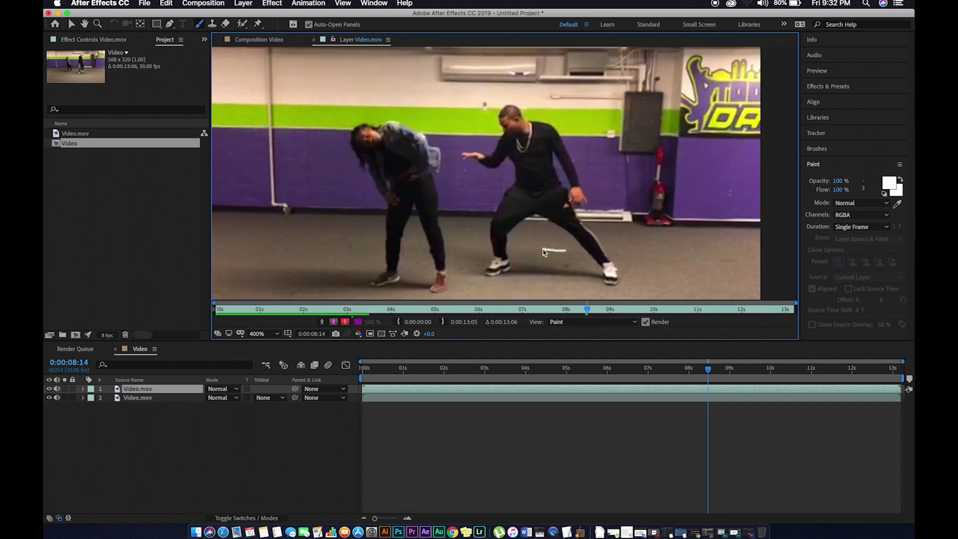
key(Page_Down)
mouse_move(539, 248)
mouse_down()
mouse_move(492, 229)
mouse_move(466, 159)
mouse_up()
key(Page_Down)
key(Page_Down)
key(Page_Down)
key(Page_Down)
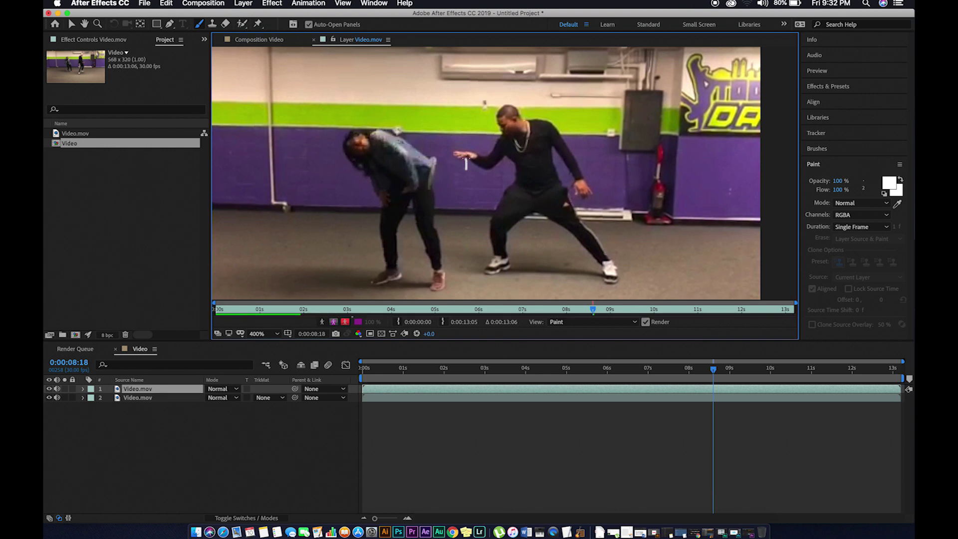
- On frames 0:00:08:19 to 0:00:08:22, paint a small white loop forming just beneath the man's outstretched hand
key(Page_Down)
mouse_move(460, 159)
mouse_down()
mouse_move(469, 163)
mouse_move(454, 167)
mouse_up()
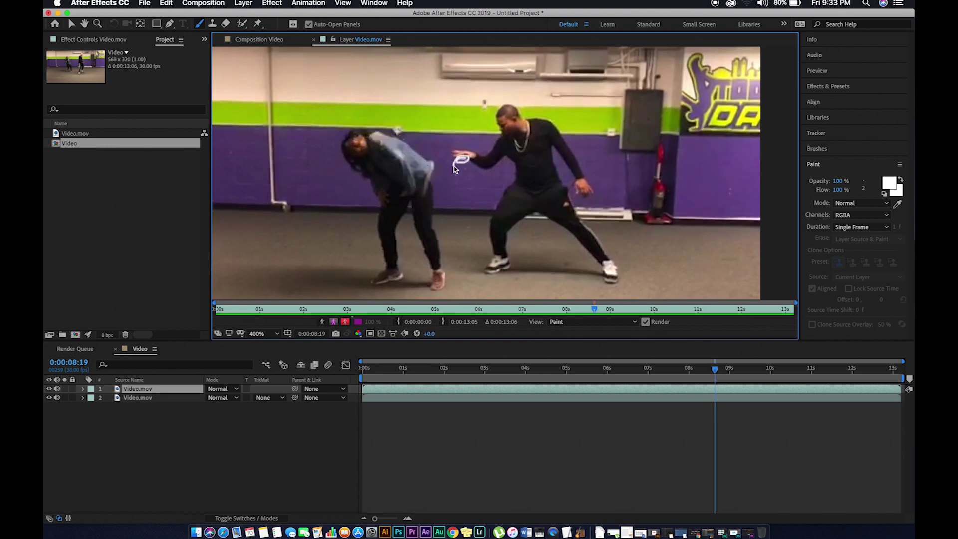
key(Page_Down)
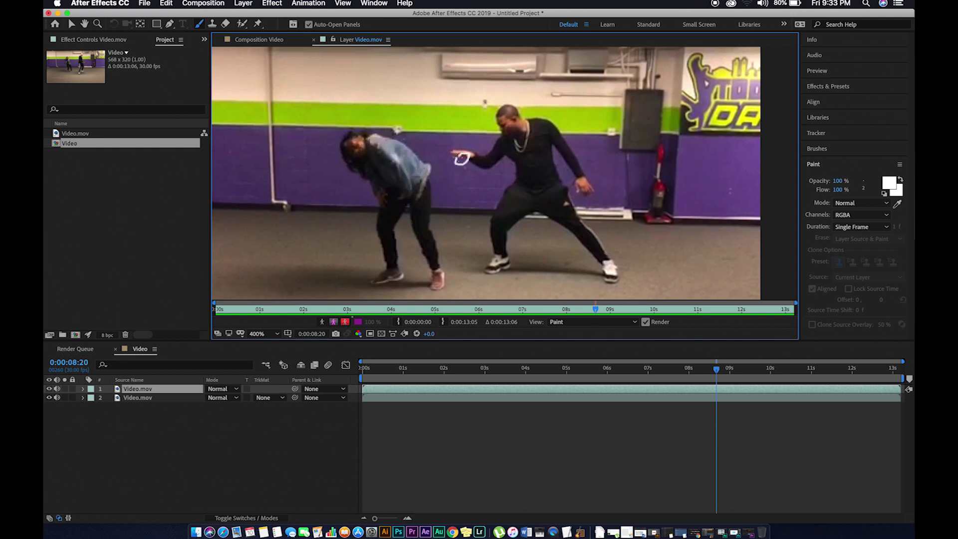
key(Page_Down)
click(462, 169)
key(Page_Down)
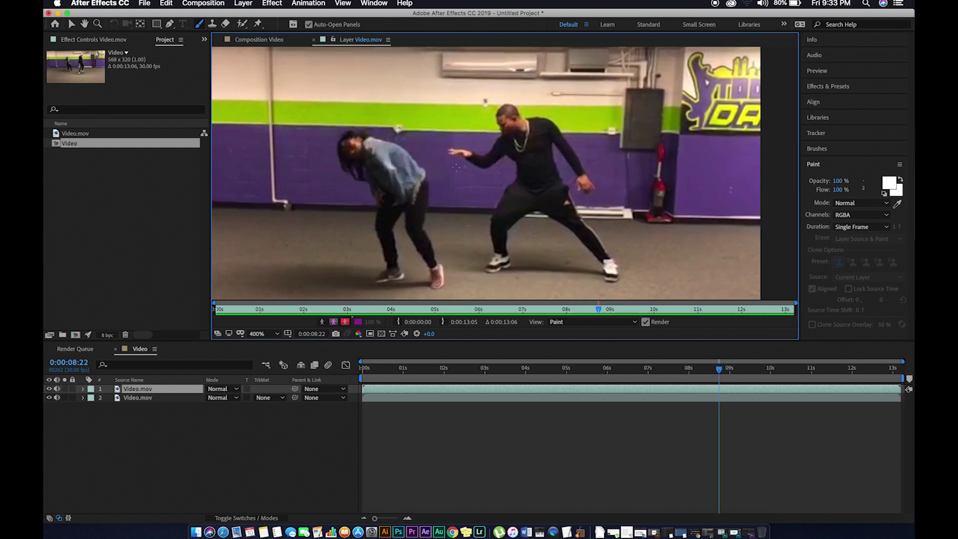
click(459, 171)
- On frames 0:00:08:23 to 0:00:08:27, paint the white loop dropping from below the man's hand towards the floor line
key(Page_Down)
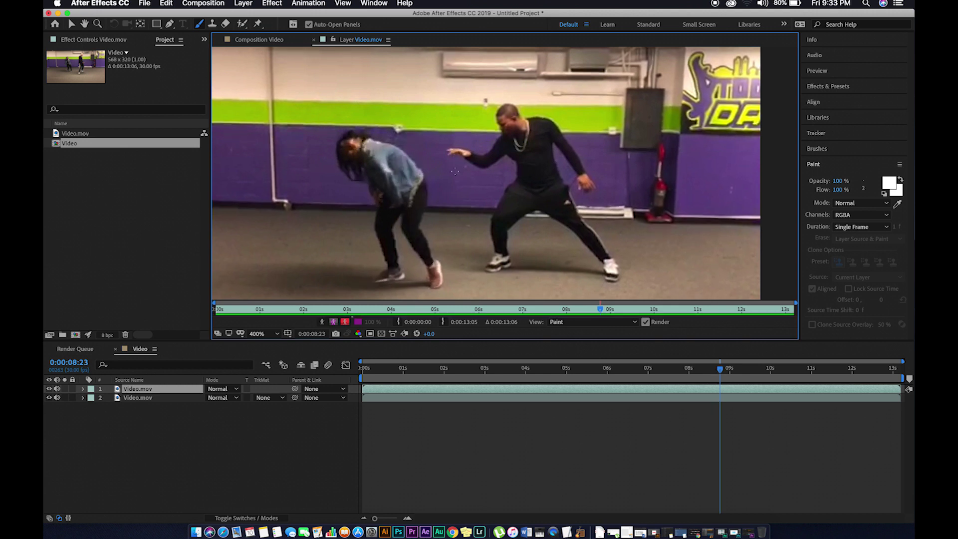
click(455, 174)
key(Page_Down)
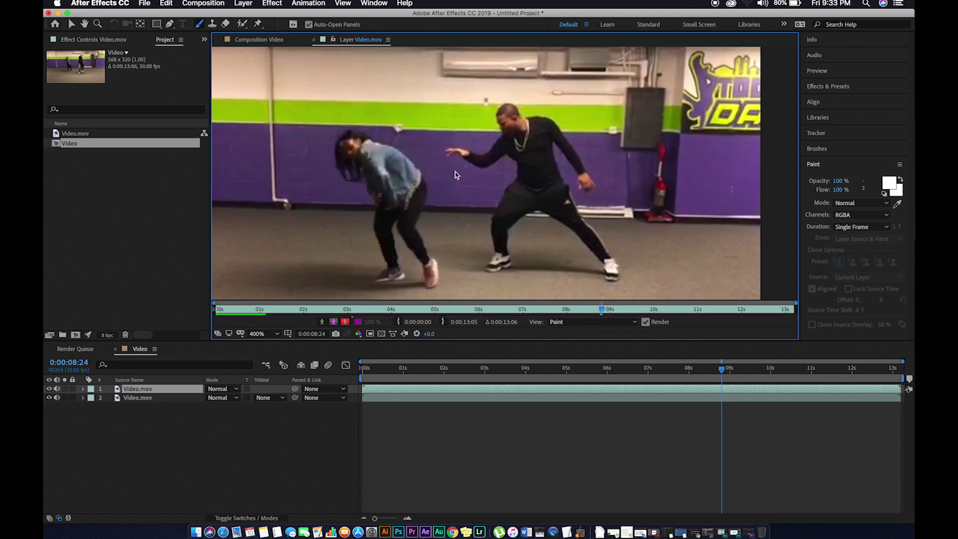
mouse_move(455, 184)
mouse_down()
mouse_move(466, 193)
mouse_move(454, 186)
mouse_move(455, 211)
mouse_move(465, 190)
mouse_move(454, 190)
mouse_up()
key(Page_Down)
key(Page_Down)
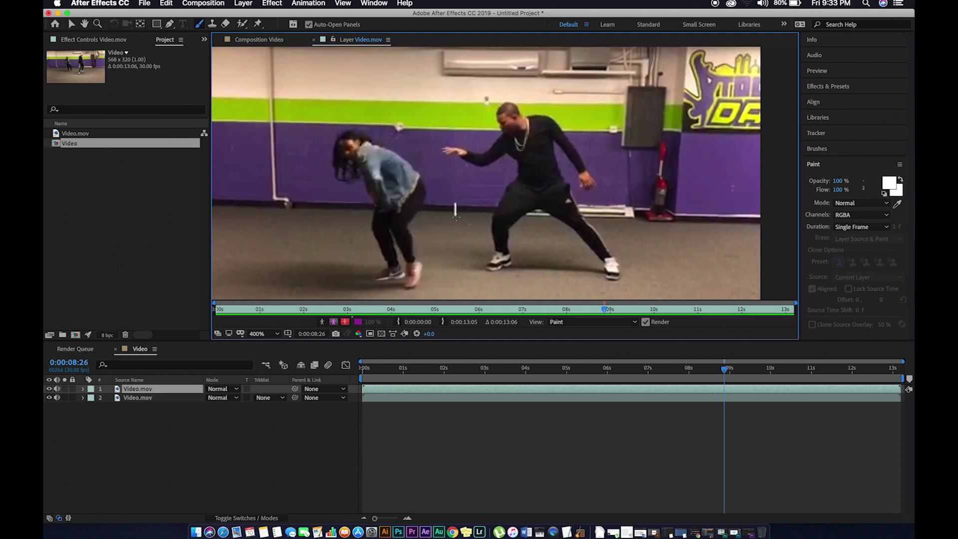
key(Page_Down)
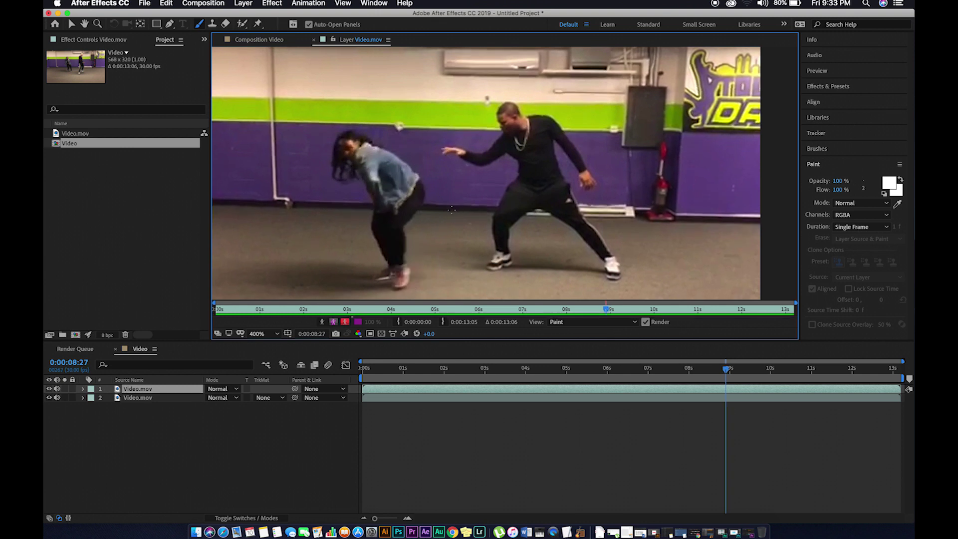
mouse_move(452, 209)
mouse_down()
mouse_move(465, 226)
mouse_move(451, 208)
mouse_up()
- On frames 0:00:08:28 to 0:00:09:02, paint the white loop falling and landing on the floor between the dancers
key(Page_Down)
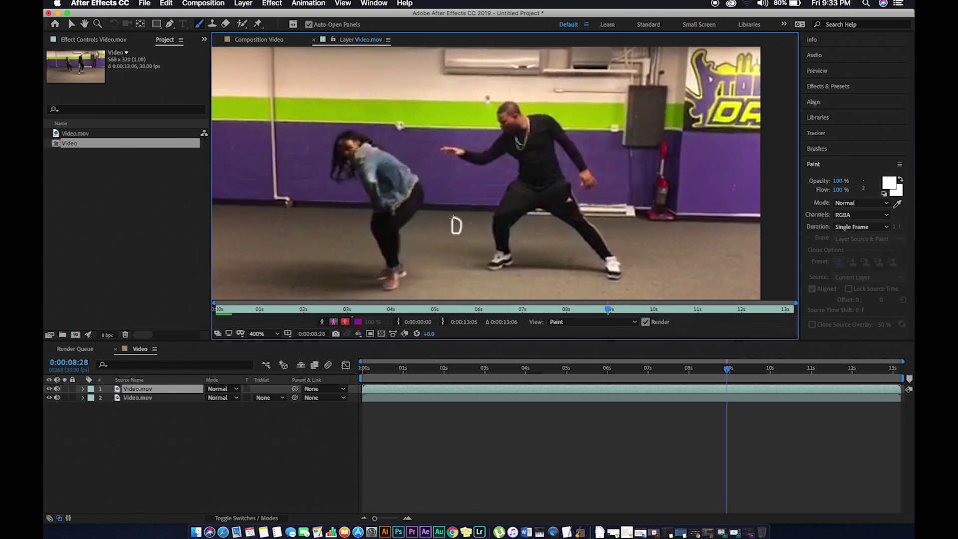
key(Page_Down)
drag(460, 243, 458, 231)
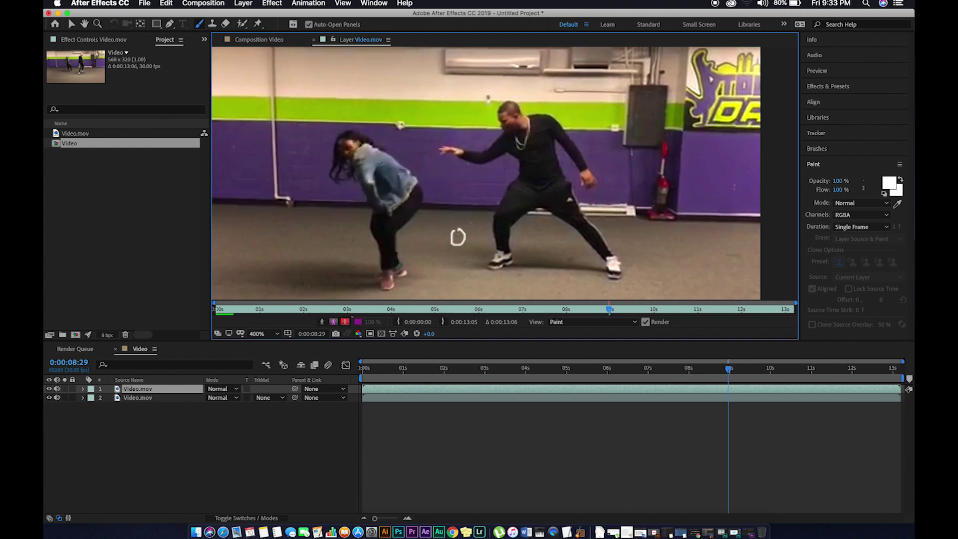
key(Page_Down)
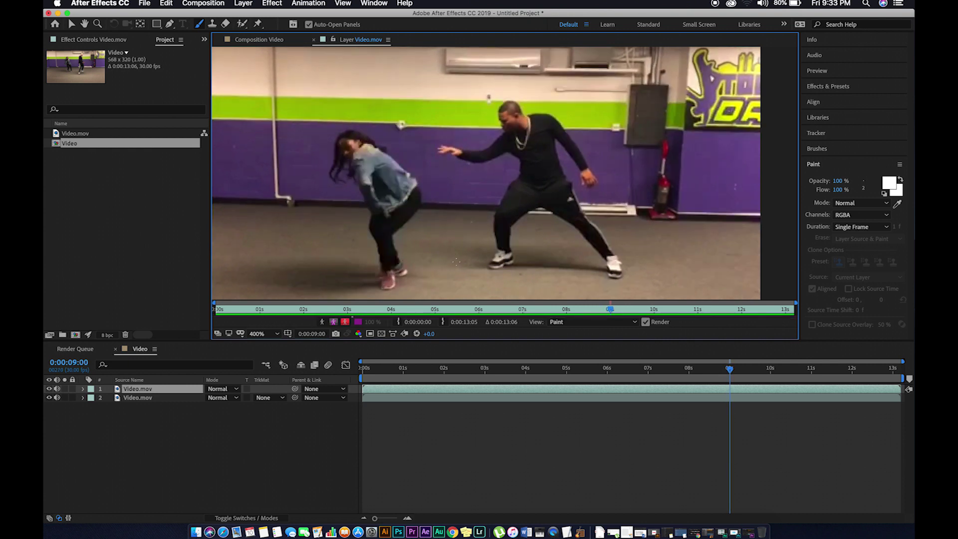
mouse_move(460, 259)
mouse_down()
mouse_move(451, 259)
mouse_move(468, 268)
mouse_move(456, 255)
mouse_up()
key(Page_Down)
key(Page_Down)
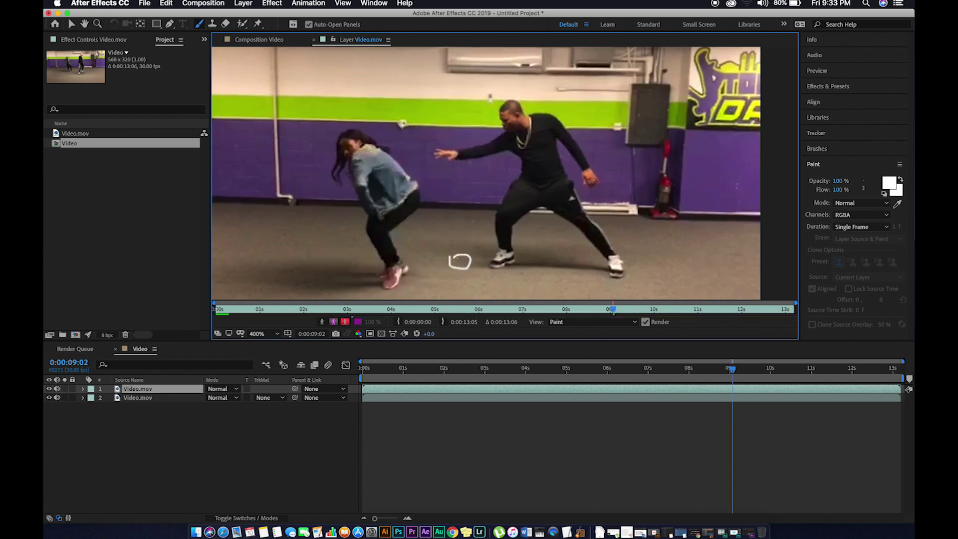
- Step back through the frames to 0:00:08:19 to review the motion of the falling loop
key(Page_Down)
key(Page_Up)
key(Page_Up)
key(Page_Up)
key(Page_Up)
key(Page_Up)
key(Page_Up)
key(Page_Up)
key(Page_Up)
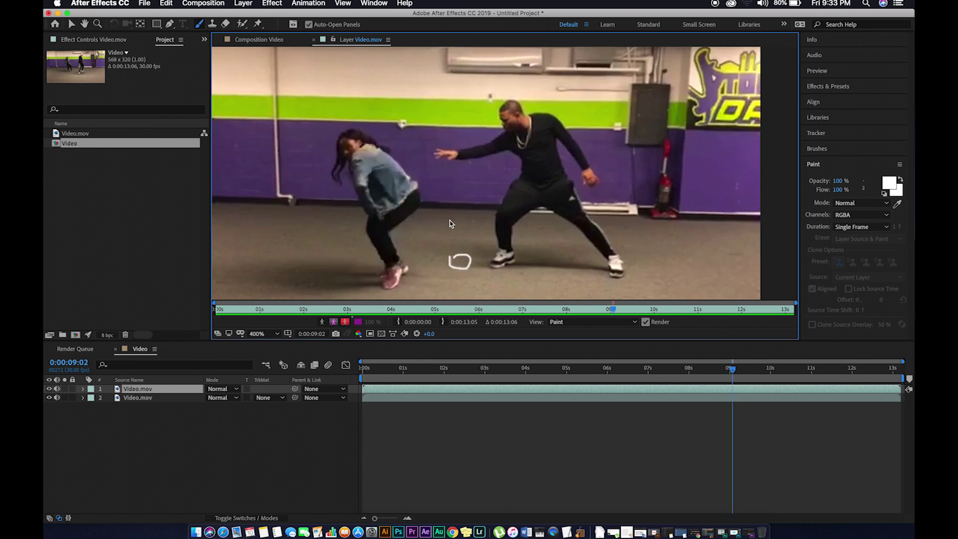
key(Page_Up)
key(Page_Up)
key(Page_Up)
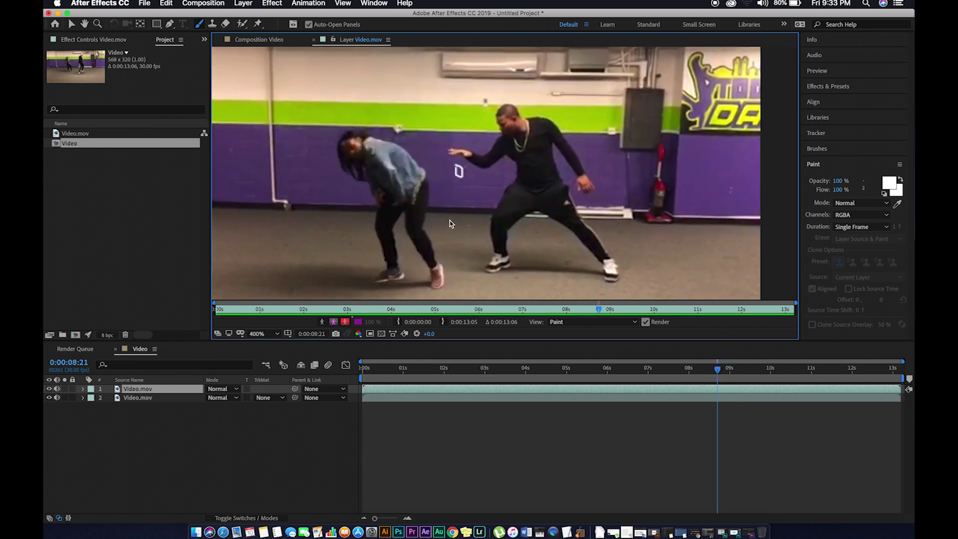
key(Page_Up)
key(Page_Up)
key(Page_Up)
right_click(449, 223)
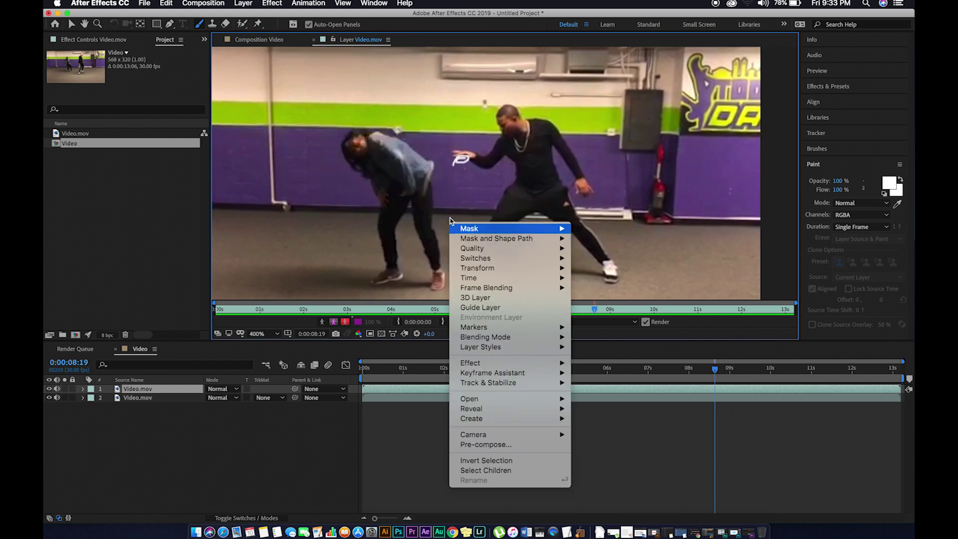
click(452, 219)
- On frames 0:00:08:21 to 0:00:08:23, add short white motion lines around the falling loop beneath the man's hand
key(Page_Down)
key(Page_Down)
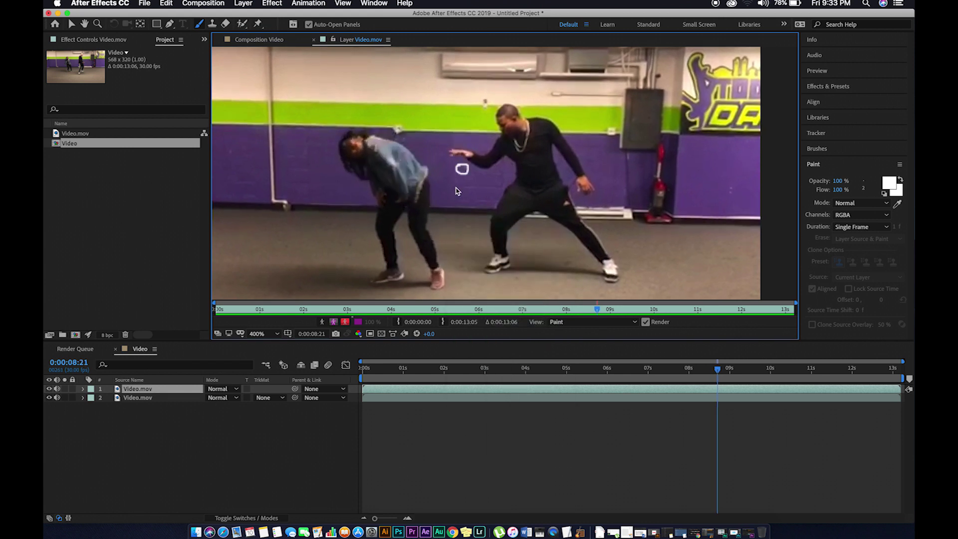
click(458, 158)
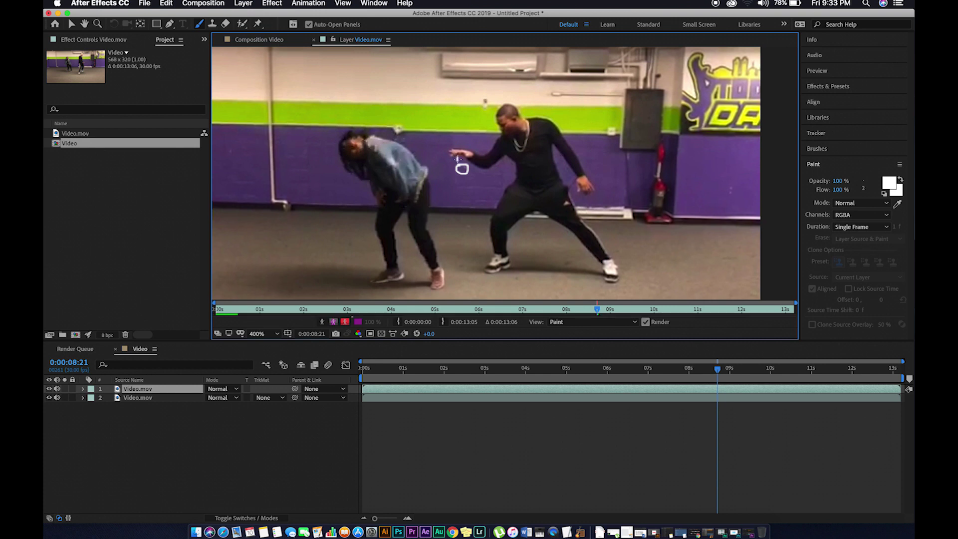
key(Page_Down)
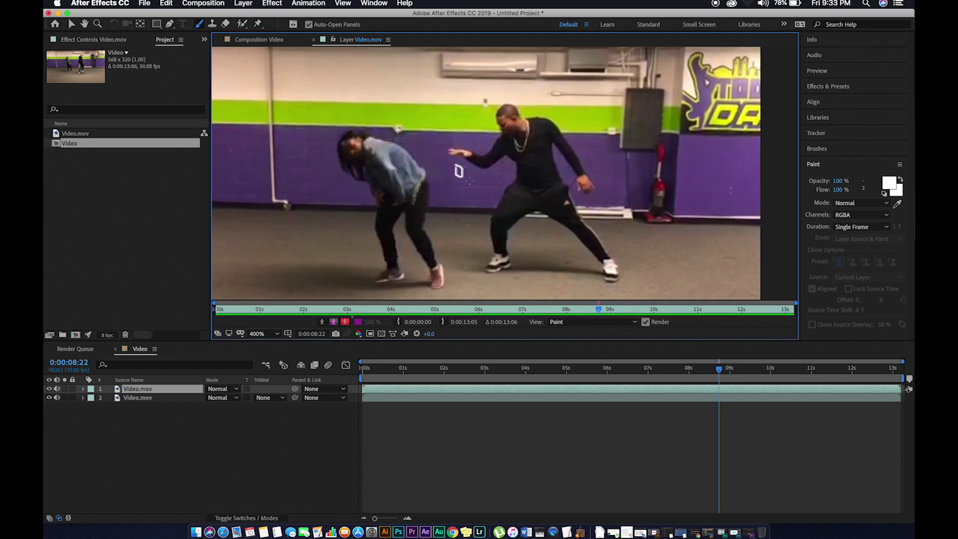
key(Page_Down)
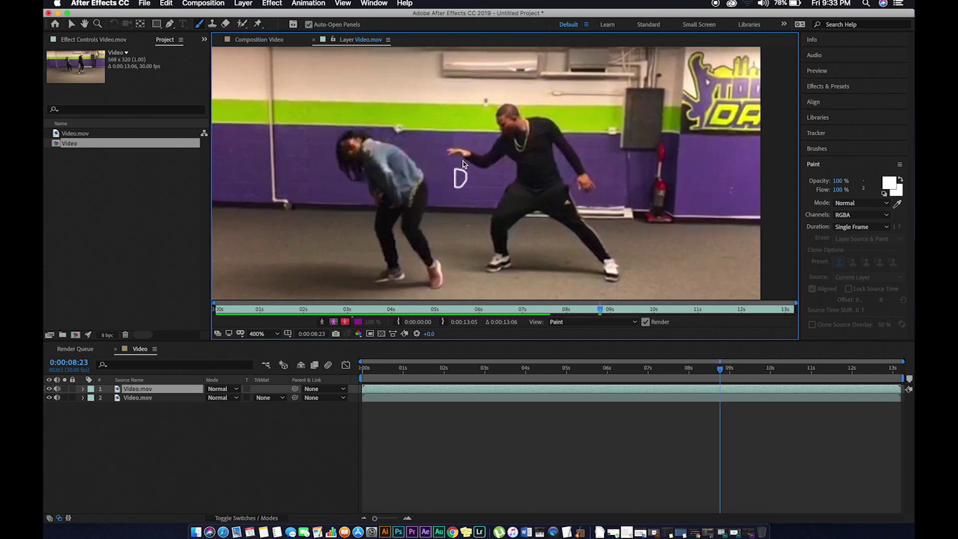
click(450, 181)
- On frames 0:00:08:24 to 0:00:08:26, add vertical white motion lines above and beside the falling loop
key(Page_Down)
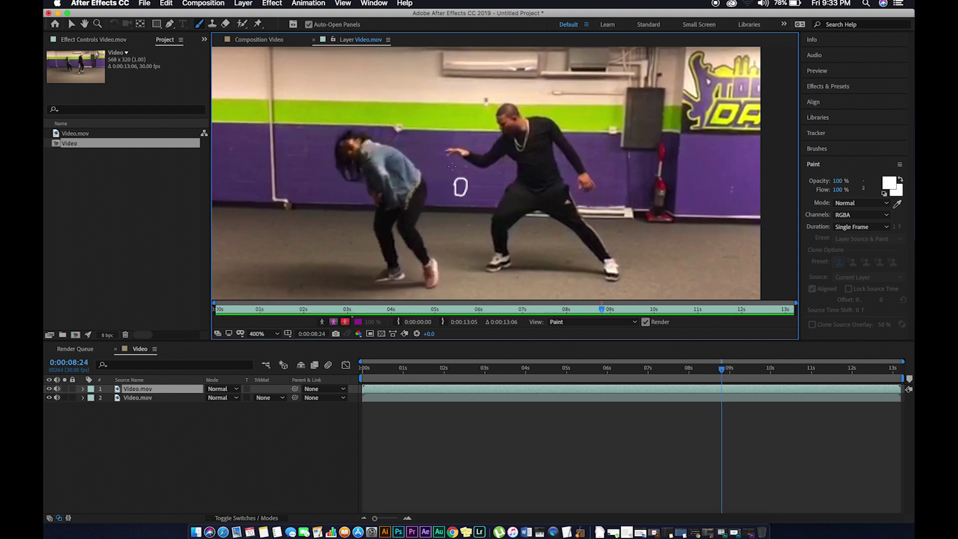
drag(452, 159, 454, 190)
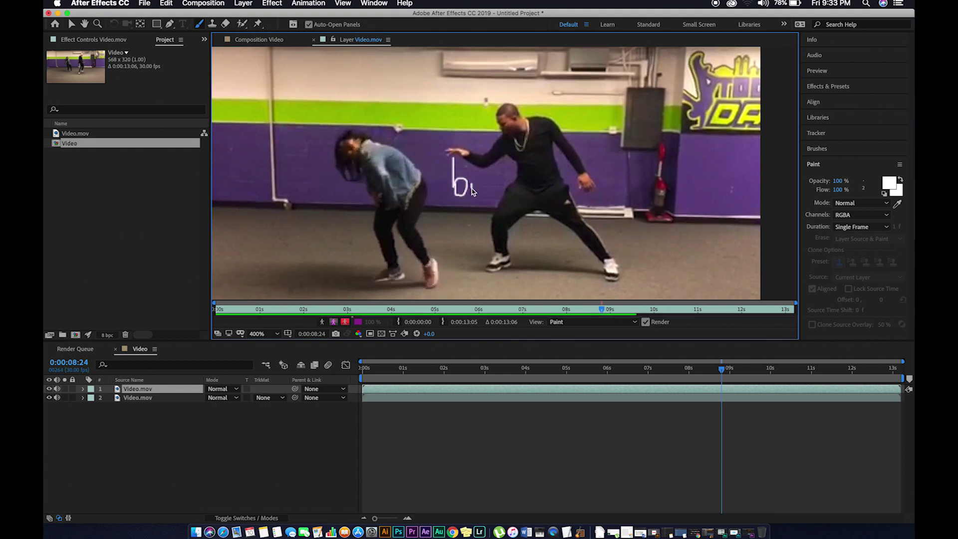
key(Page_Down)
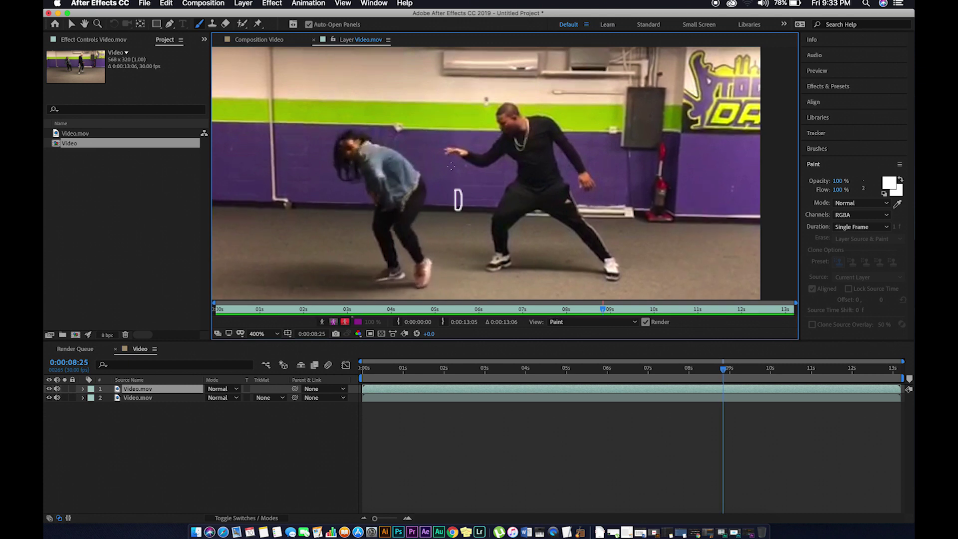
click(465, 200)
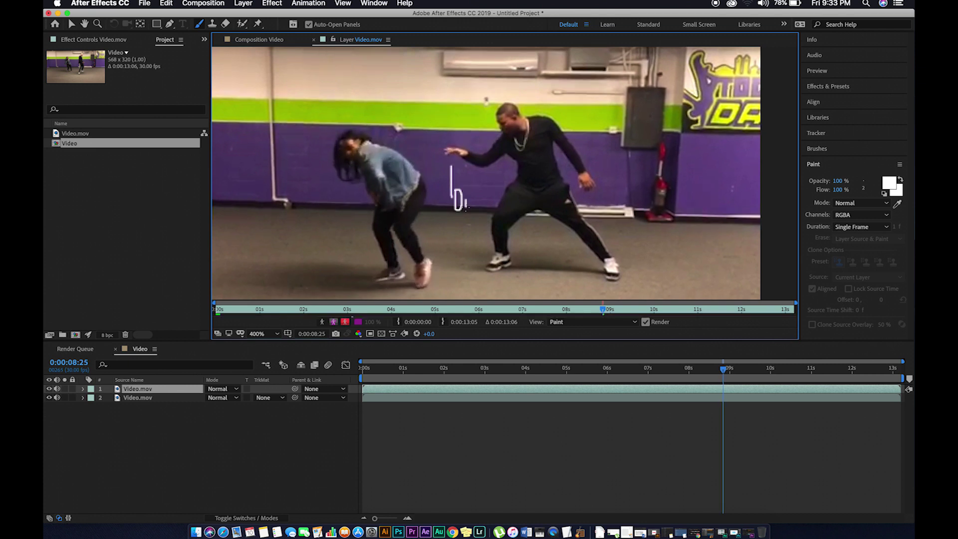
key(Page_Down)
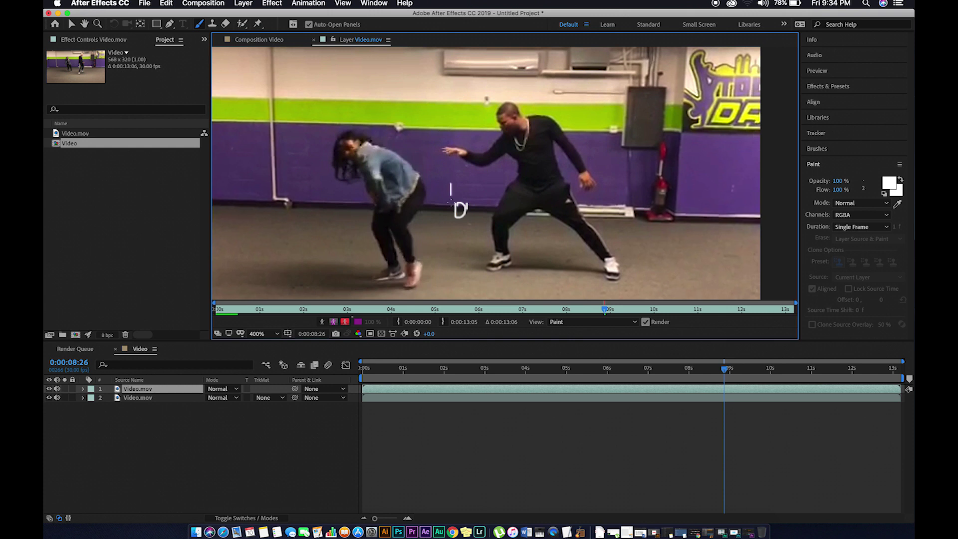
- Return to frame 0:00:09:01 and paint a short white impact streak on the floor beside the loop, on the woman's side
key(End)
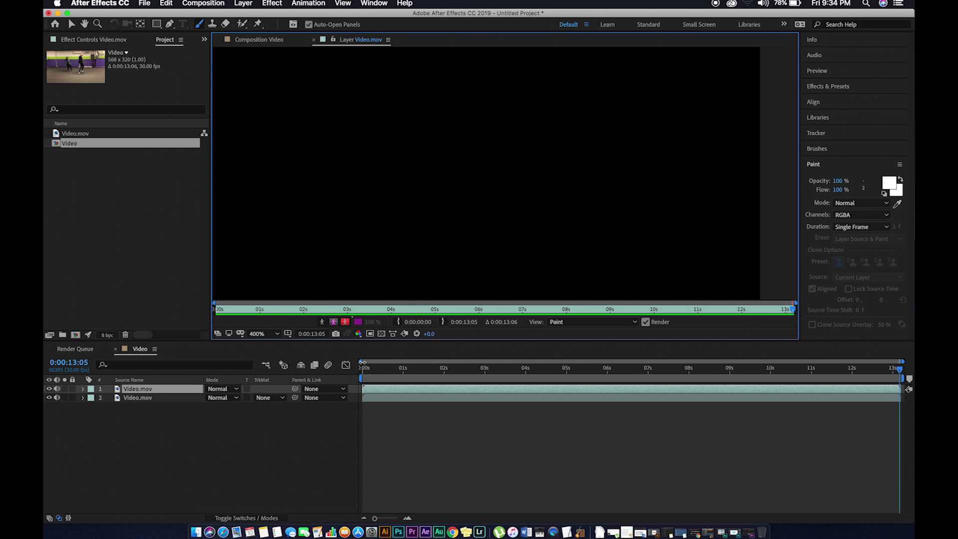
mouse_move(517, 370)
mouse_down()
mouse_move(740, 371)
mouse_move(731, 365)
mouse_up()
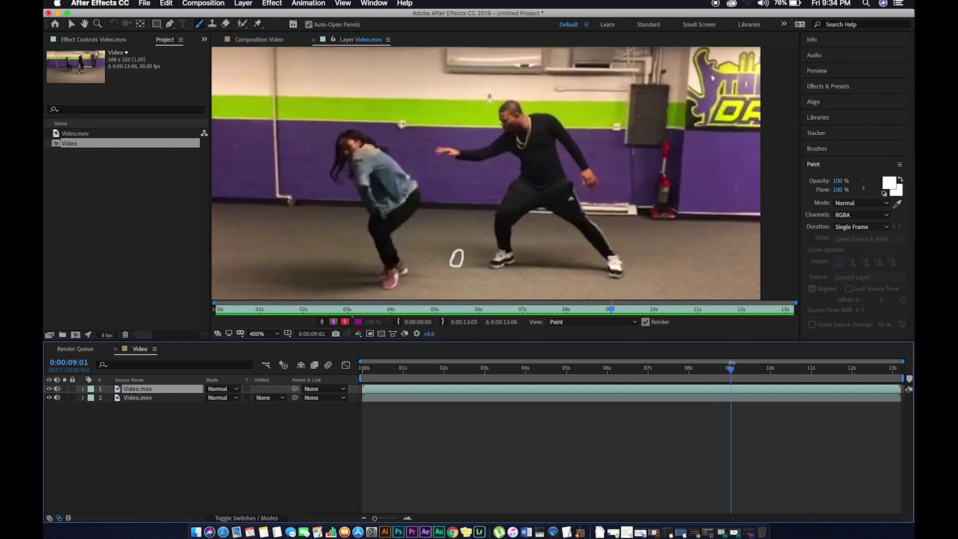
drag(446, 265, 438, 261)
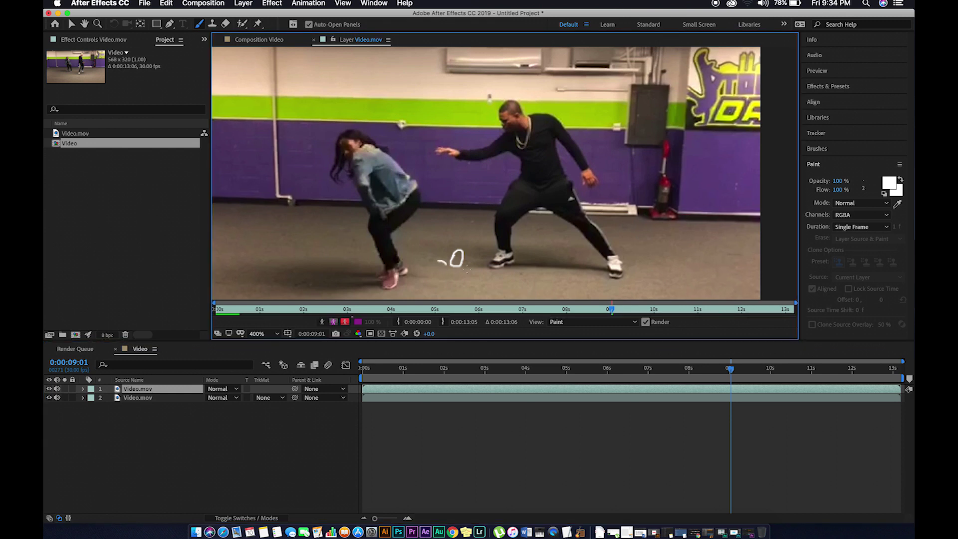
key(Page_Down)
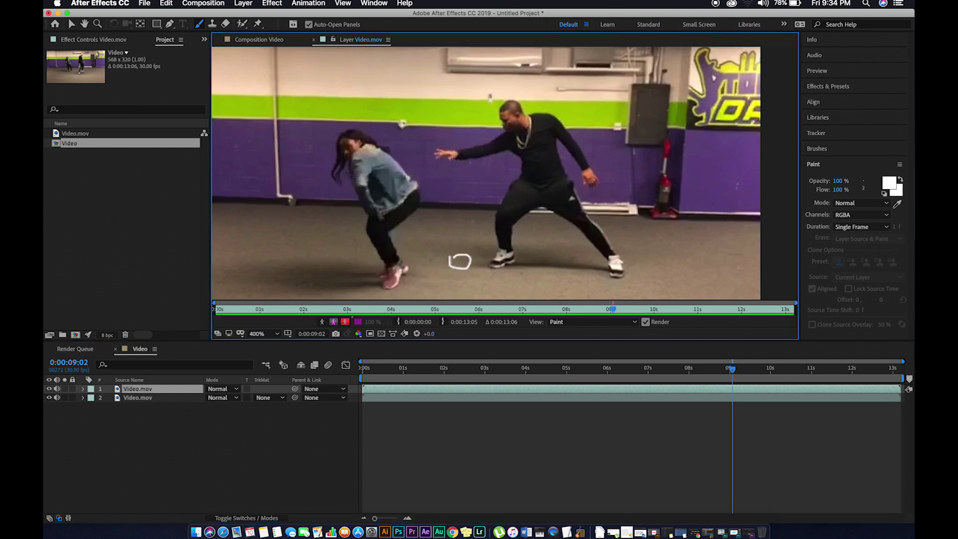
- On frame 0:00:09:02, paint short white motion lines on both sides of the loop on the floor
drag(434, 256, 444, 269)
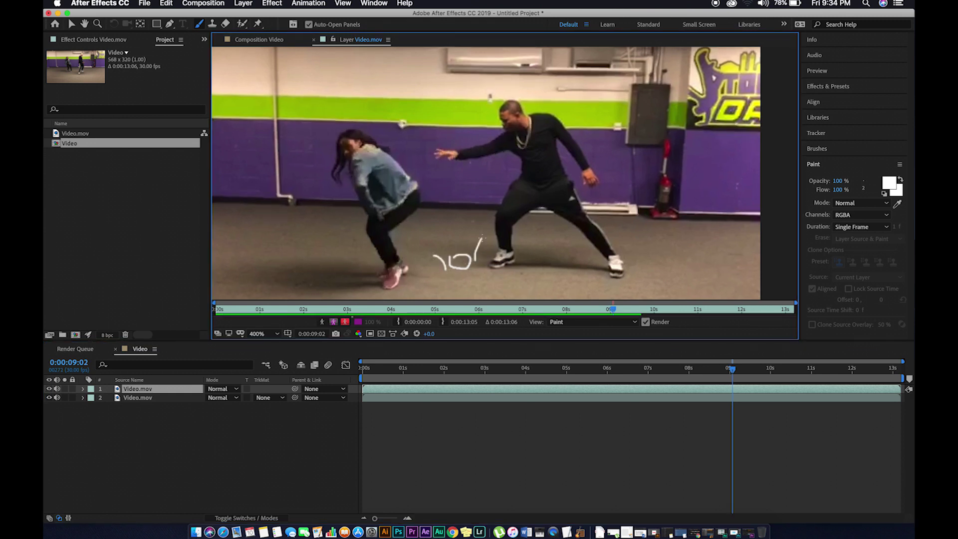
key(Page_Down)
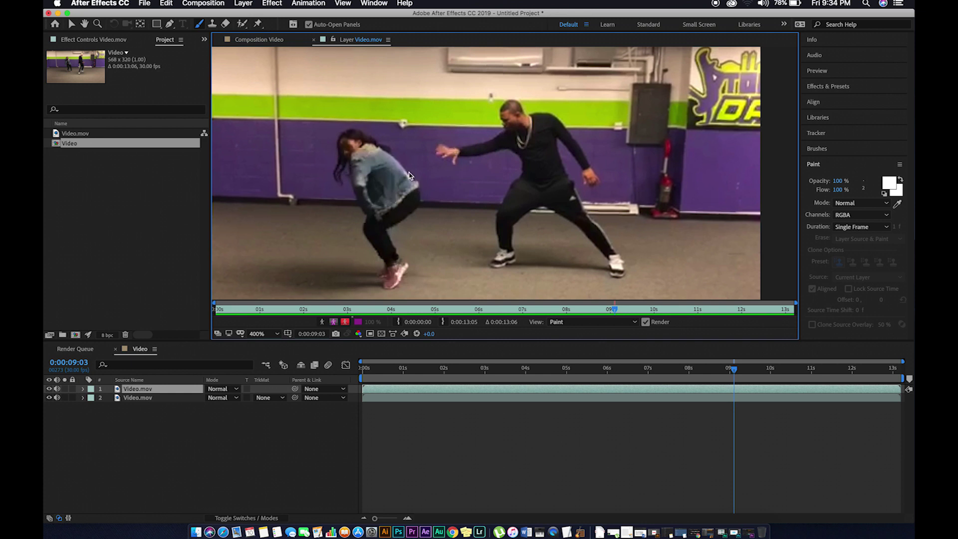
- Continue painting white strokes frame by frame from 0:00:09:03 and advance to frame 0:00:11:04
mouse_move(399, 222)
mouse_down()
mouse_move(439, 201)
mouse_move(415, 181)
mouse_move(433, 190)
mouse_up()
key(Page_Down)
key(Page_Down)
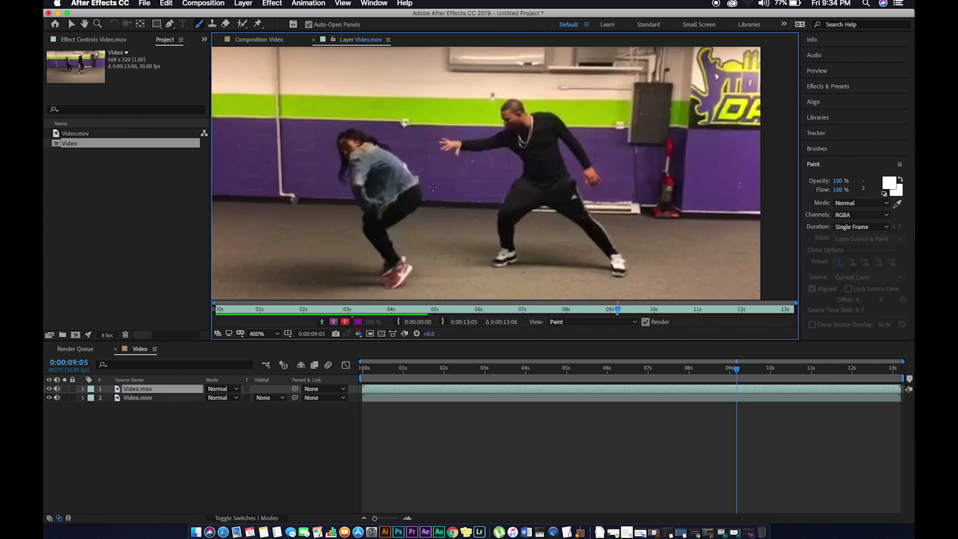
key(Page_Down)
key(Page_Down)
key(Page_Down)
key(Page_Down)
key(Page_Down)
drag(516, 92, 519, 93)
key(Page_Down)
key(Page_Down)
key(Page_Down)
key(Page_Down)
key(Page_Down)
key(Page_Down)
key(Page_Down)
key(Page_Down)
key(Page_Down)
mouse_move(353, 150)
mouse_down()
mouse_move(393, 151)
mouse_move(369, 183)
mouse_move(434, 183)
mouse_move(376, 244)
mouse_move(372, 207)
mouse_move(359, 249)
mouse_up()
key(Page_Down)
key(Page_Down)
key(Page_Down)
key(Page_Down)
key(Page_Down)
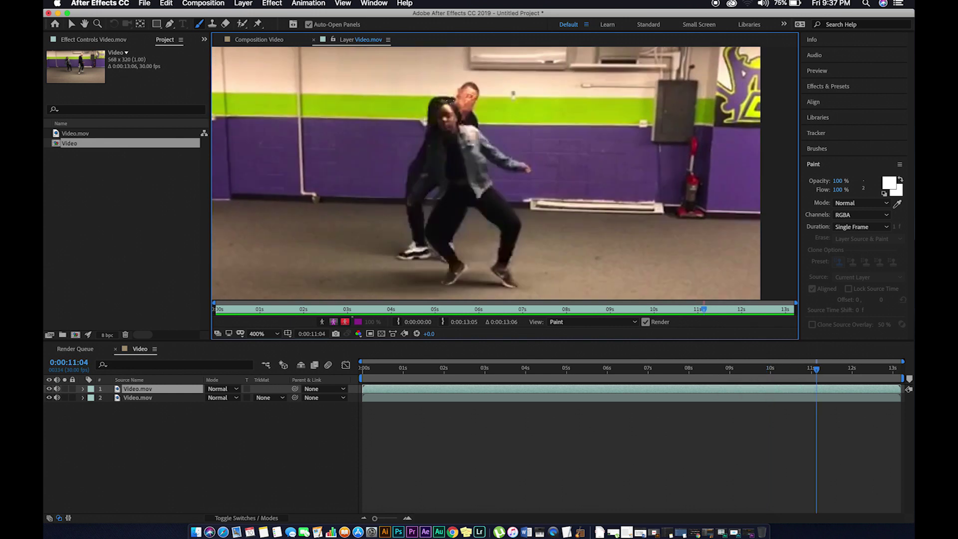
- On frames 0:00:11:04 to 0:00:11:08, paint a single white outline around the silhouette of both dancers
mouse_move(452, 92)
mouse_down()
mouse_move(403, 262)
mouse_move(479, 208)
mouse_move(513, 202)
mouse_move(485, 134)
mouse_move(403, 221)
mouse_move(449, 288)
mouse_move(504, 254)
mouse_move(503, 190)
mouse_move(482, 128)
mouse_move(402, 215)
mouse_move(456, 261)
mouse_move(512, 287)
mouse_move(518, 174)
mouse_move(473, 93)
mouse_move(415, 154)
mouse_move(440, 204)
mouse_move(494, 219)
mouse_move(527, 212)
mouse_move(482, 124)
mouse_move(411, 168)
mouse_move(437, 246)
mouse_move(513, 245)
mouse_move(529, 171)
mouse_move(467, 94)
mouse_up()
key(Page_Down)
key(Page_Down)
key(Page_Down)
key(Page_Down)
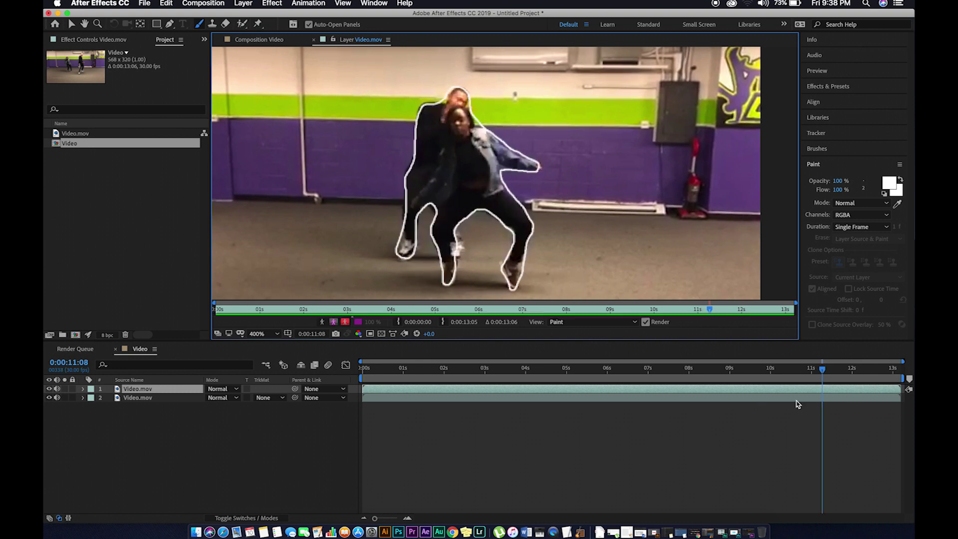
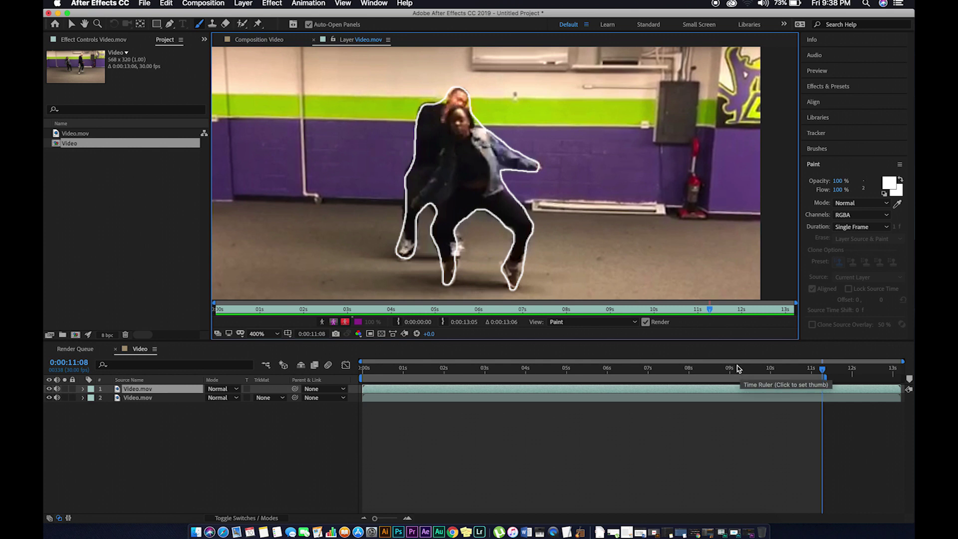
- Play the video from 0:00:00:00 to review the hand-drawn animation
drag(740, 374, 361, 370)
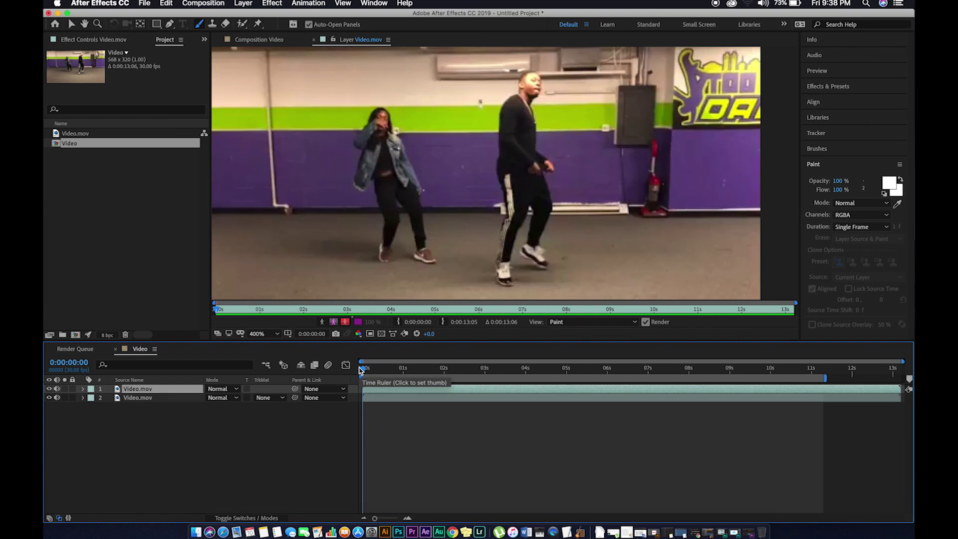
key(space)
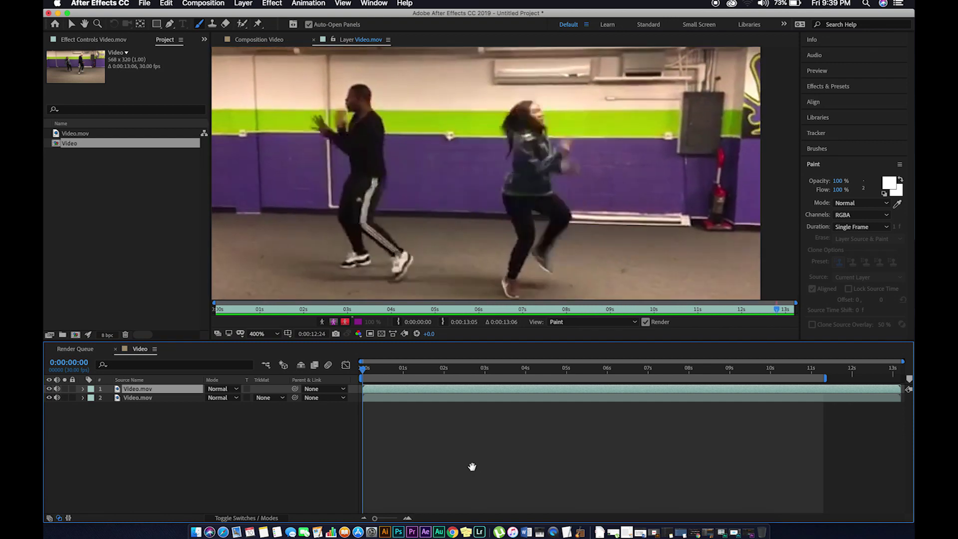
key(space)
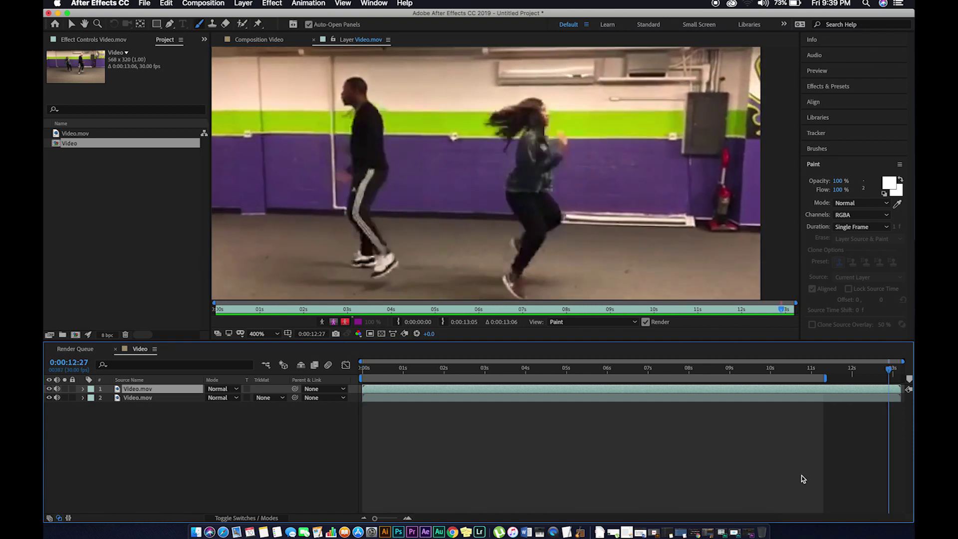
- Start the work area at 0:00:05:01, trim the composition to it, and play the result up to 0:00:07:13
mouse_move(800, 375)
mouse_down()
mouse_move(756, 372)
mouse_move(822, 373)
mouse_move(647, 383)
mouse_move(388, 369)
mouse_move(568, 359)
mouse_up()
key(b)
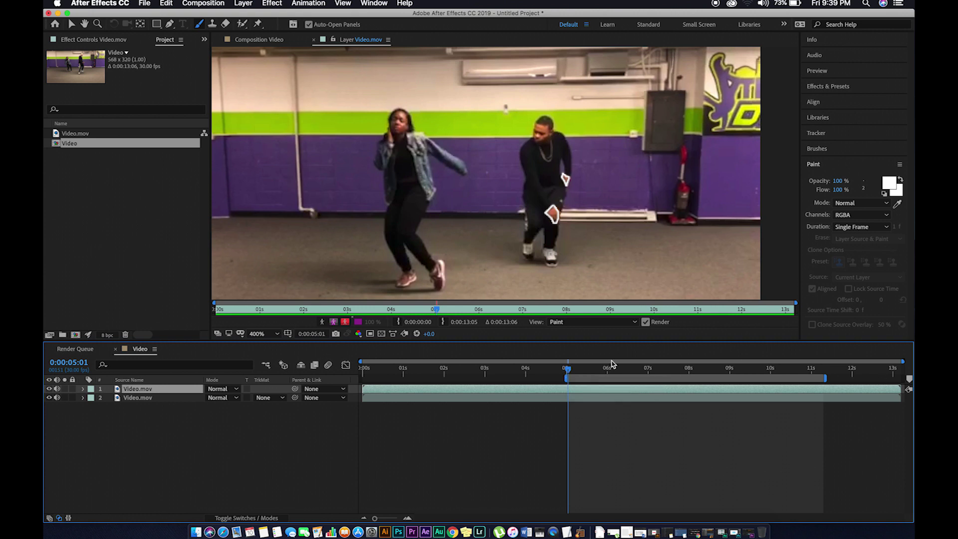
right_click(620, 379)
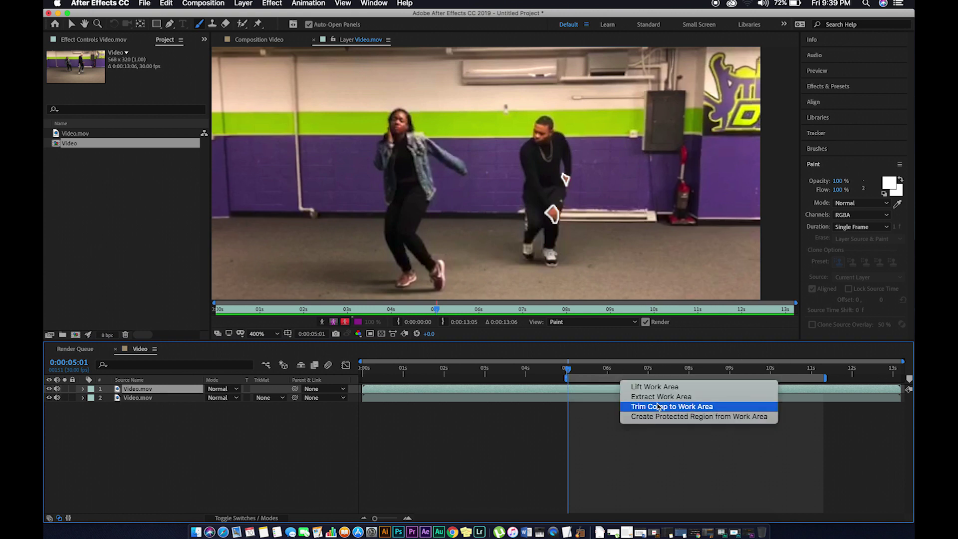
click(651, 406)
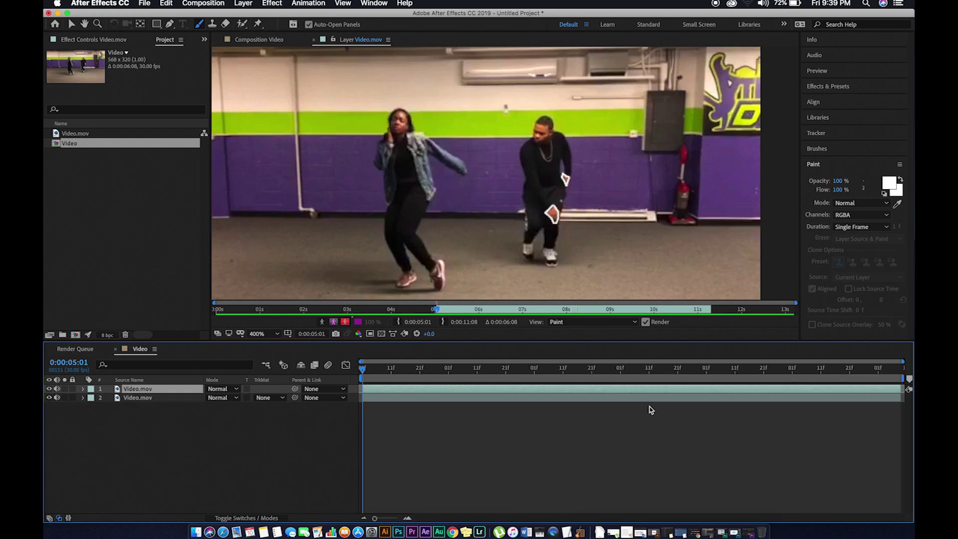
key(space)
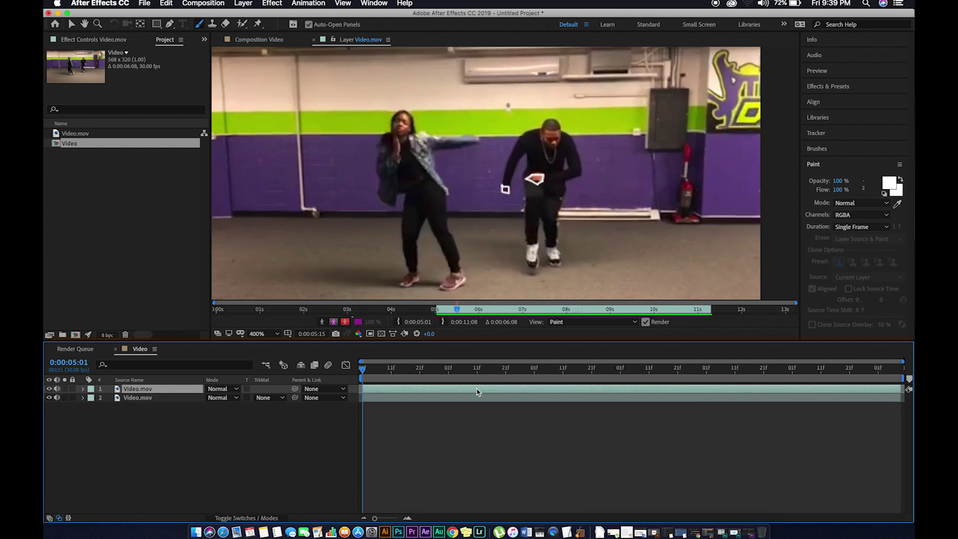
key(space)
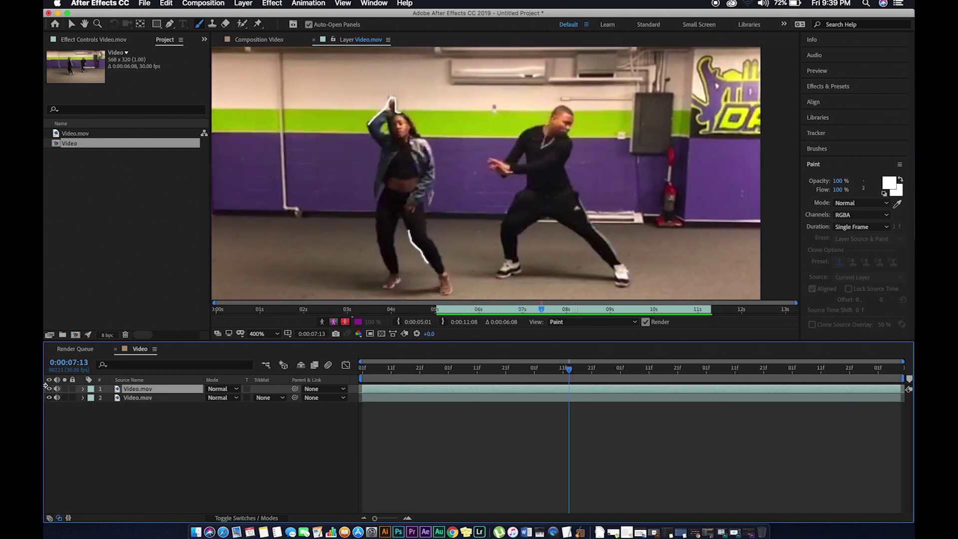
- Turn on Paint on Transparent in the upper Video.mov layer's Paint effect and close the layer view to return to the composition
click(83, 390)
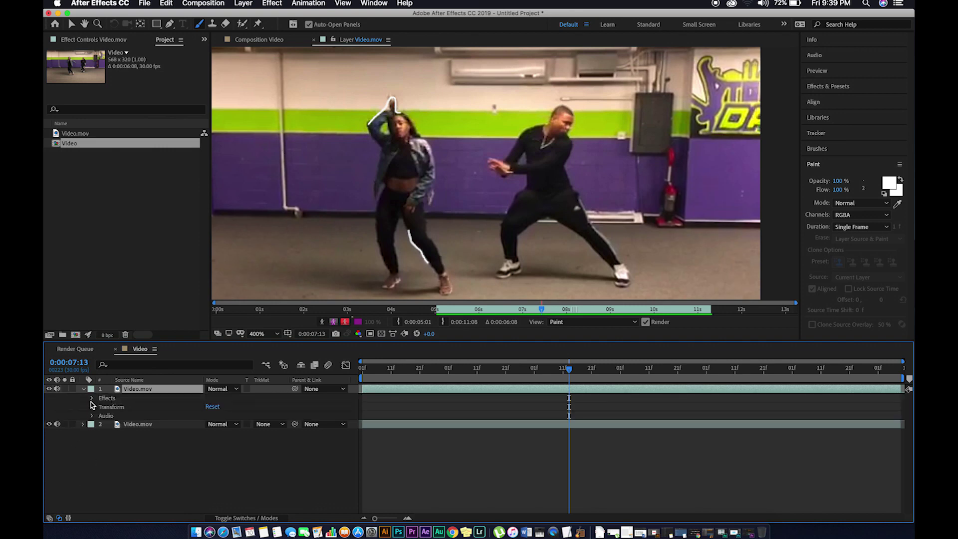
click(93, 400)
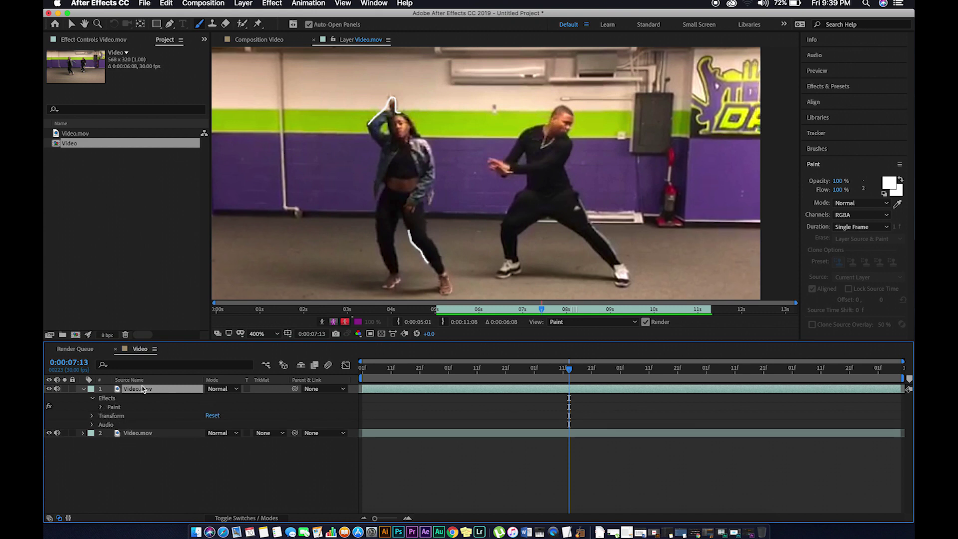
click(102, 407)
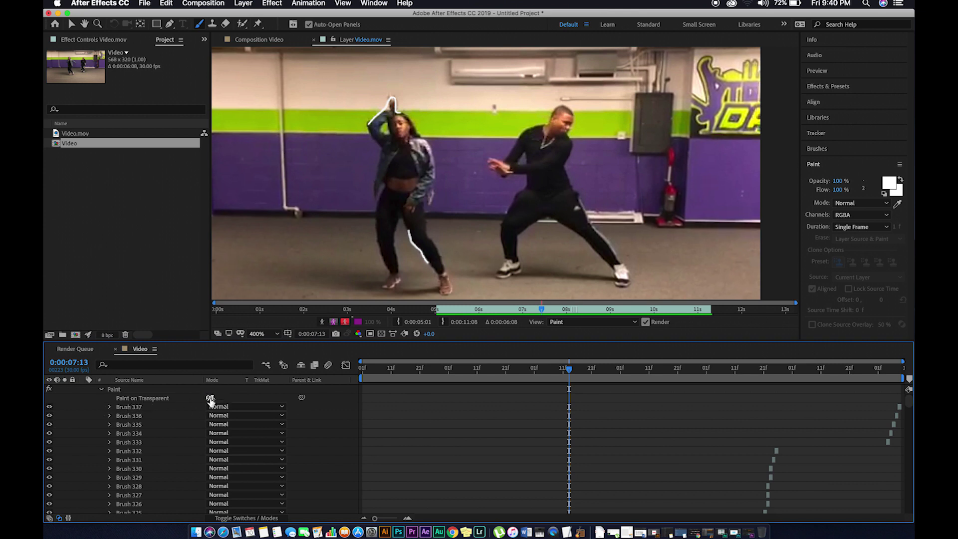
click(209, 397)
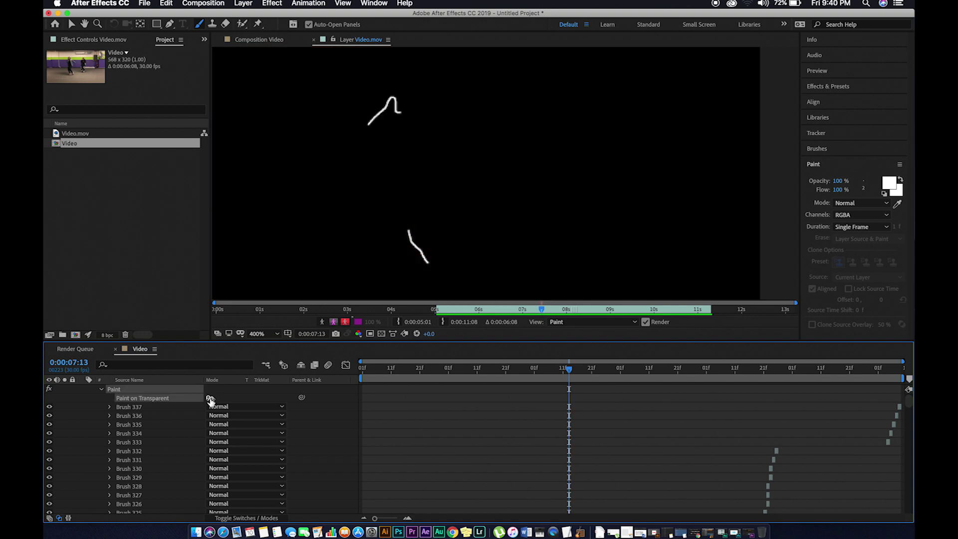
scroll(102, 389, up, 1)
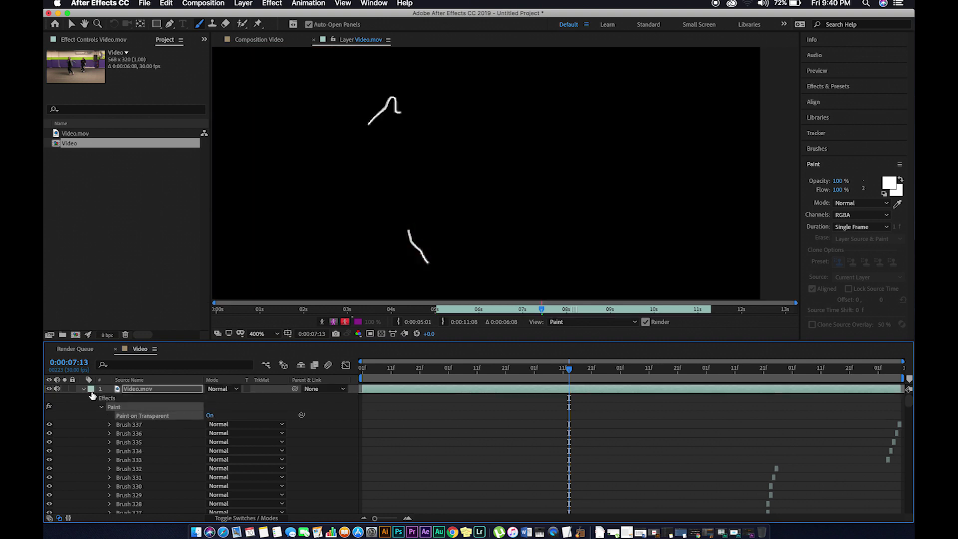
click(83, 389)
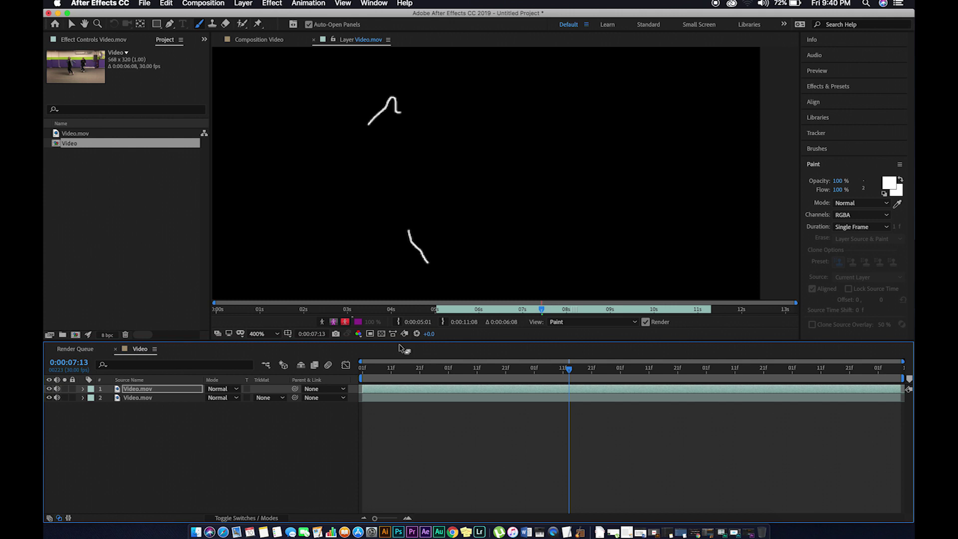
click(314, 41)
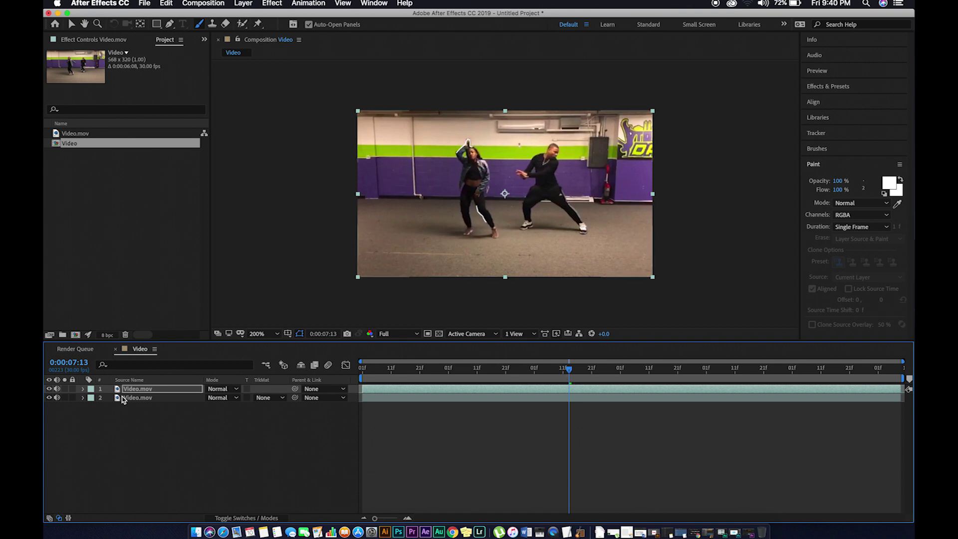
- Search the effects for "glow" and apply the Stylize Glow effect to the upper Video.mov layer
click(137, 390)
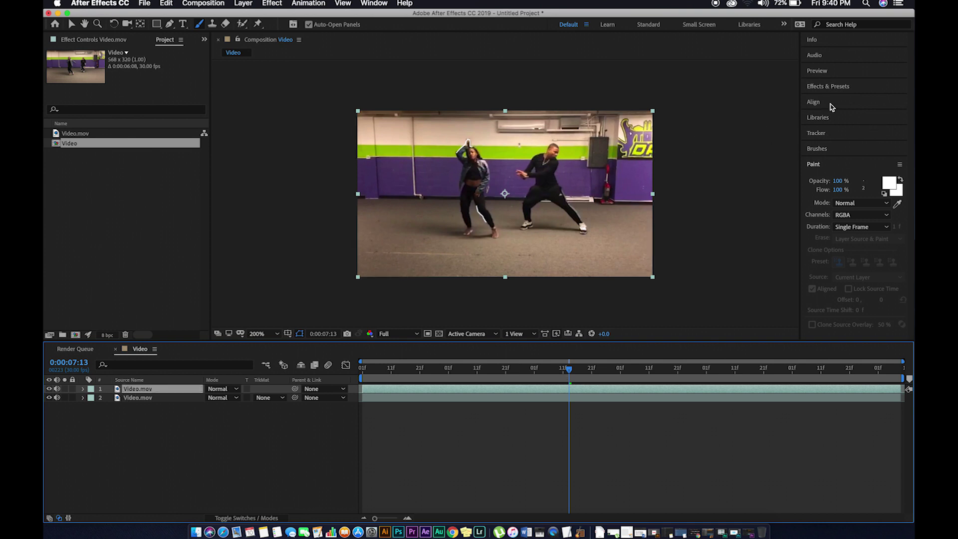
click(843, 90)
click(842, 103)
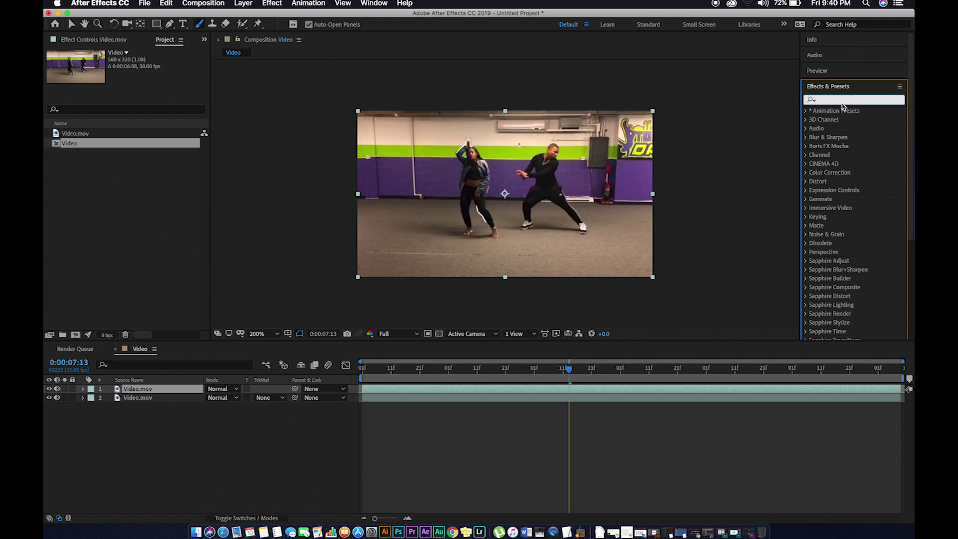
text(g)
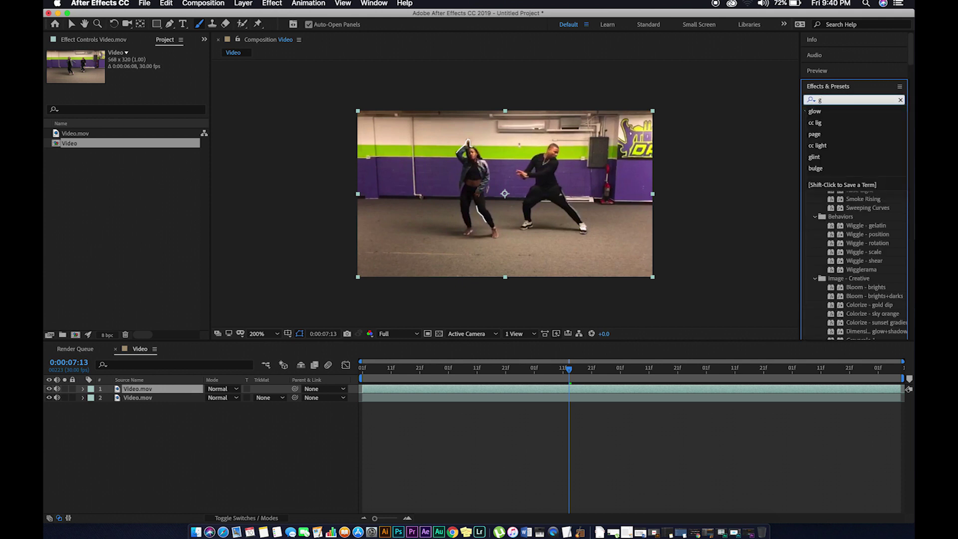
text(low)
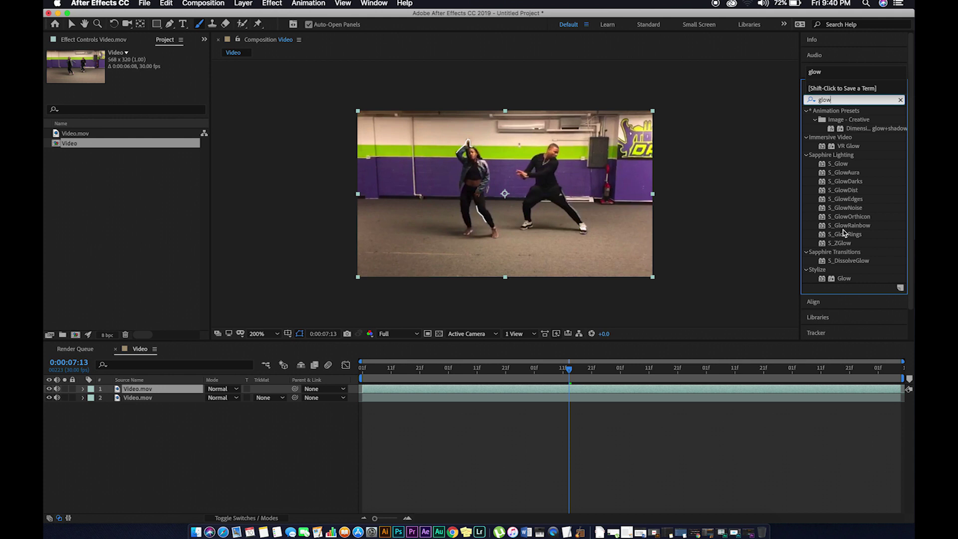
drag(842, 282, 598, 393)
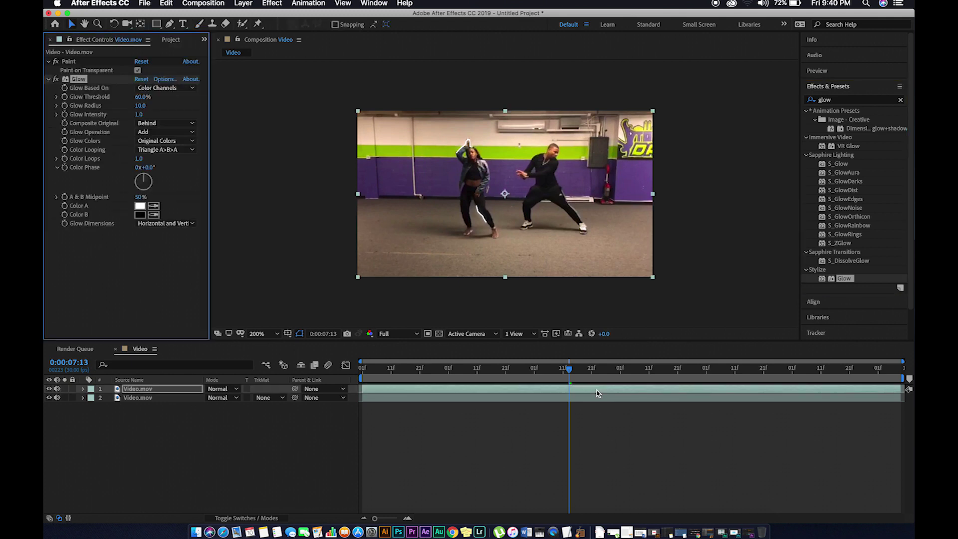
- Base the glow on the Alpha Channel and set Glow Colors to A & B Colors
click(167, 89)
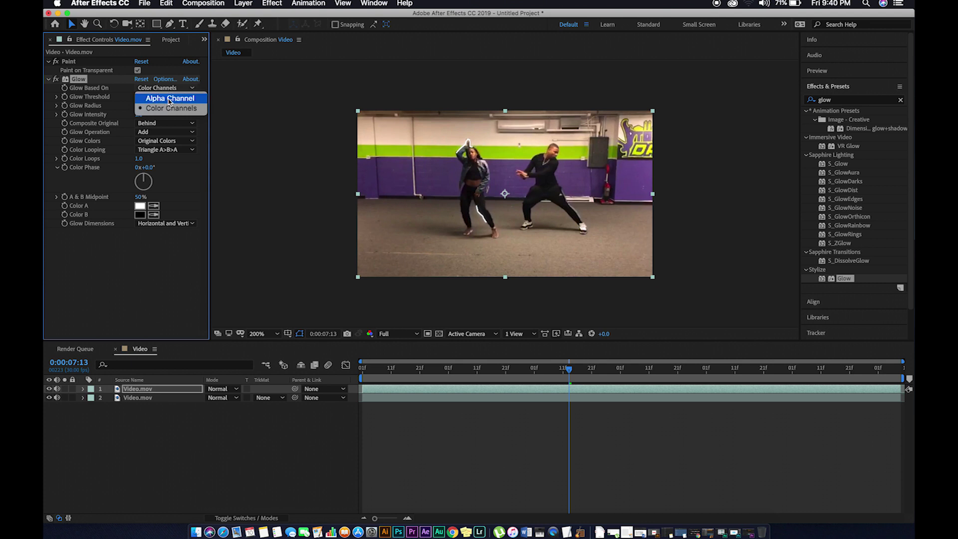
click(171, 99)
click(166, 141)
click(166, 149)
- Set the glow's Color A to bright cyan, 00E4FF
click(141, 208)
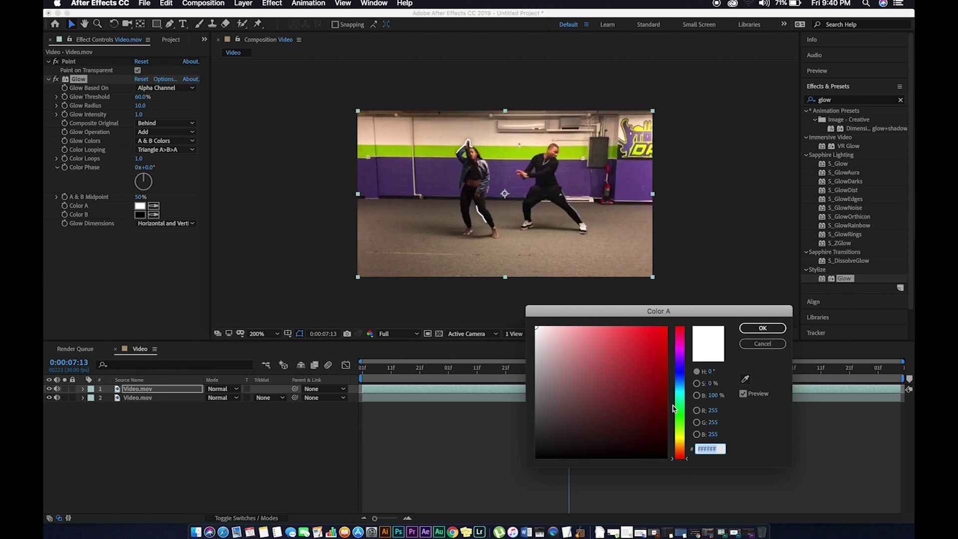
mouse_move(679, 393)
mouse_down()
mouse_move(679, 380)
mouse_move(678, 393)
mouse_up()
click(645, 349)
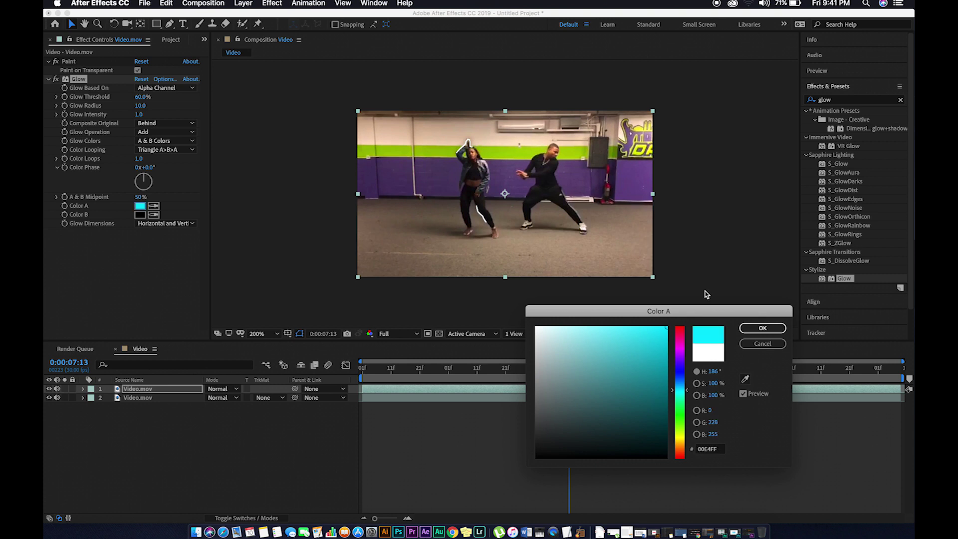
key(Return)
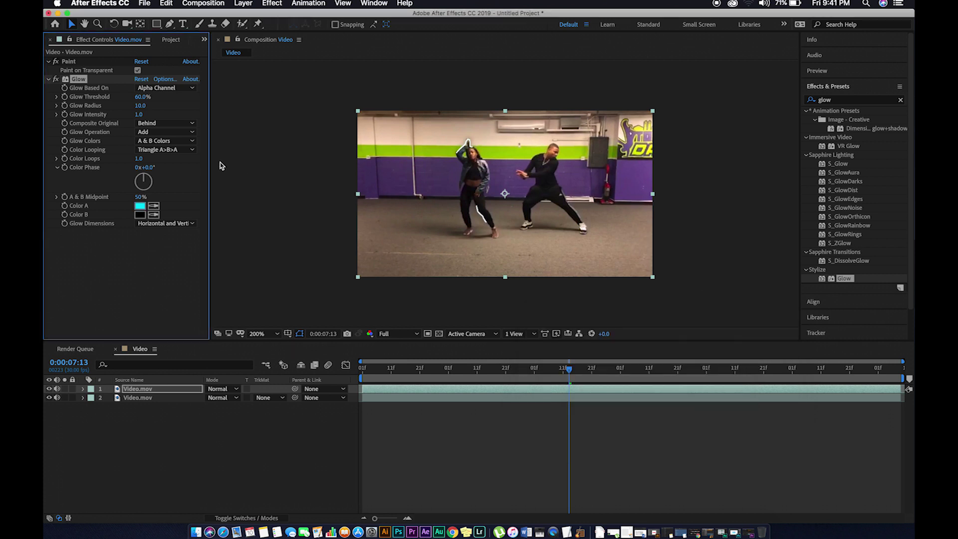
- Match the glow's Color B to the cyan of Color A by sampling its swatch with the eyedropper
click(138, 215)
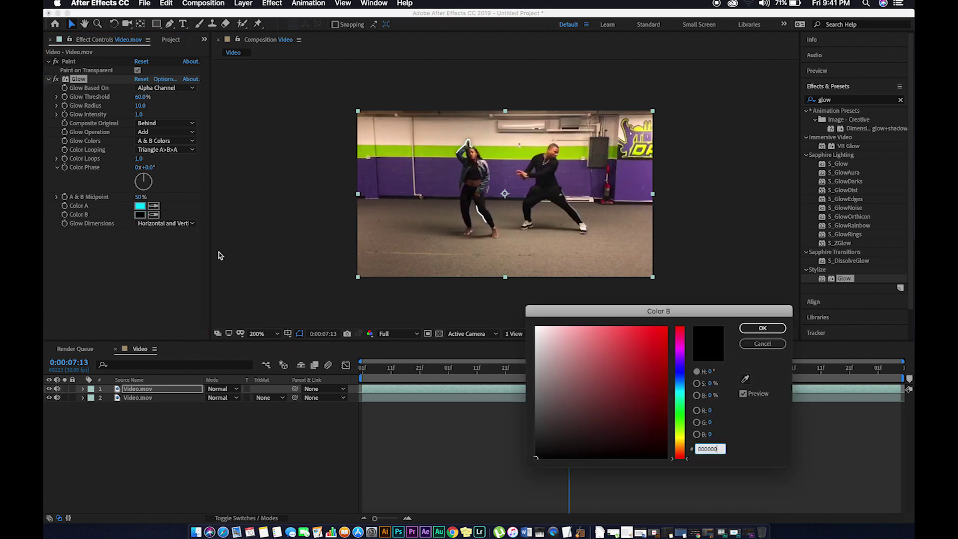
key(Escape)
click(152, 216)
click(140, 205)
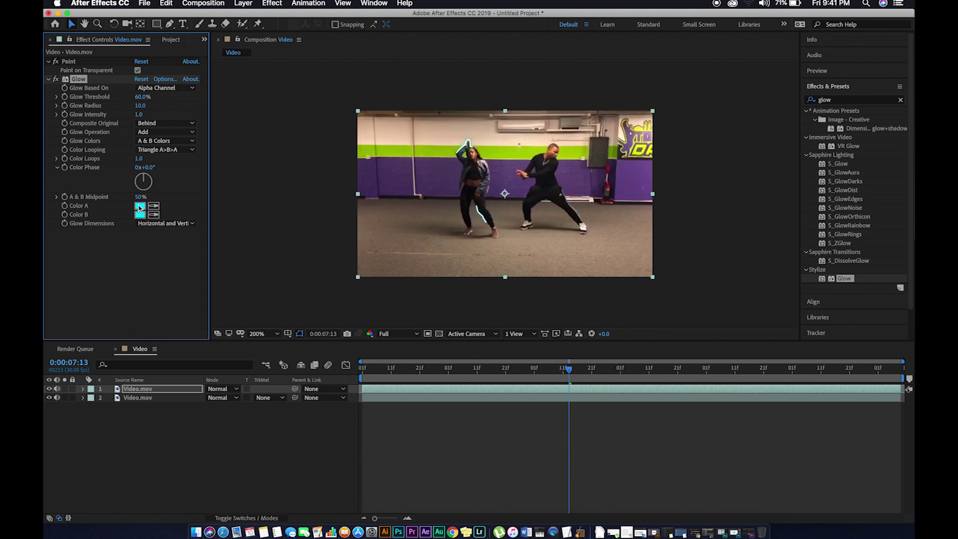
key(Return)
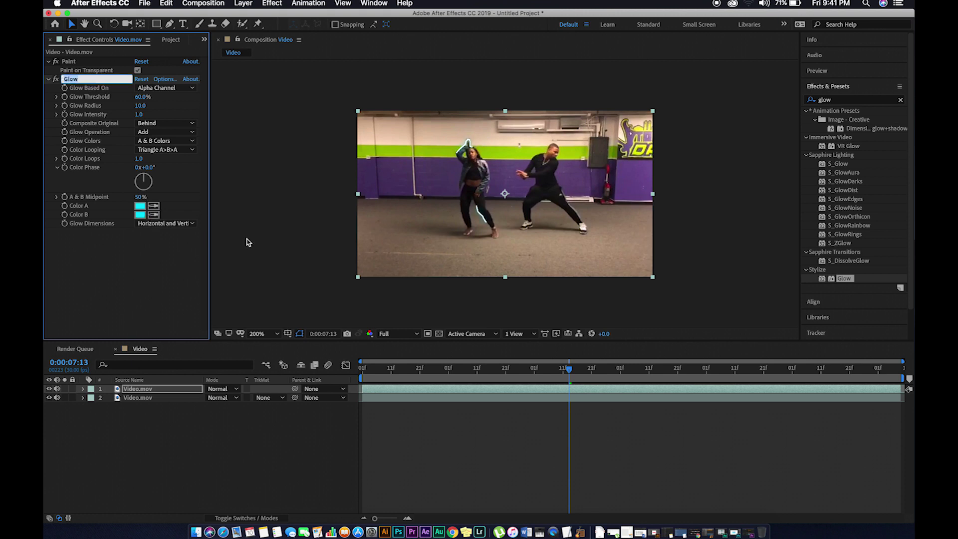
click(107, 295)
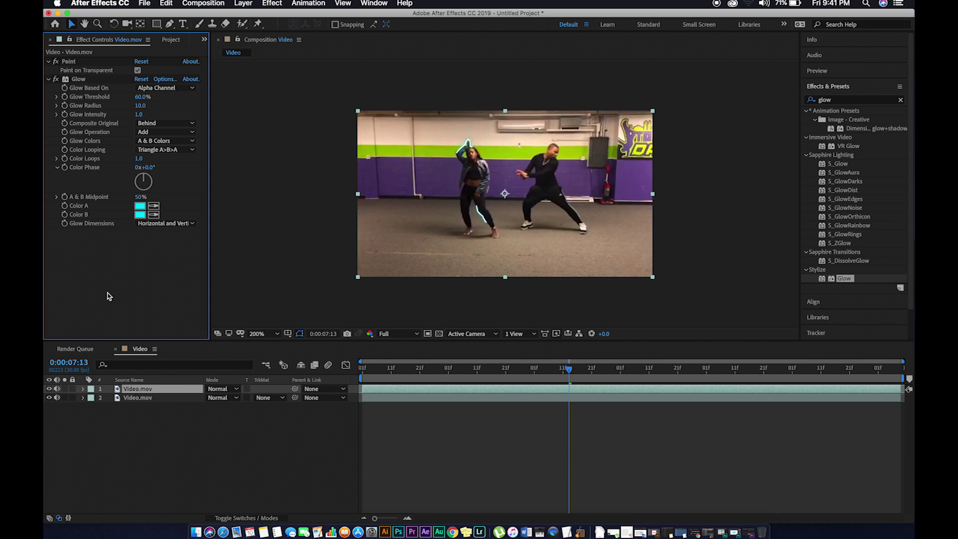
key(period)
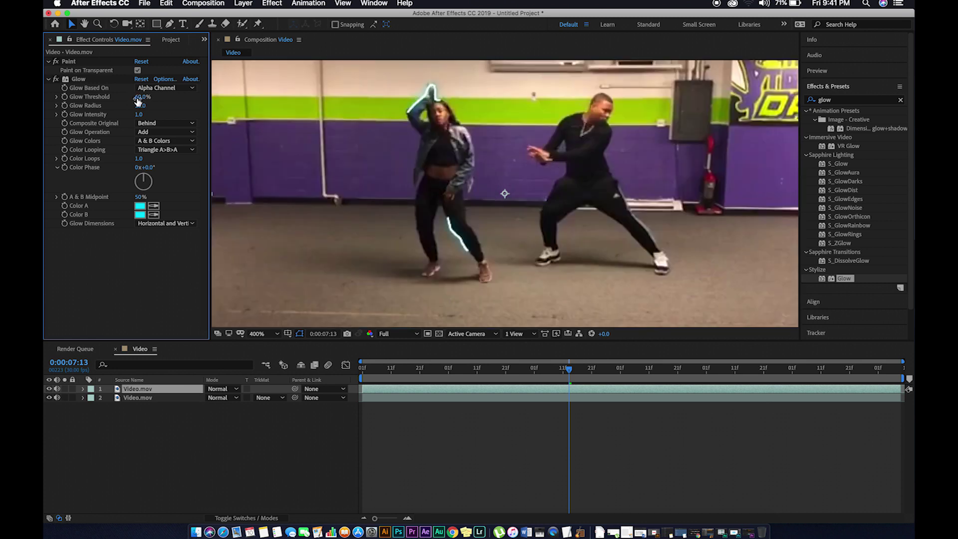
- Set the Glow effect's threshold to 56.1%, its radius to 15 and its intensity to 3.0
drag(138, 99, 217, 106)
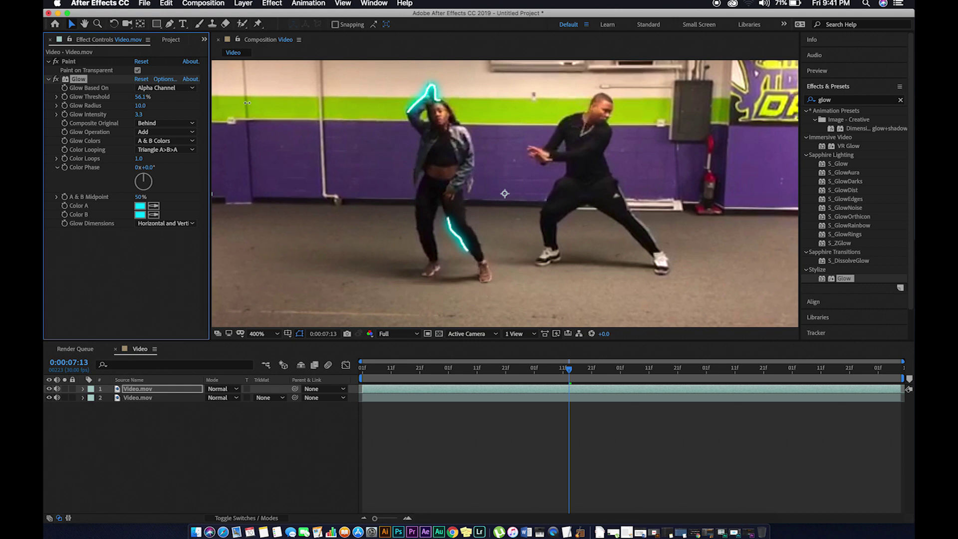
click(140, 105)
text(51)
key(Return)
drag(127, 102, 112, 107)
- Play a preview of the whole composition to check the glowing lines
key(comma)
key(space)
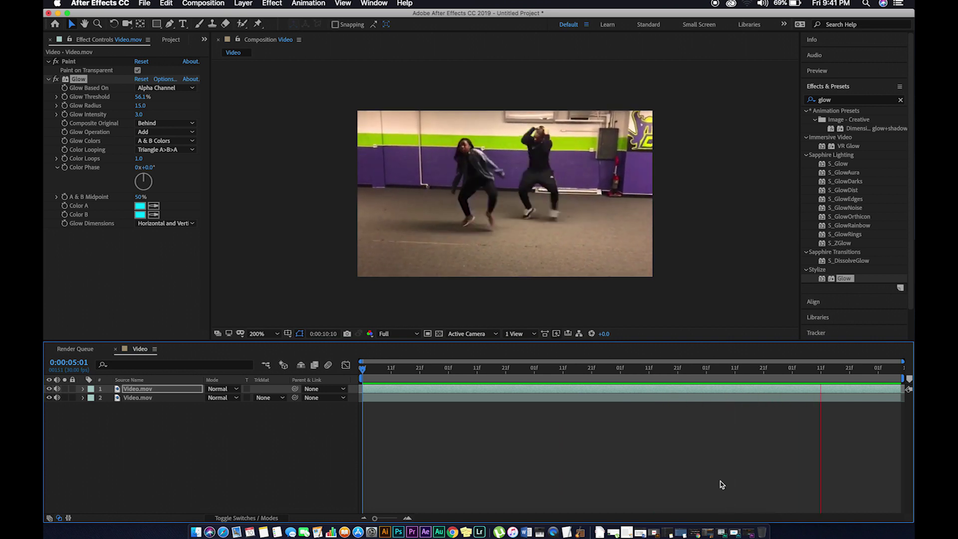
key(space)
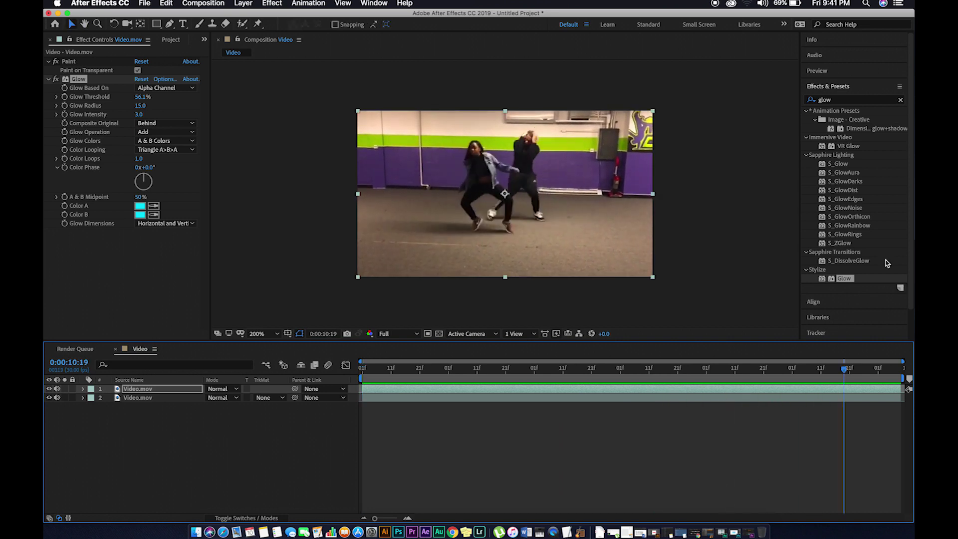
- Search the effects for "hue" and apply the Color Correction Hue/Saturation effect to the upper Video.mov layer
click(833, 99)
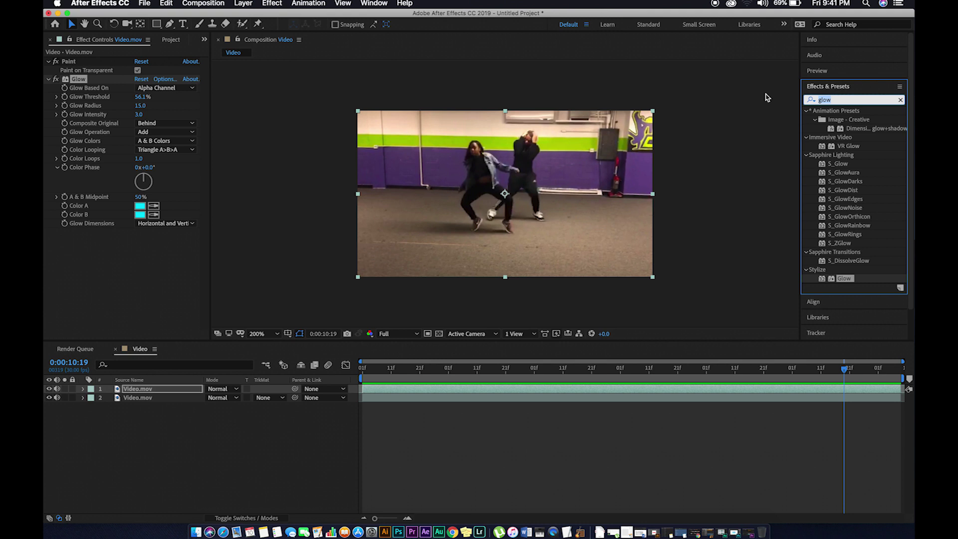
text(hue)
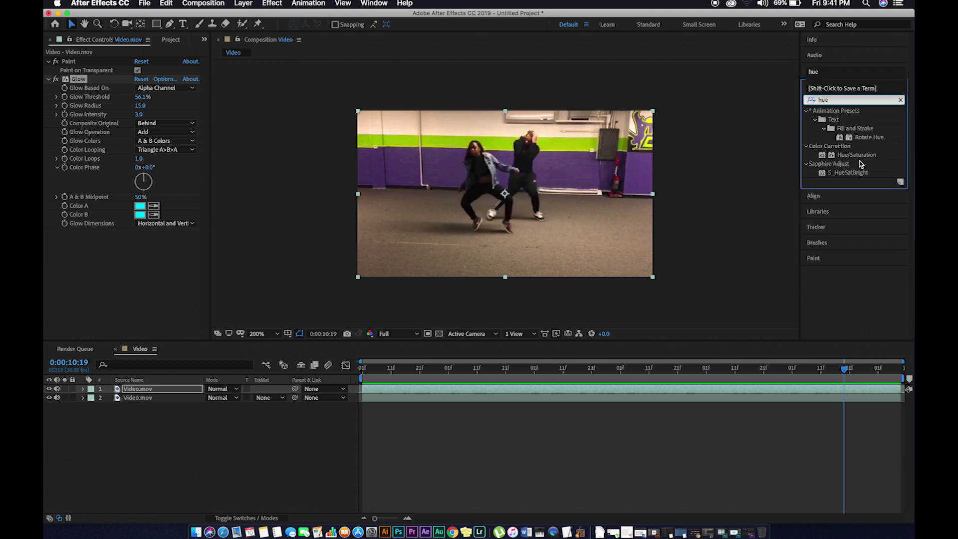
drag(857, 155, 592, 391)
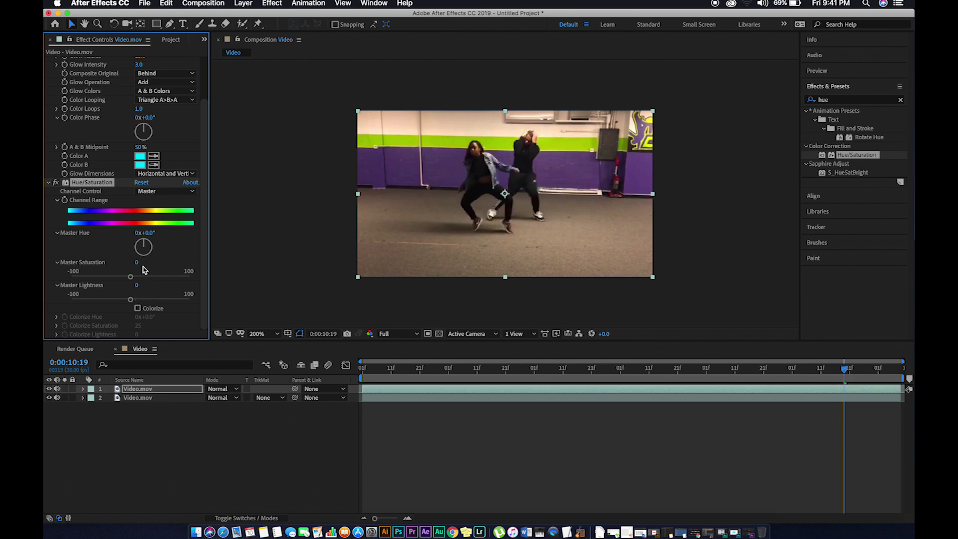
- Enable Colorize in Hue/Saturation with Colorize Saturation at 100, and view the colored lines at 0:00:06:16
click(138, 308)
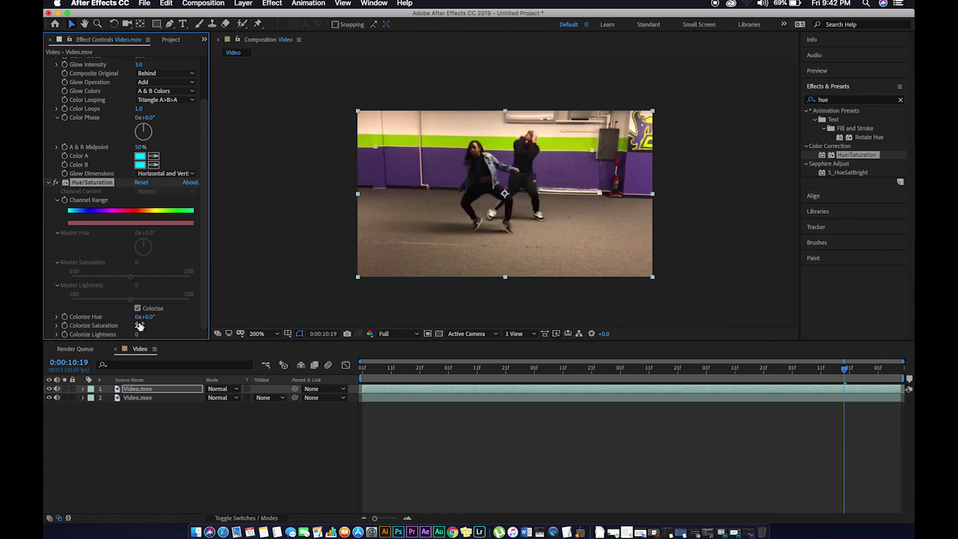
drag(170, 318, 172, 318)
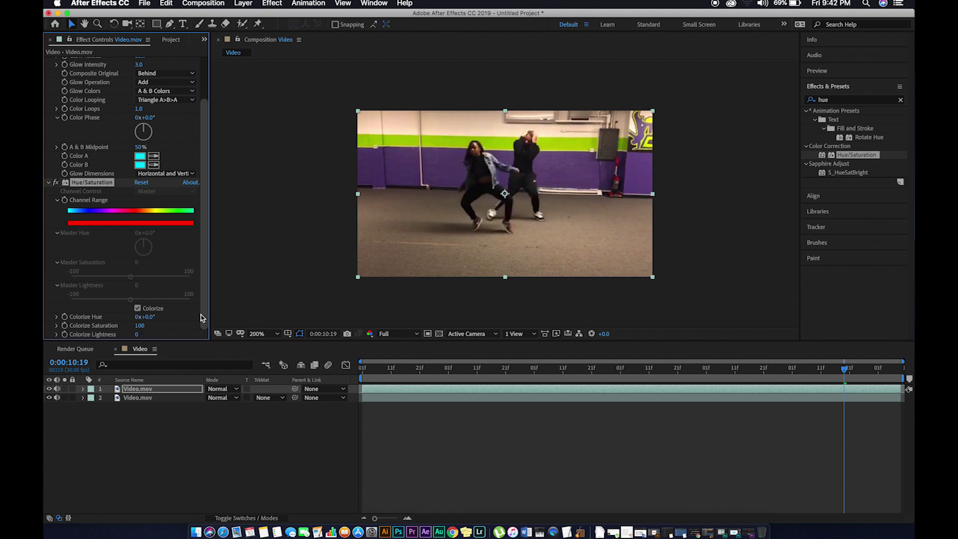
click(497, 373)
drag(497, 372, 491, 372)
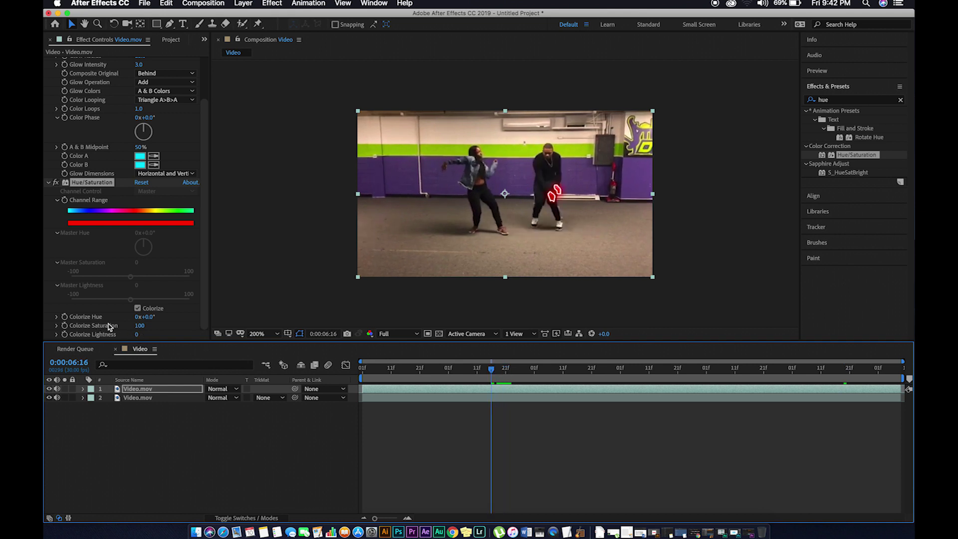
- Keyframe Colorize Hue at -8° and place that keyframe at the start of the composition, 0:00:05:01
mouse_move(143, 316)
mouse_down()
mouse_move(162, 316)
mouse_move(152, 317)
mouse_up()
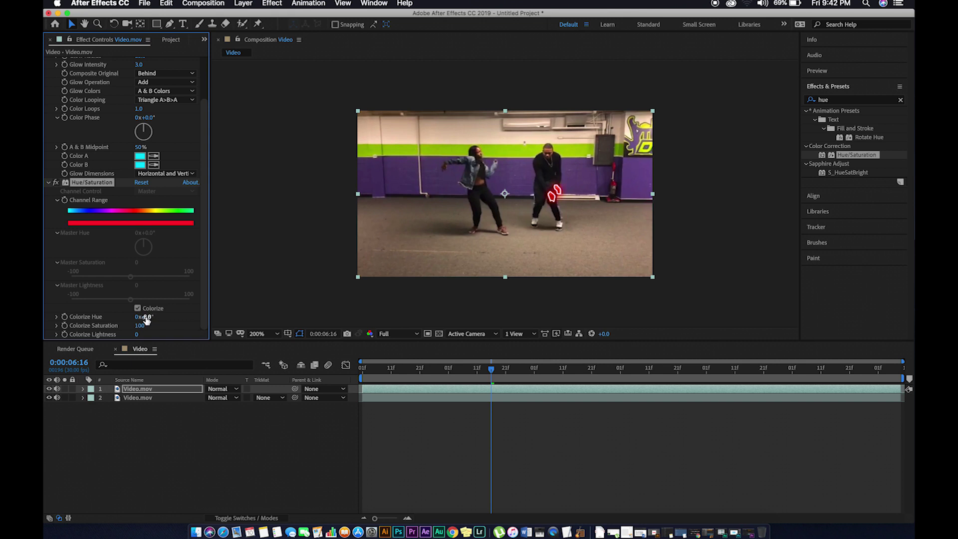
click(64, 317)
click(362, 373)
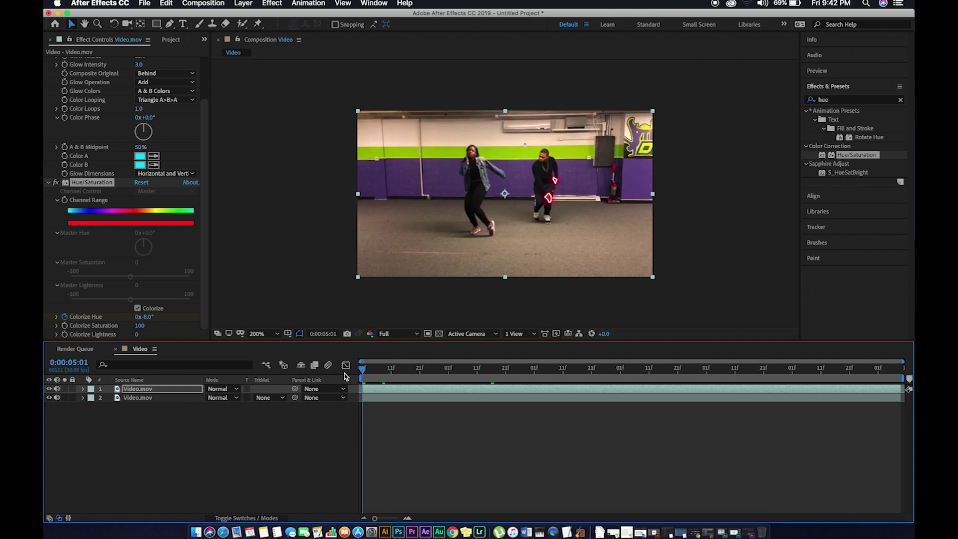
key(u)
drag(492, 408, 362, 403)
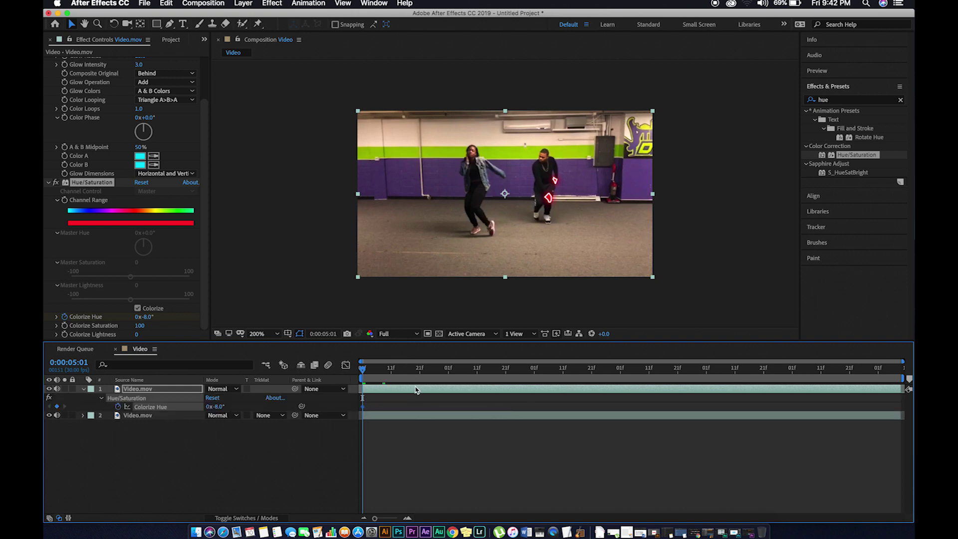
- Add Colorize Hue keyframes of 141° at 0:00:06:02 and 338° at 0:00:07:13
click(451, 373)
drag(146, 316, 212, 314)
drag(226, 316, 227, 316)
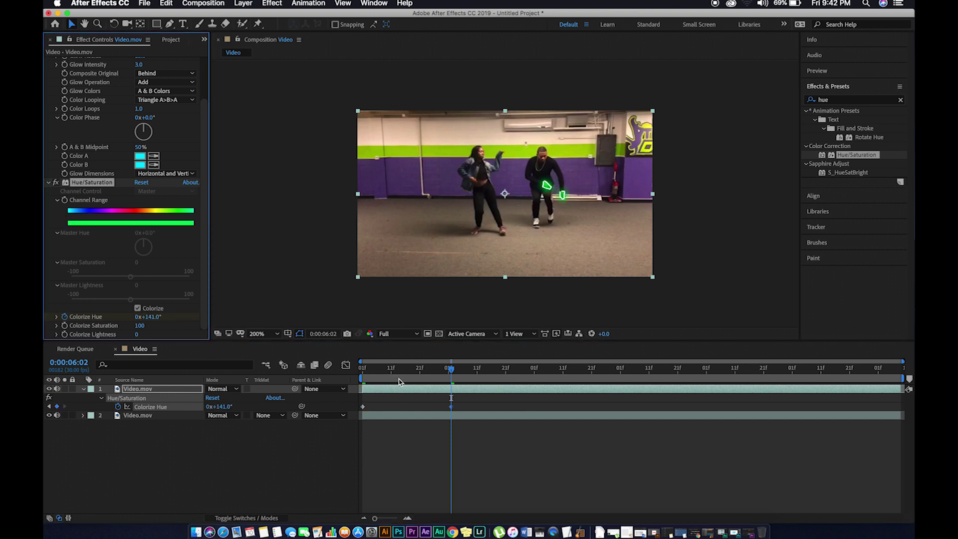
click(570, 372)
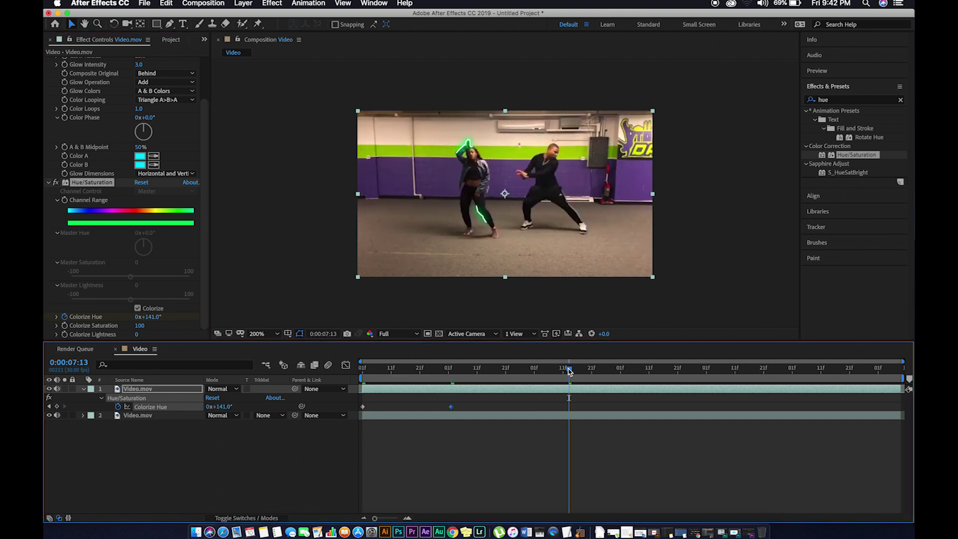
drag(155, 320, 253, 320)
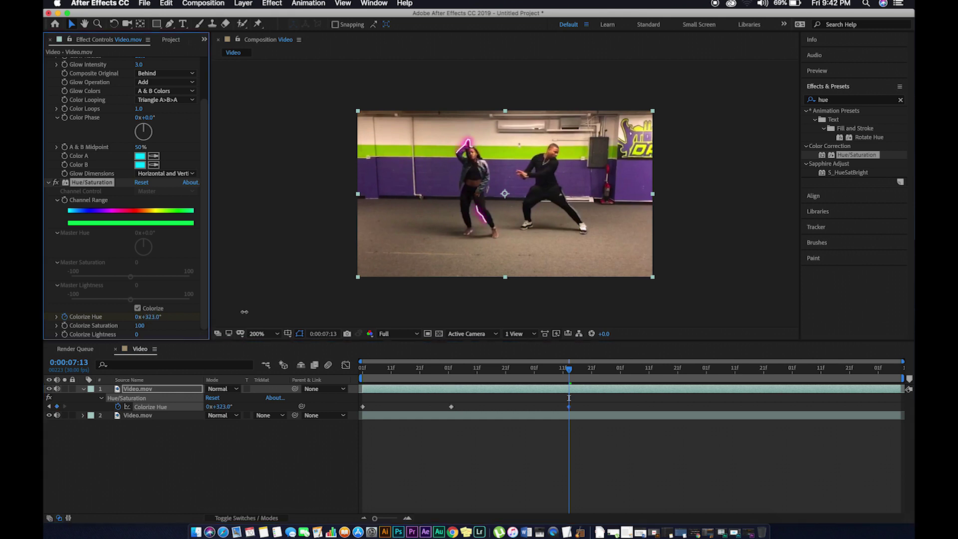
- Add Colorize Hue keyframes of 1x+278° at 0:00:08:21 and 2x+131° at 0:00:10:20
click(677, 373)
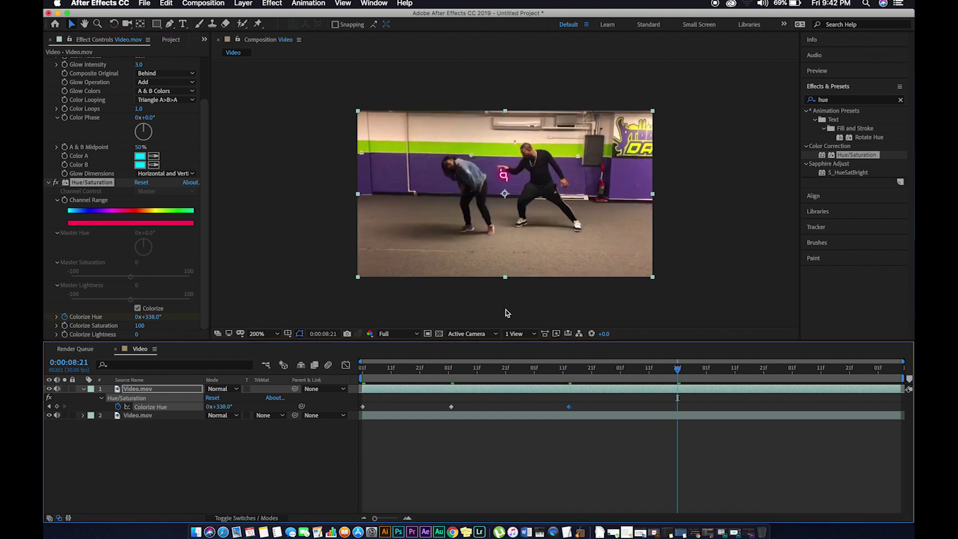
drag(148, 317, 304, 311)
click(847, 372)
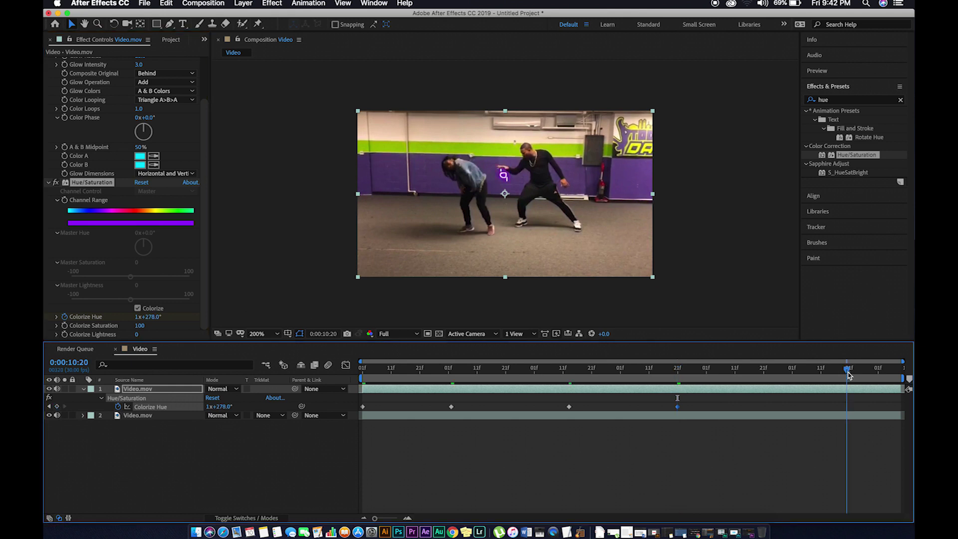
drag(154, 318, 254, 310)
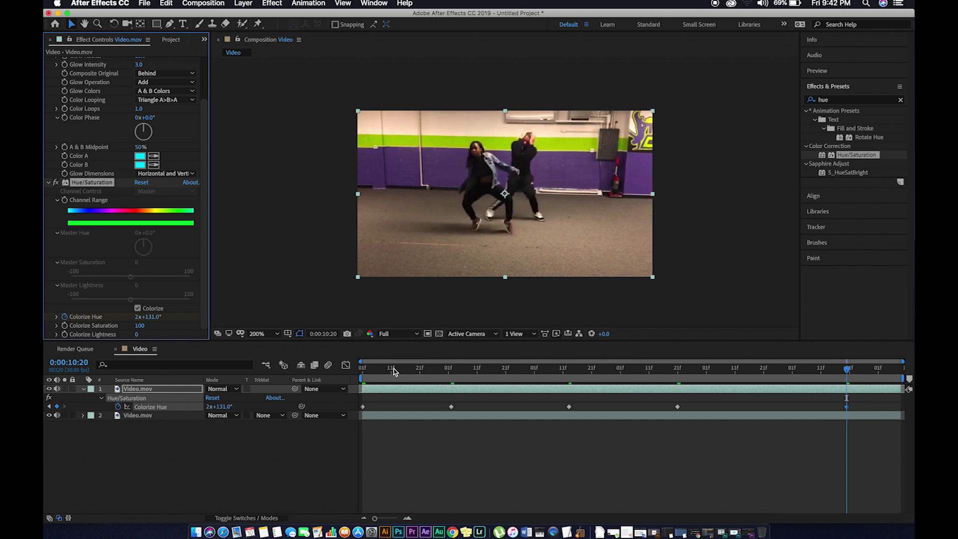
- Preview the color-changing lines from the start of the composition, and collapse the upper layer's keyframed properties
key(space)
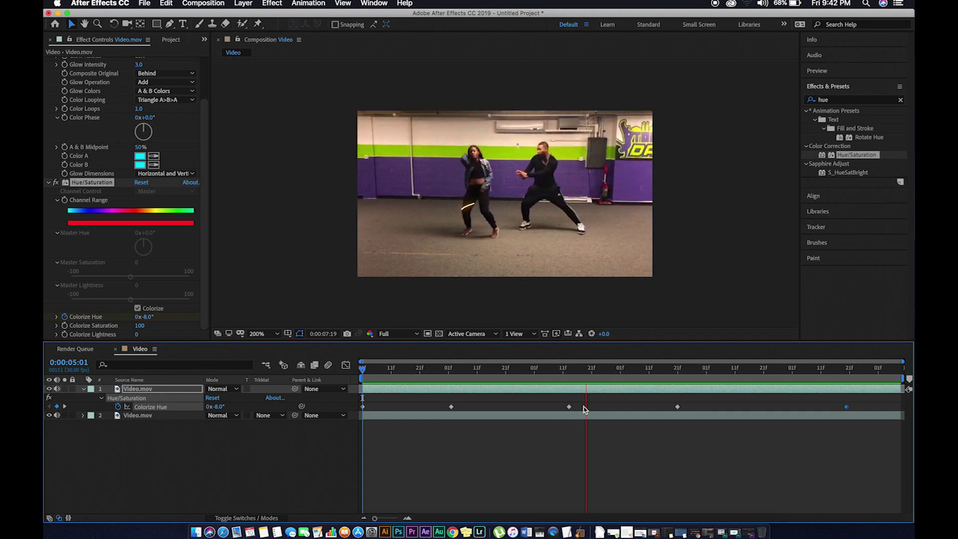
click(270, 453)
key(u)
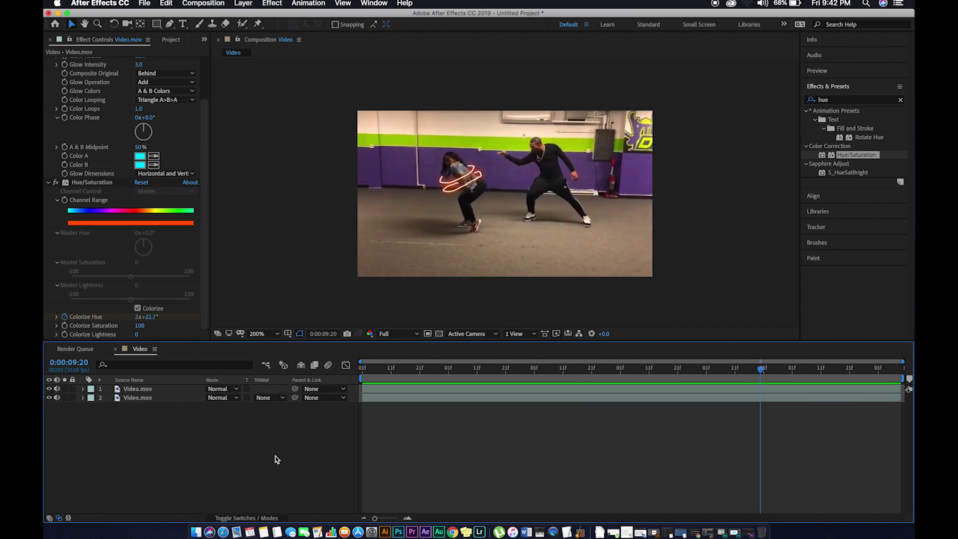